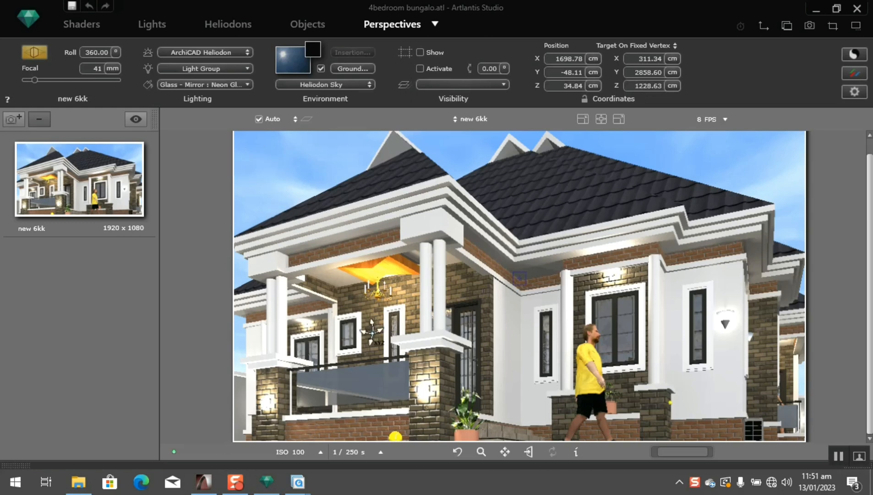
Review the finished bungalow renders one by one, from the close-up and front views through to new.jpg.
{"action": "mouse_move", "coordinate": [298, 485]}
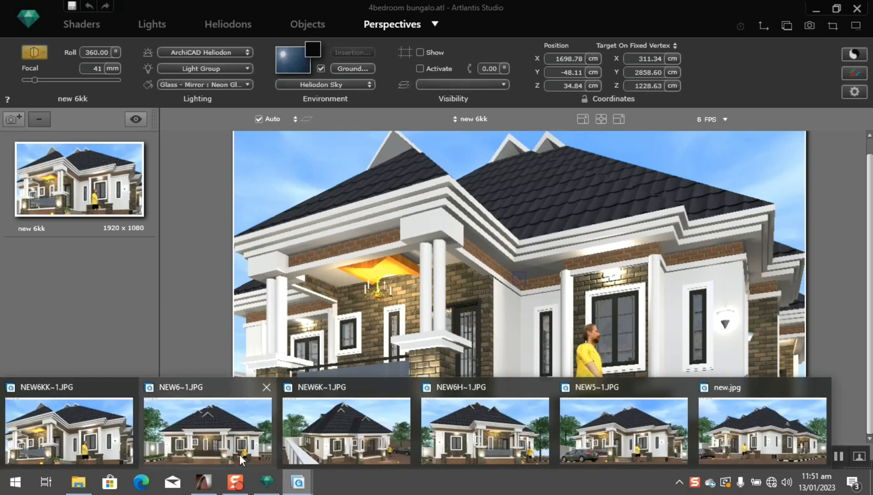
{"action": "left_click", "coordinate": [472, 446]}
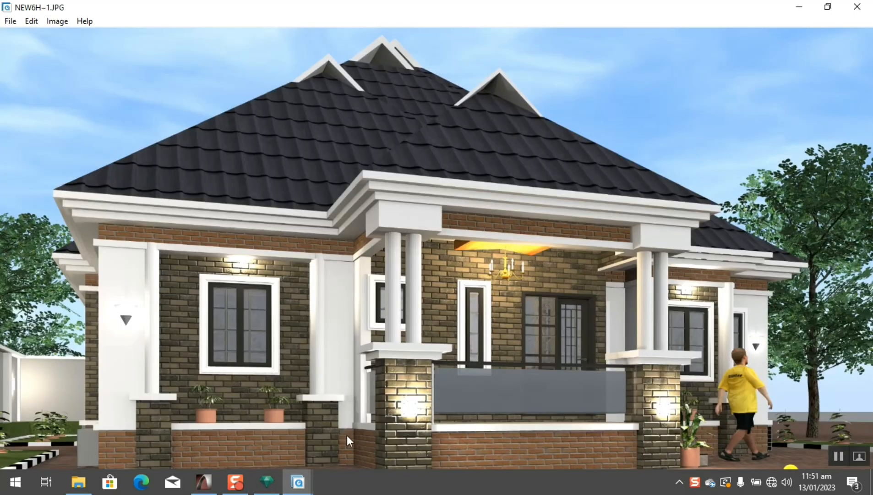
{"action": "mouse_move", "coordinate": [298, 482]}
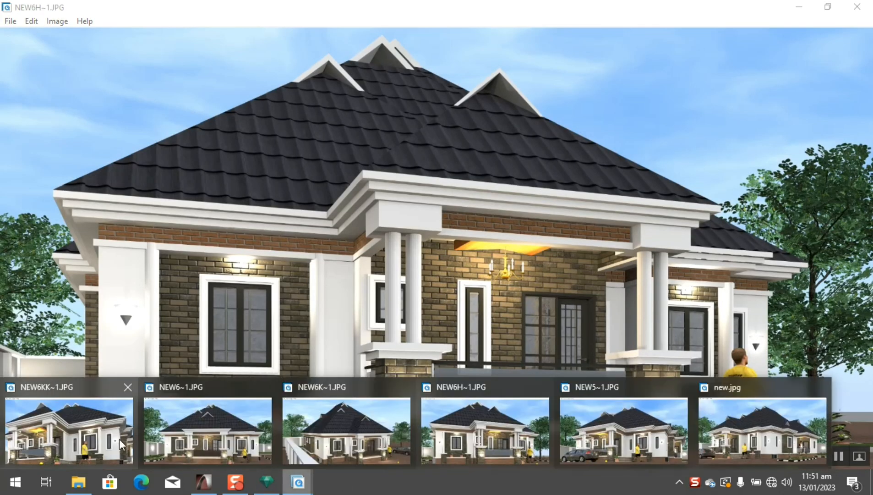
{"action": "left_click", "coordinate": [39, 428]}
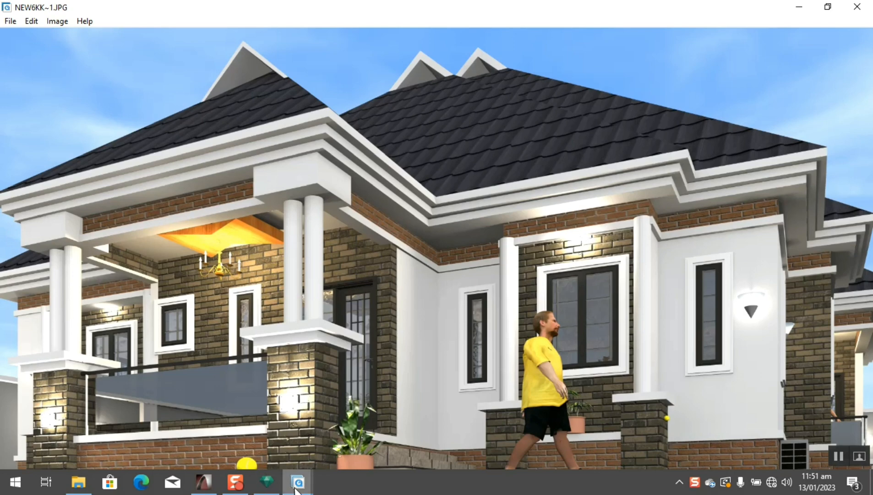
{"action": "mouse_move", "coordinate": [295, 490]}
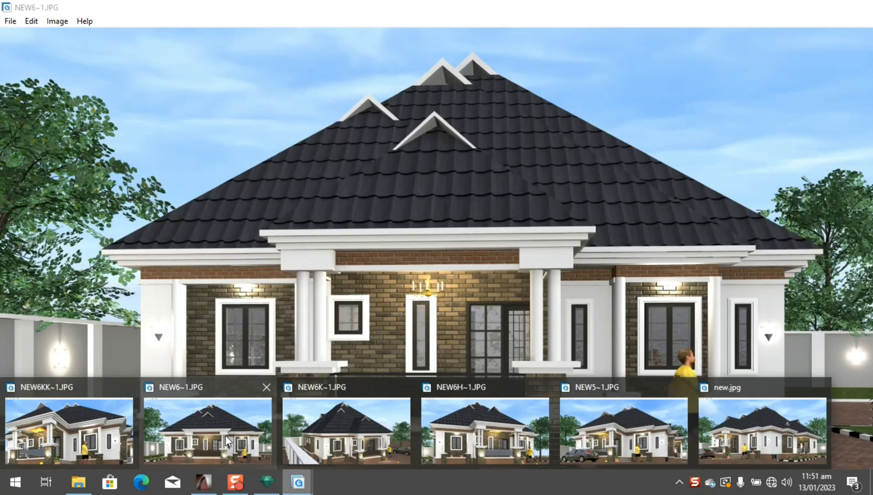
{"action": "left_click", "coordinate": [225, 435]}
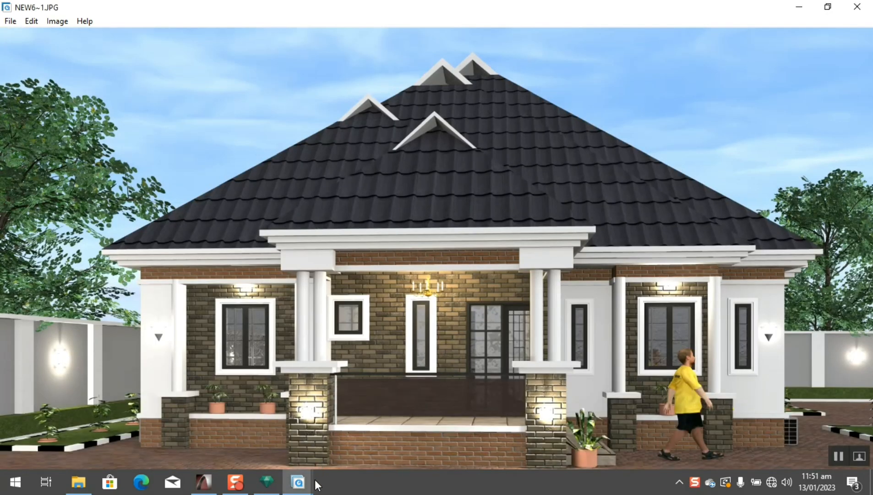
{"action": "mouse_move", "coordinate": [315, 482]}
{"action": "left_click", "coordinate": [334, 448]}
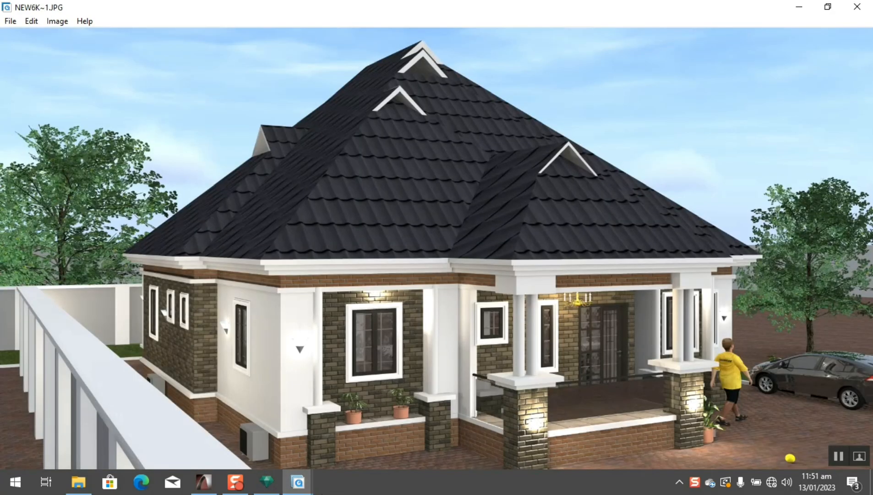
{"action": "left_click", "coordinate": [435, 455]}
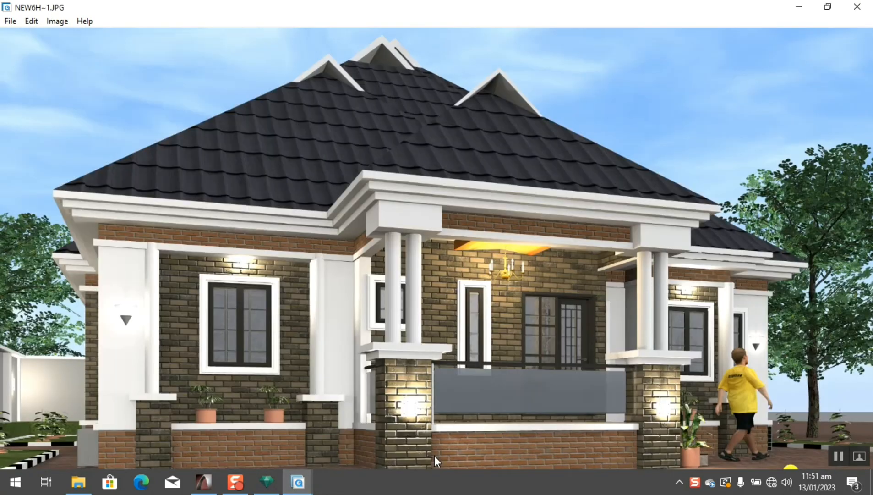
{"action": "mouse_move", "coordinate": [301, 487]}
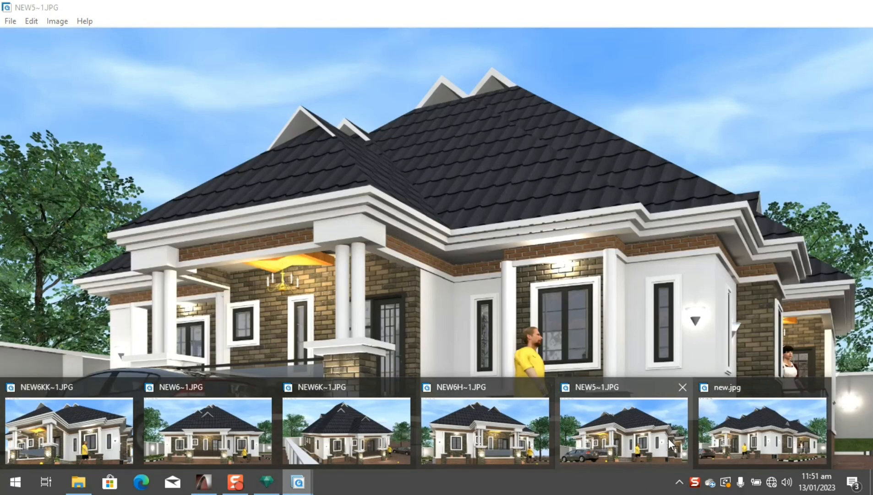
{"action": "left_click", "coordinate": [669, 439]}
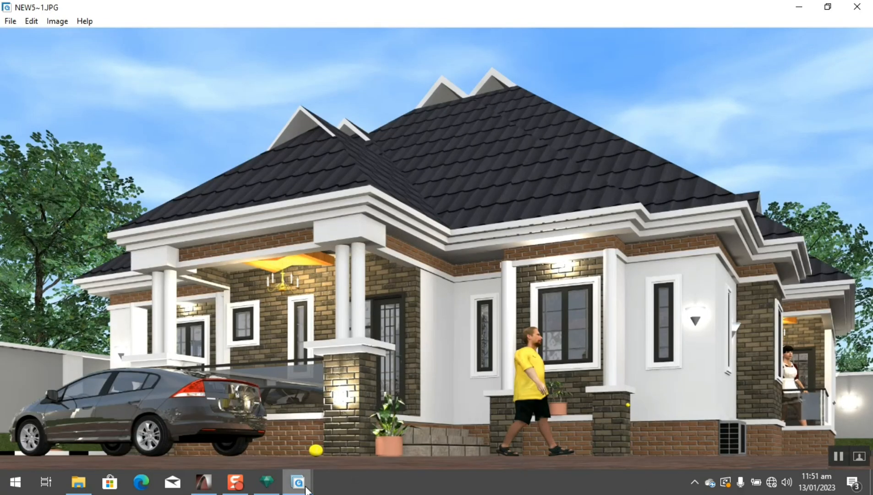
{"action": "mouse_move", "coordinate": [311, 486]}
{"action": "left_click", "coordinate": [741, 439]}
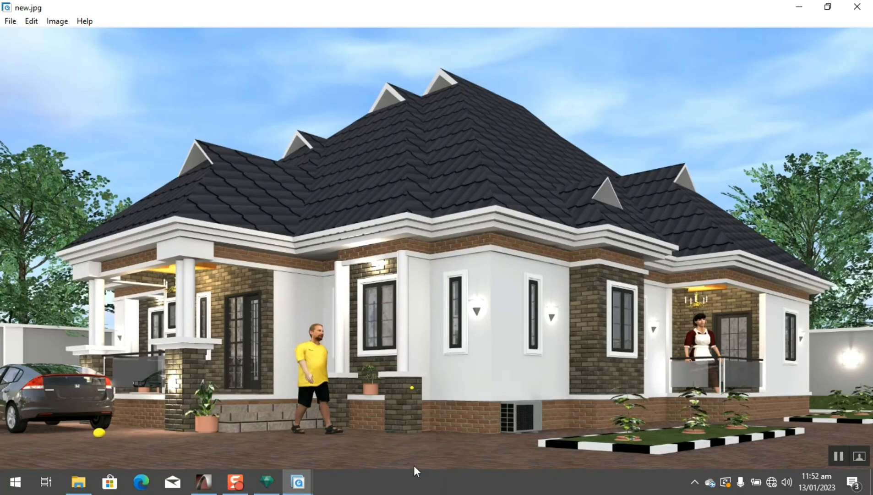
Switch to the bungalow model in ArchiCAD, deselect the wall lamp and open the 1. Story floor plan.
{"action": "left_click", "coordinate": [204, 483]}
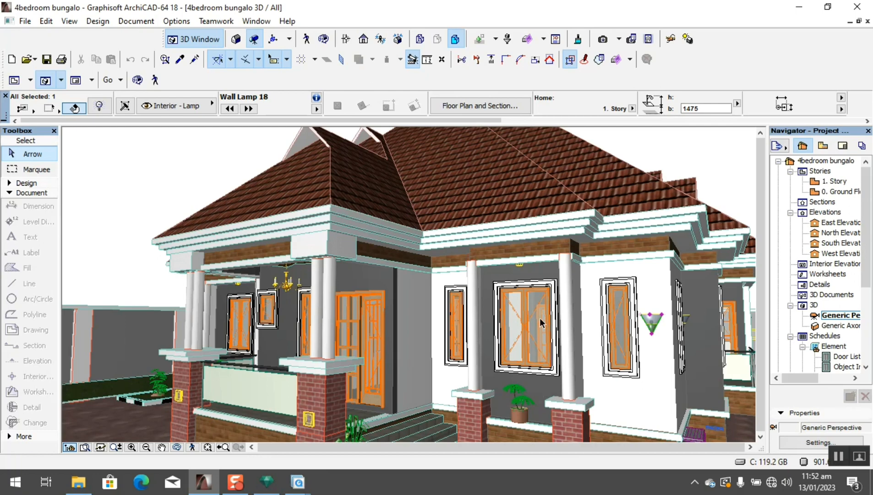
{"action": "scroll", "coordinate": [540, 322], "scroll_direction": "down", "scroll_amount": 5}
{"action": "left_click", "coordinate": [682, 157]}
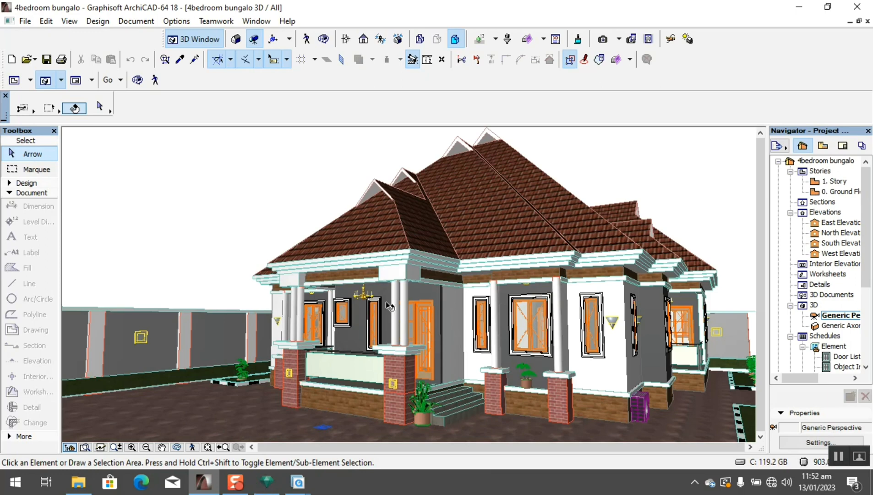
{"action": "double_click", "coordinate": [835, 181]}
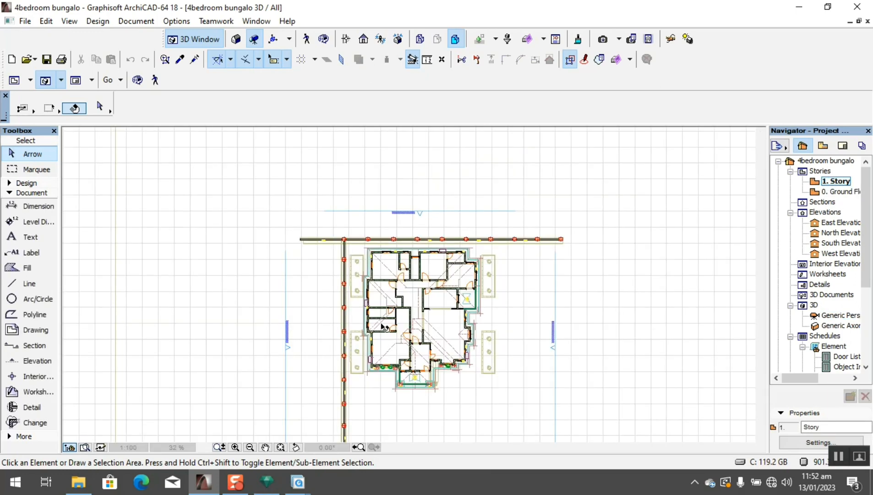
{"action": "scroll", "coordinate": [433, 353], "scroll_direction": "up", "scroll_amount": 2}
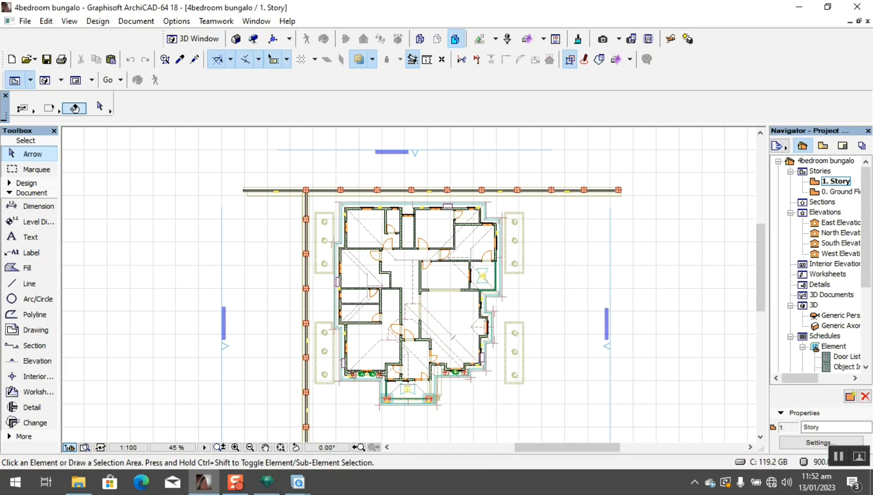
Compare the NEW5~1.JPG render with the front rooms on the 1. Story floor plan in ArchiCAD.
{"action": "mouse_move", "coordinate": [297, 493]}
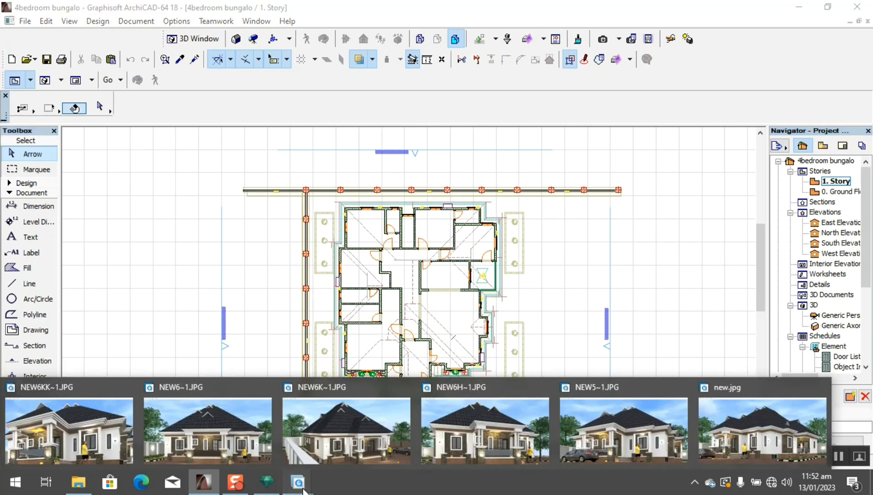
{"action": "left_click", "coordinate": [612, 441]}
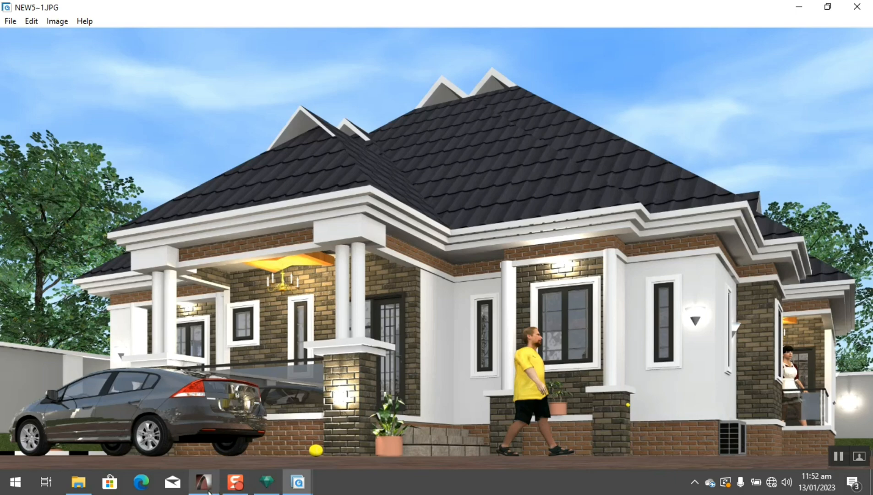
{"action": "mouse_move", "coordinate": [209, 491]}
{"action": "left_click", "coordinate": [146, 387]}
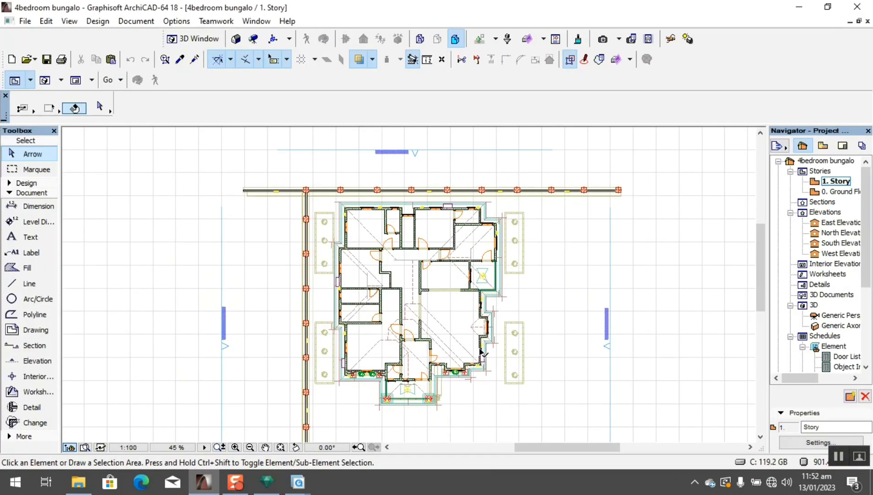
{"action": "scroll", "coordinate": [482, 353], "scroll_direction": "up", "scroll_amount": 3}
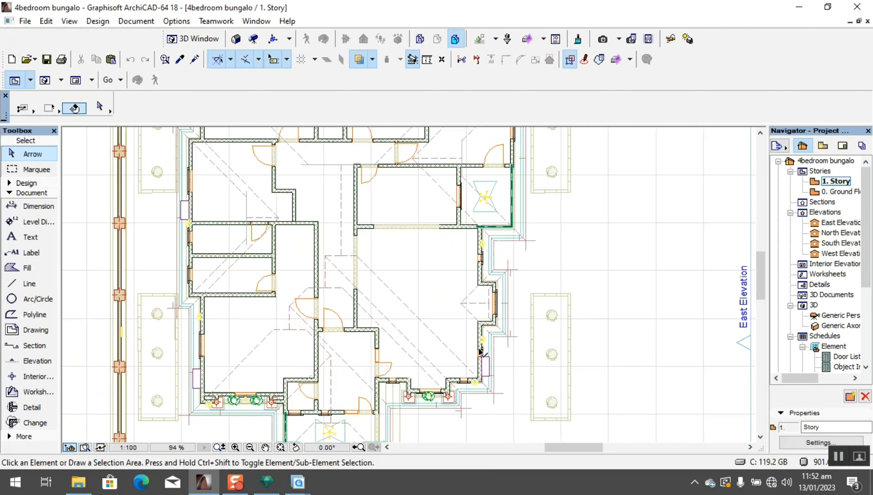
Inspect the light settings of the exterior wall lamp beside the front window in the 3D view, and deselect it.
{"action": "left_click", "coordinate": [45, 81]}
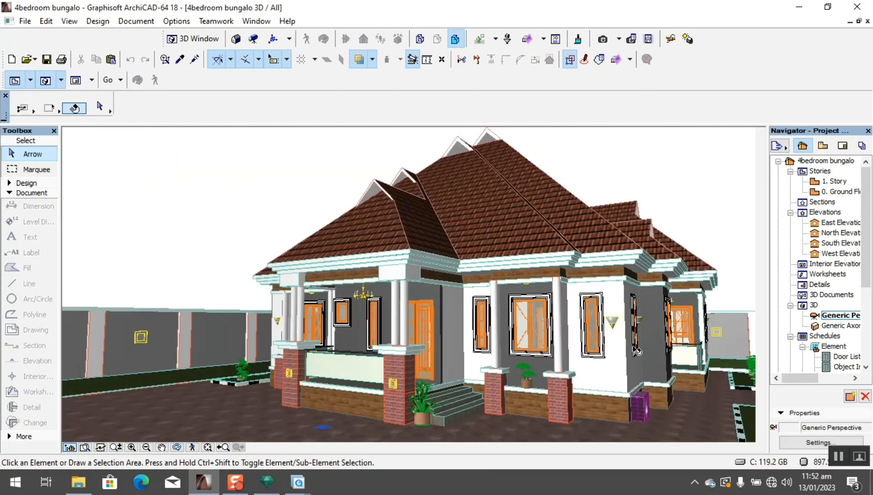
{"action": "left_click", "coordinate": [611, 333]}
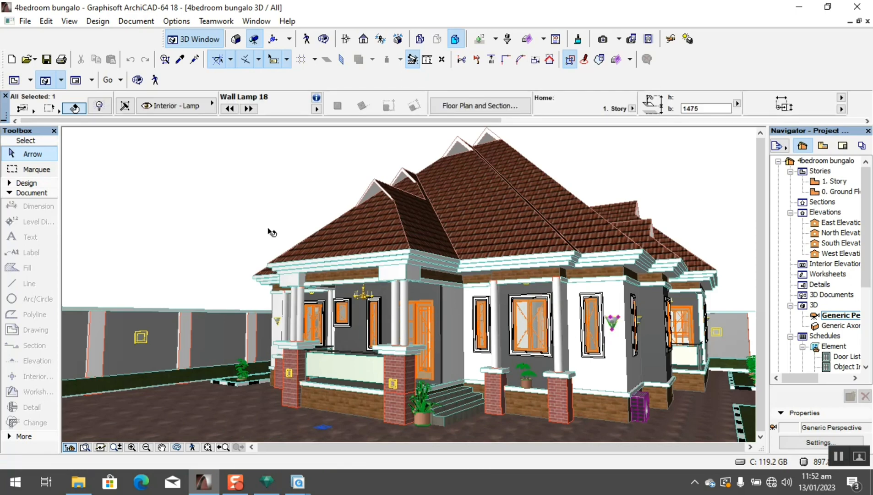
{"action": "key", "text": "ctrl+t"}
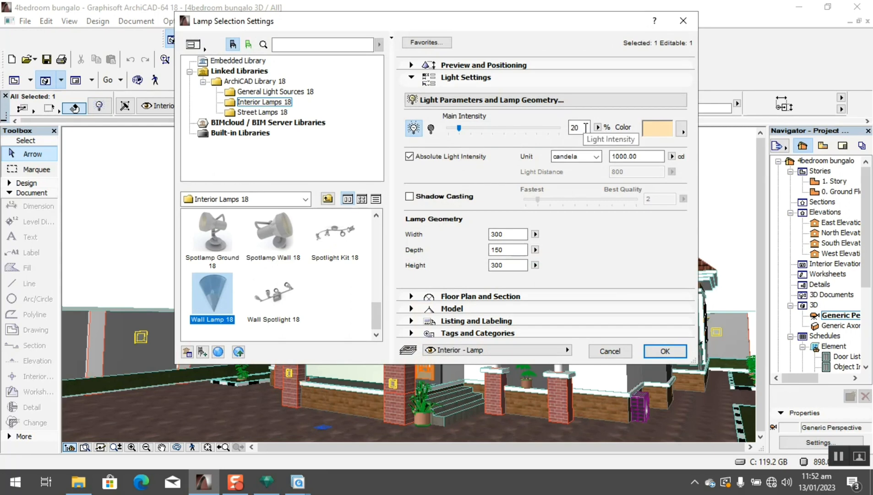
{"action": "left_click", "coordinate": [683, 21]}
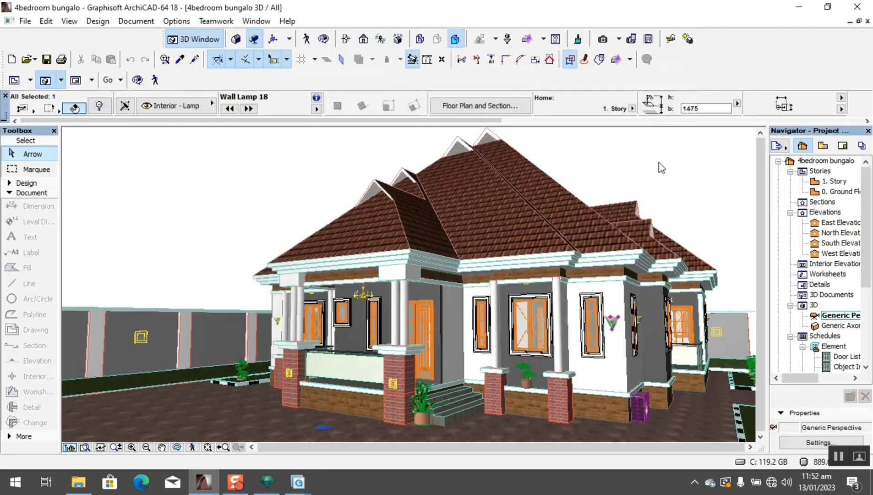
{"action": "left_click", "coordinate": [664, 182]}
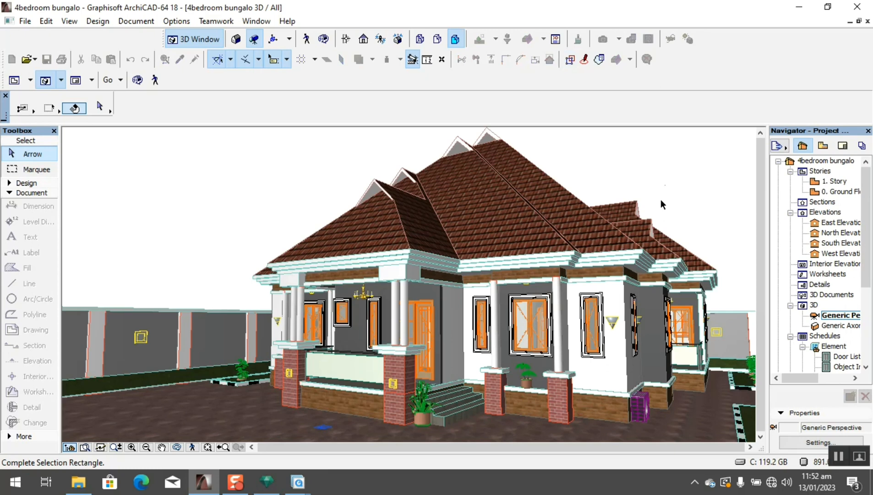
{"action": "left_click", "coordinate": [656, 228]}
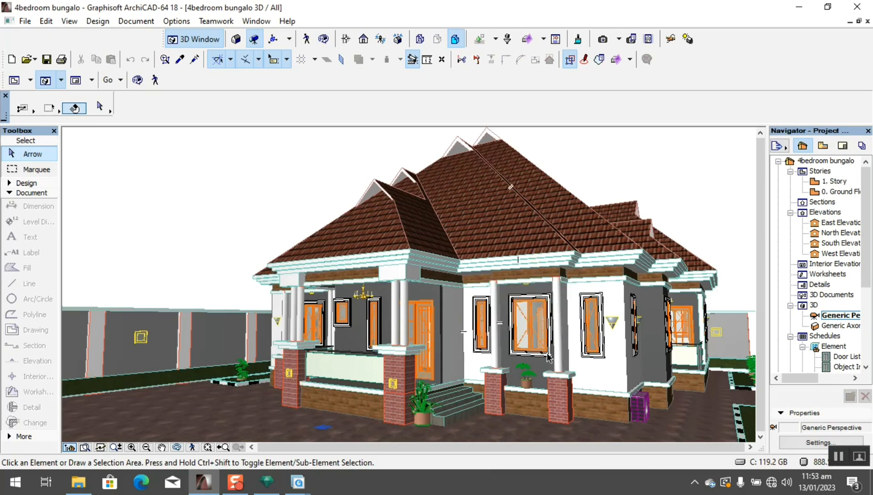
Check the scene in Artlantis Studio and return to ArchiCAD to inspect the compound fence wall's surface overrides.
{"action": "left_click", "coordinate": [267, 482]}
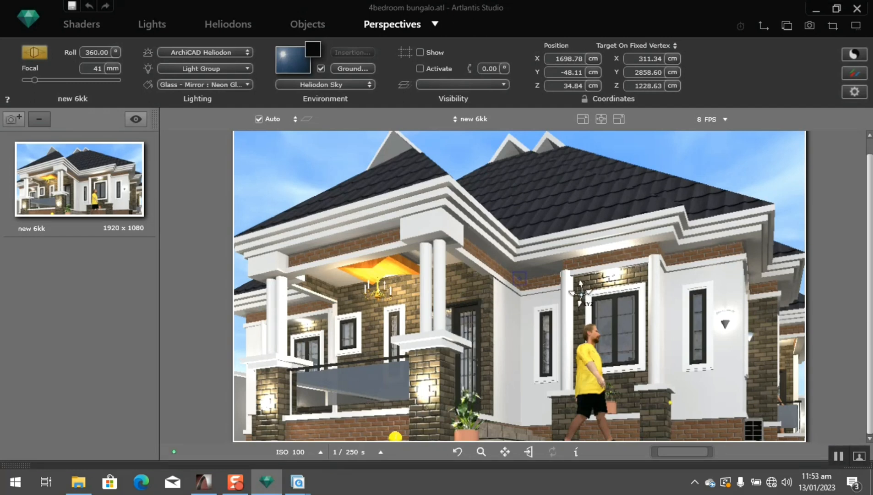
{"action": "left_click", "coordinate": [204, 481]}
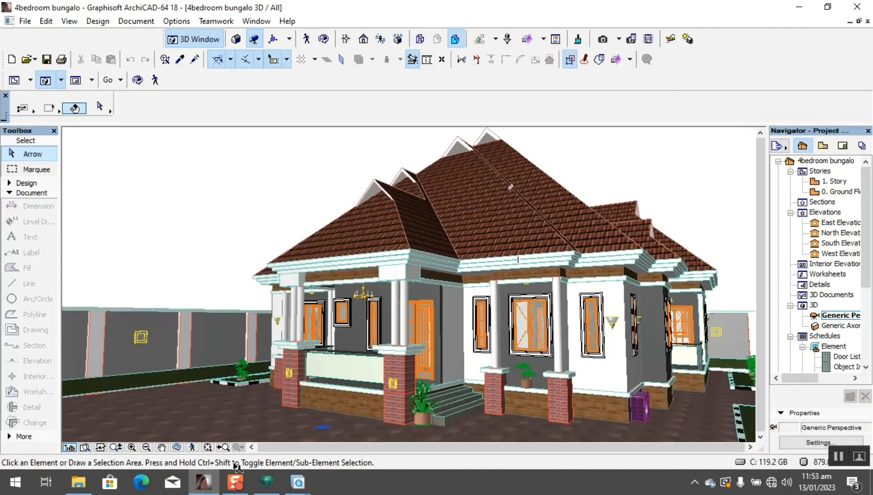
{"action": "left_click", "coordinate": [548, 362]}
{"action": "left_click", "coordinate": [430, 373]}
{"action": "left_click", "coordinate": [219, 333]}
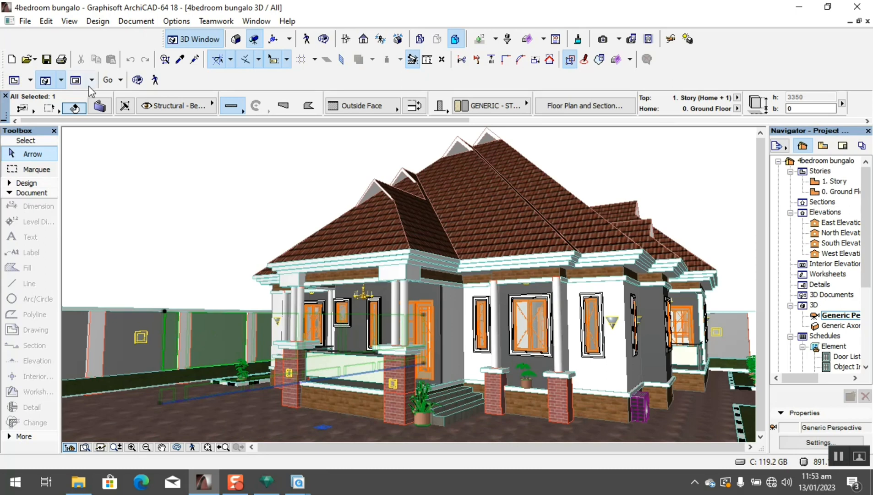
{"action": "key", "text": "ctrl+t"}
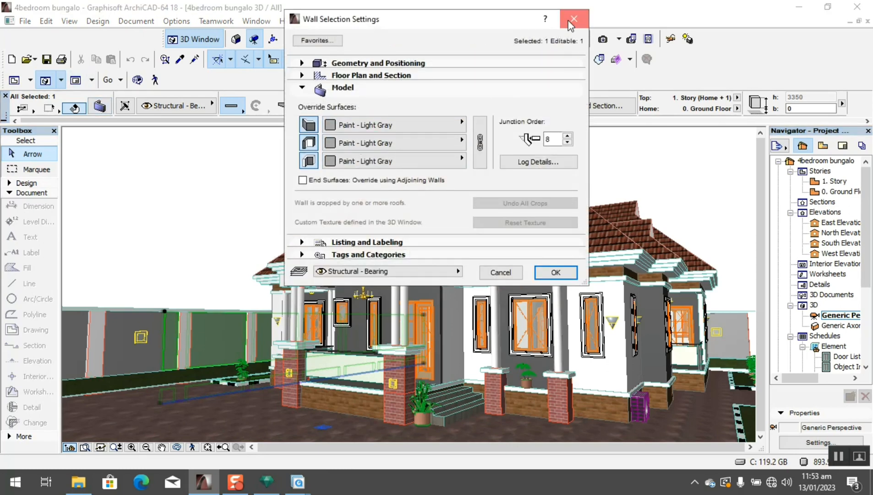
{"action": "left_click", "coordinate": [585, 26]}
{"action": "left_click", "coordinate": [261, 222]}
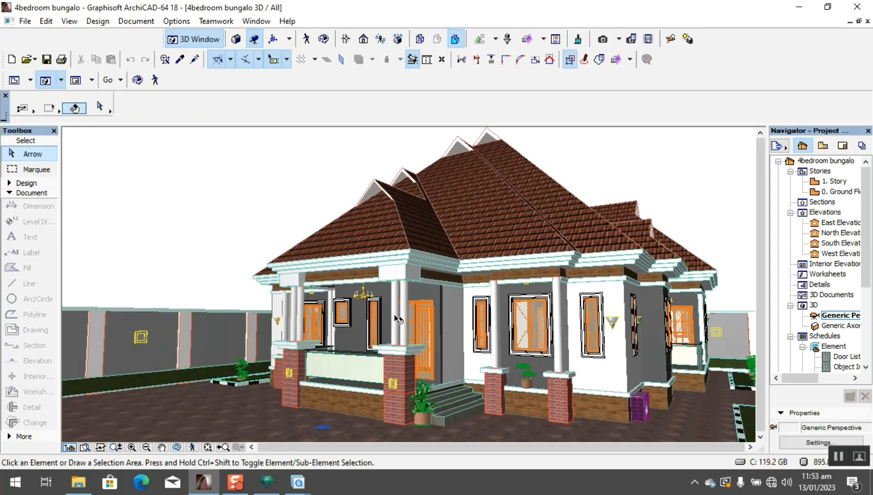
Inspect the surface overrides of the wall around the front window between the two columns.
{"action": "left_click", "coordinate": [540, 366]}
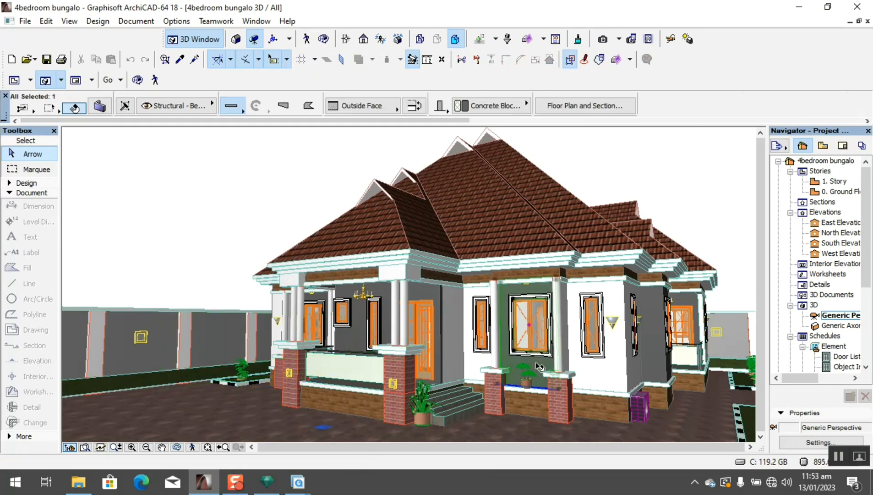
{"action": "left_click", "coordinate": [100, 107]}
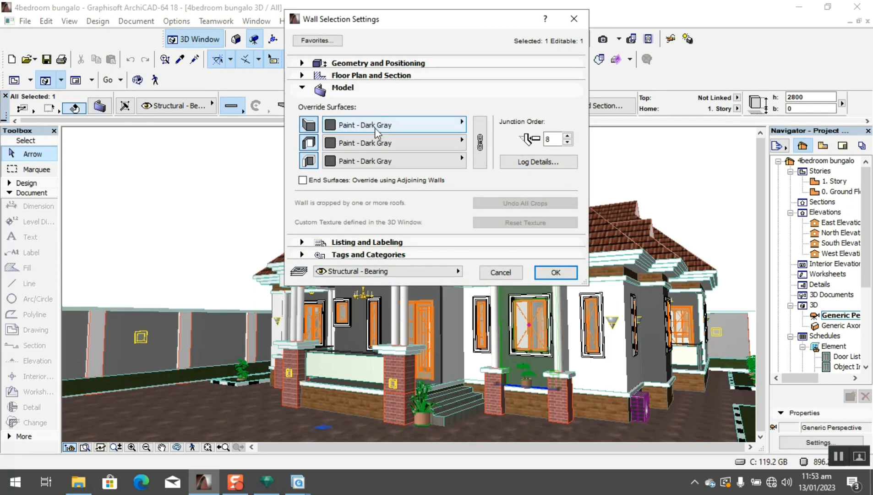
{"action": "left_click", "coordinate": [574, 19]}
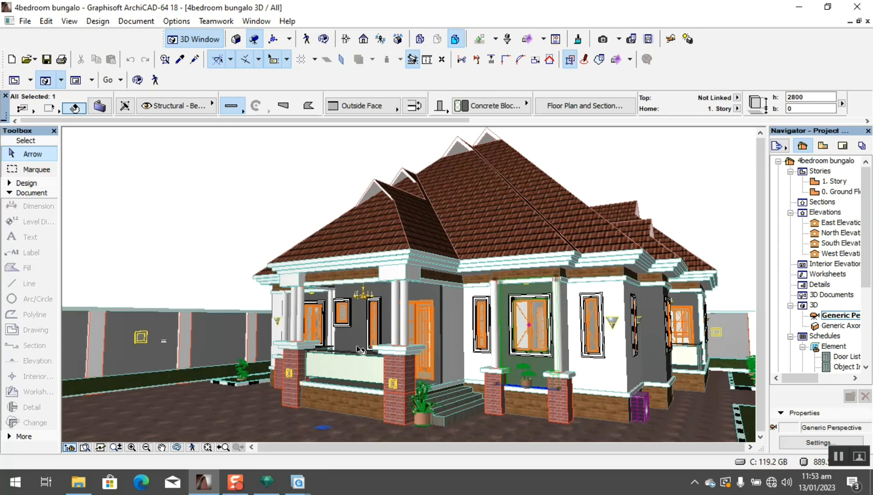
{"action": "left_click", "coordinate": [212, 351]}
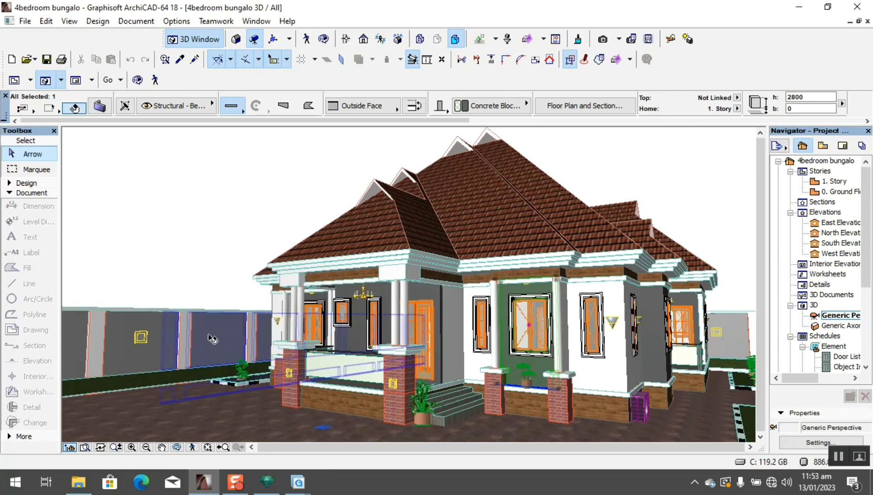
{"action": "left_click", "coordinate": [543, 365]}
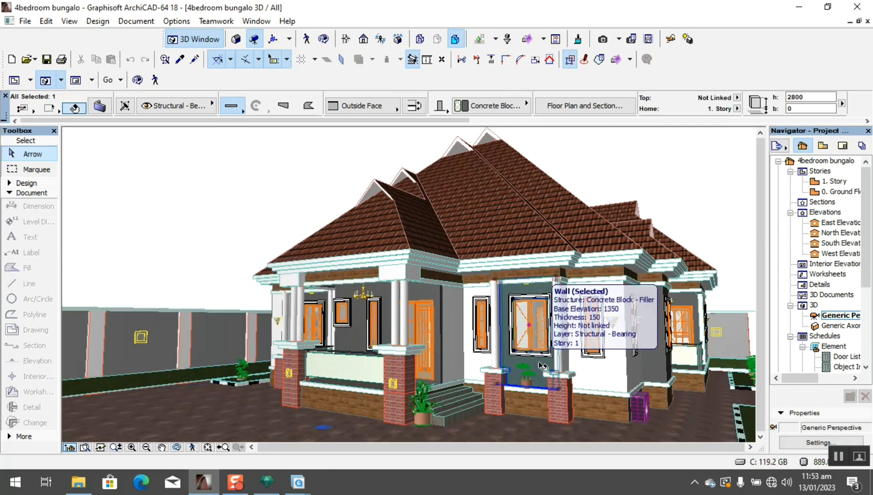
Inspect the surface overrides of the front wall that carries the lamp and narrow window, and deselect the wall.
{"action": "left_click", "coordinate": [616, 380]}
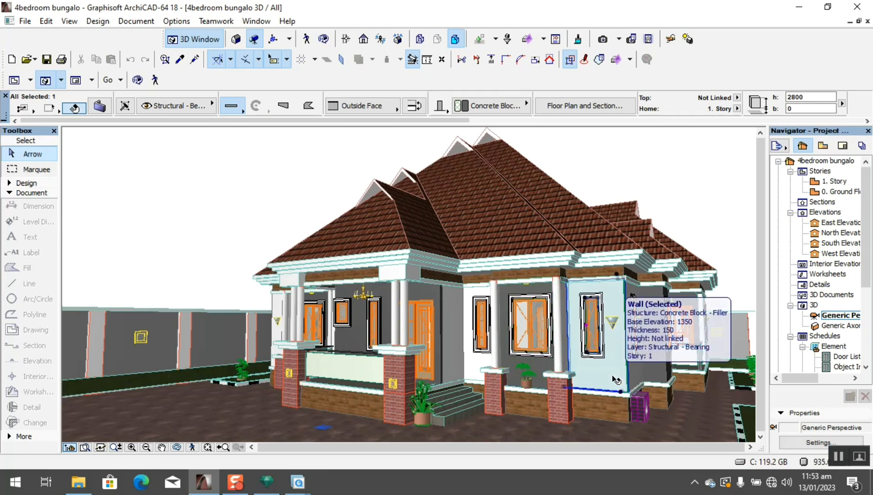
{"action": "left_click", "coordinate": [97, 110]}
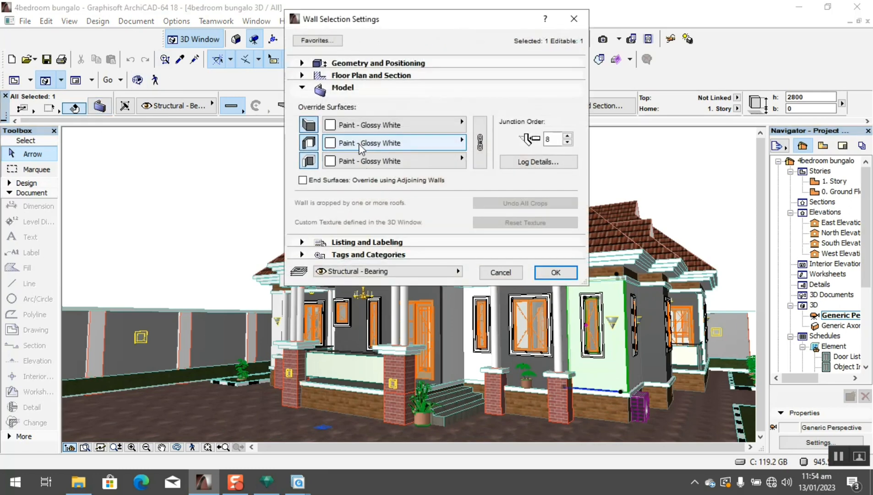
{"action": "left_click", "coordinate": [574, 19]}
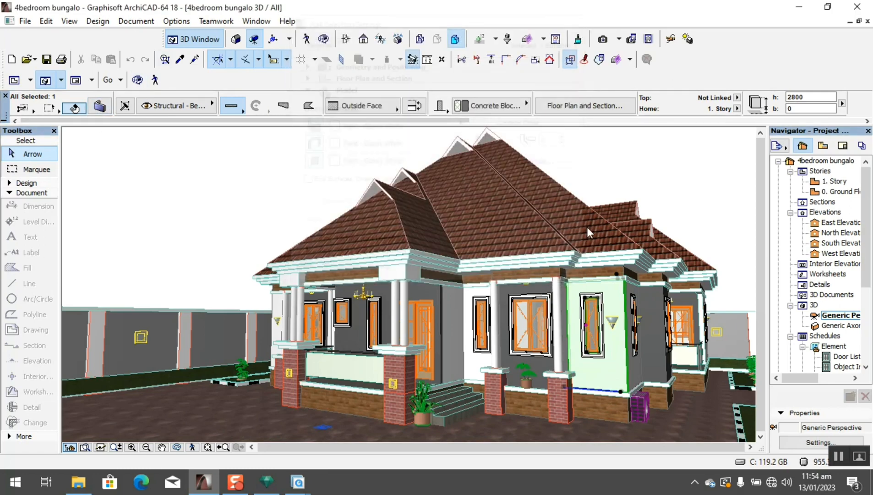
{"action": "left_click", "coordinate": [675, 167]}
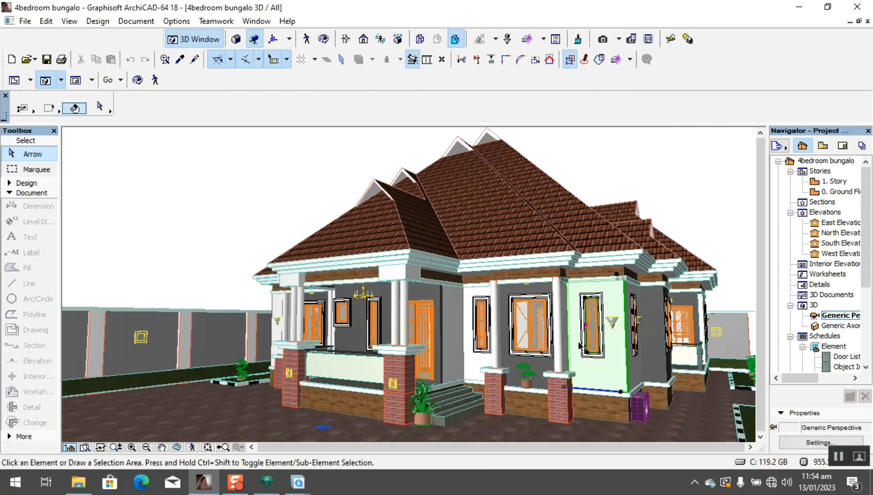
Inspect the surface settings and available surfaces of the architrave around the narrow window beside the wall lamp.
{"action": "left_click", "coordinate": [605, 355]}
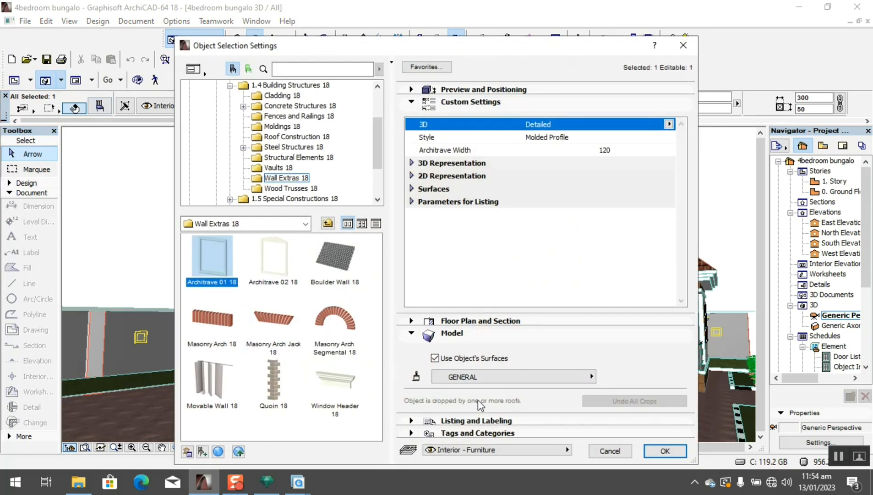
{"action": "left_click", "coordinate": [482, 373]}
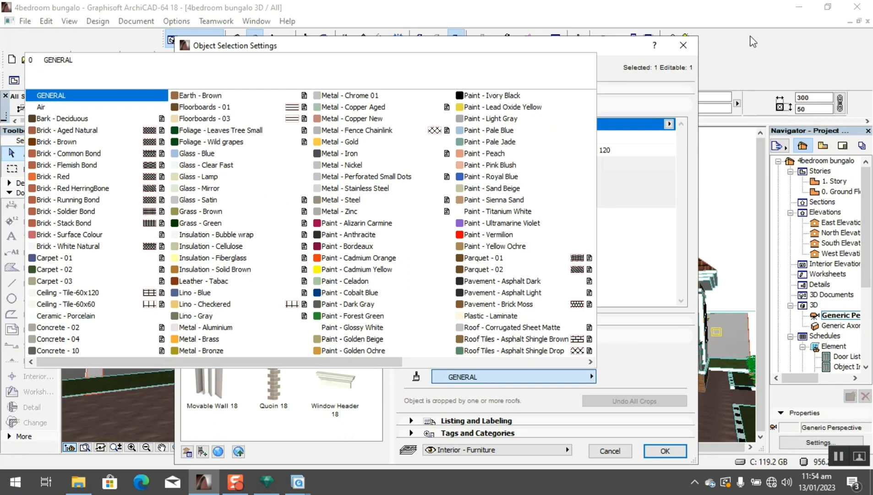
{"action": "left_click", "coordinate": [685, 53]}
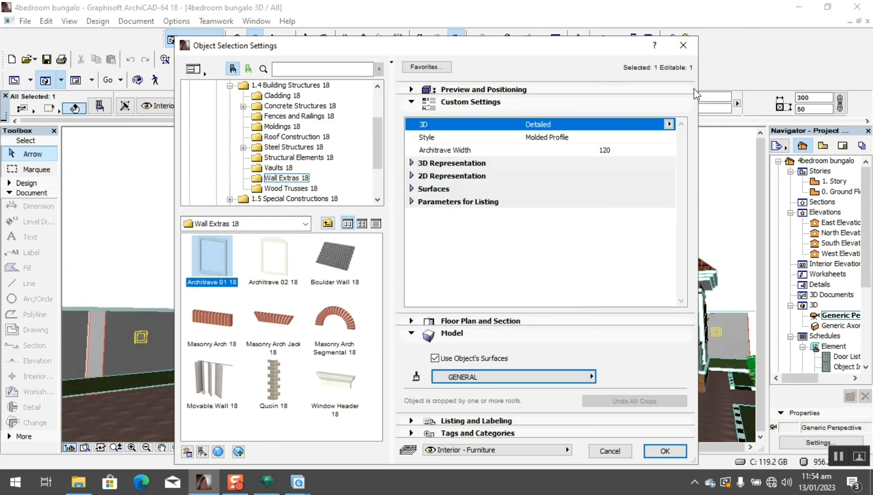
{"action": "left_click", "coordinate": [683, 45]}
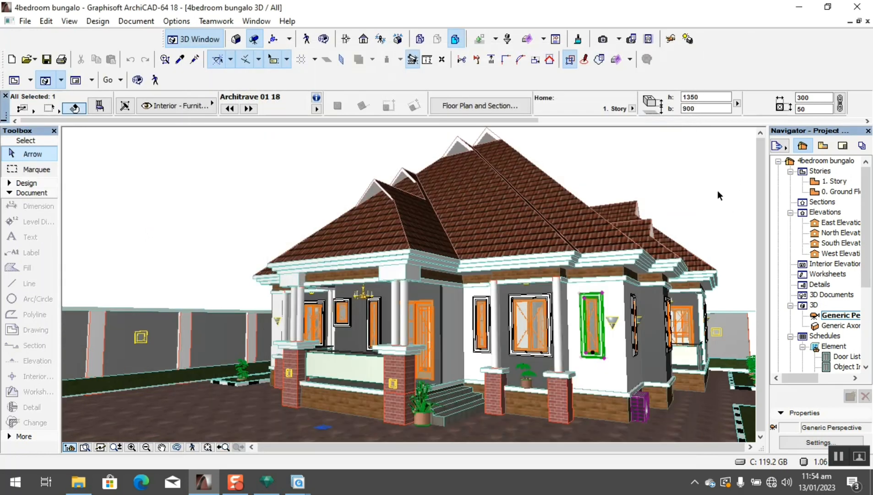
Inspect the surface overrides of the slab running along the eaves, and deselect it.
{"action": "left_click", "coordinate": [636, 265]}
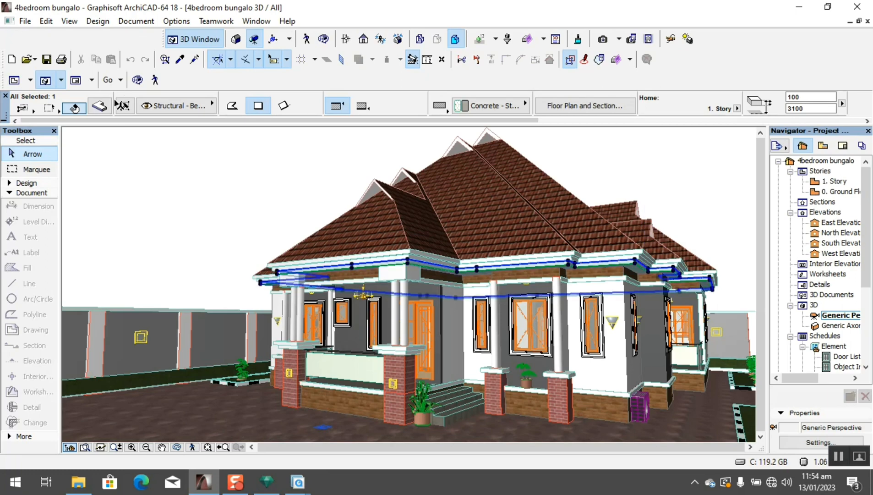
{"action": "left_click", "coordinate": [99, 106]}
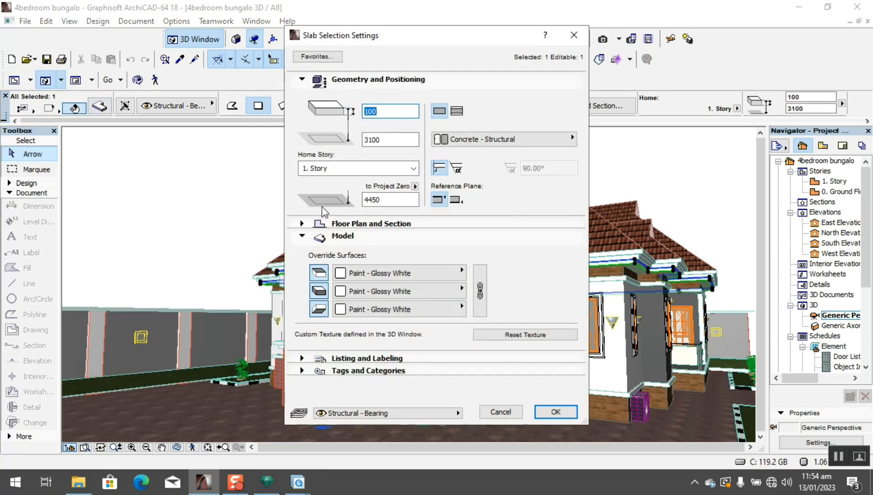
{"action": "left_click", "coordinate": [575, 35]}
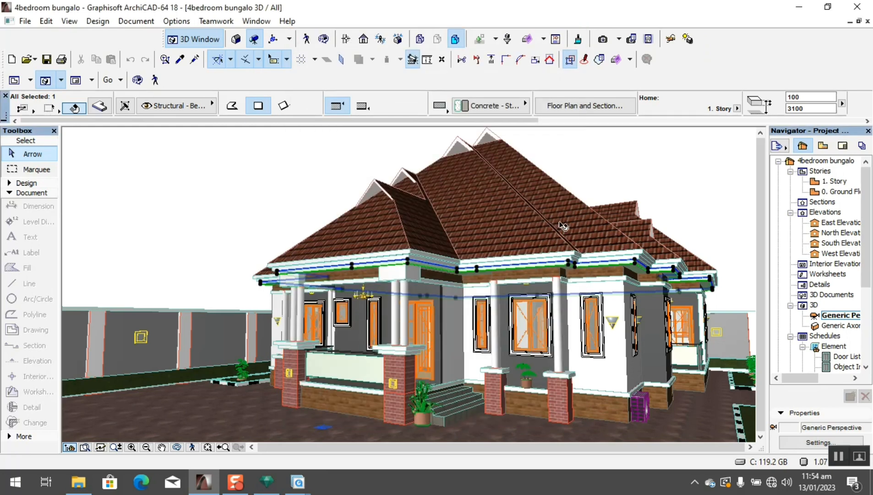
{"action": "left_click", "coordinate": [646, 150]}
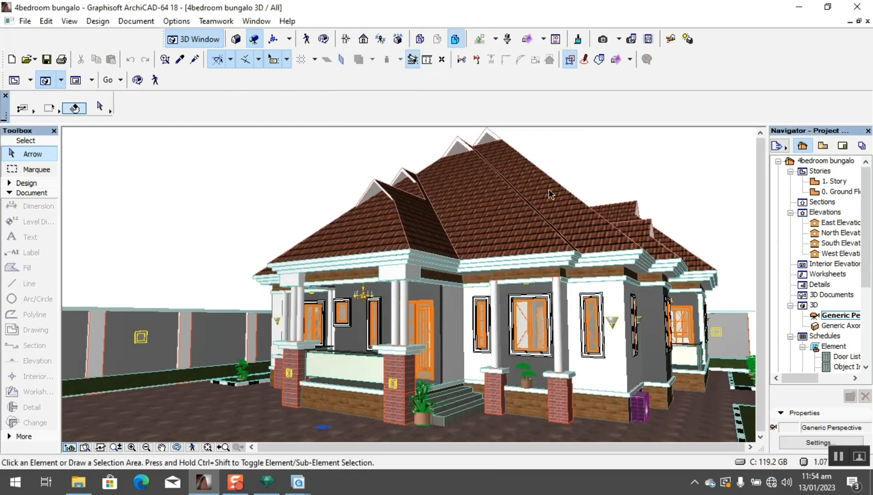
Review the scene in Artlantis Studio and the NEW5~1.JPG render, and return to ArchiCAD.
{"action": "left_click", "coordinate": [266, 482]}
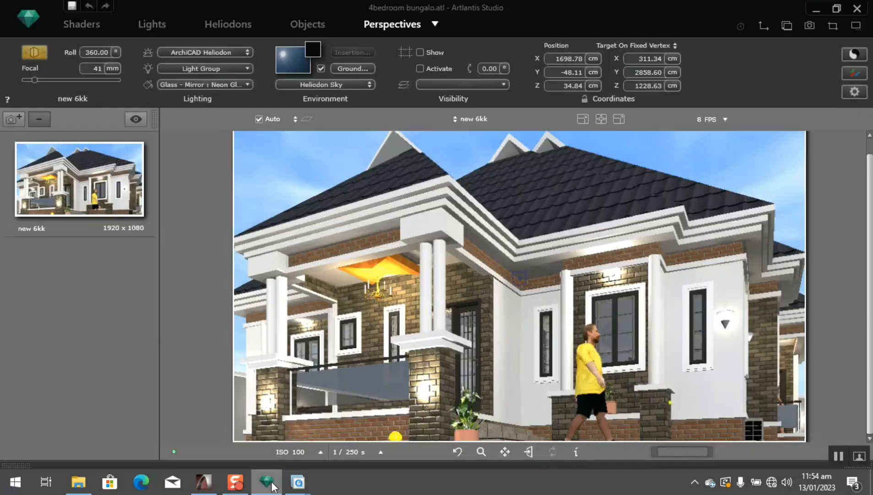
{"action": "mouse_move", "coordinate": [298, 481]}
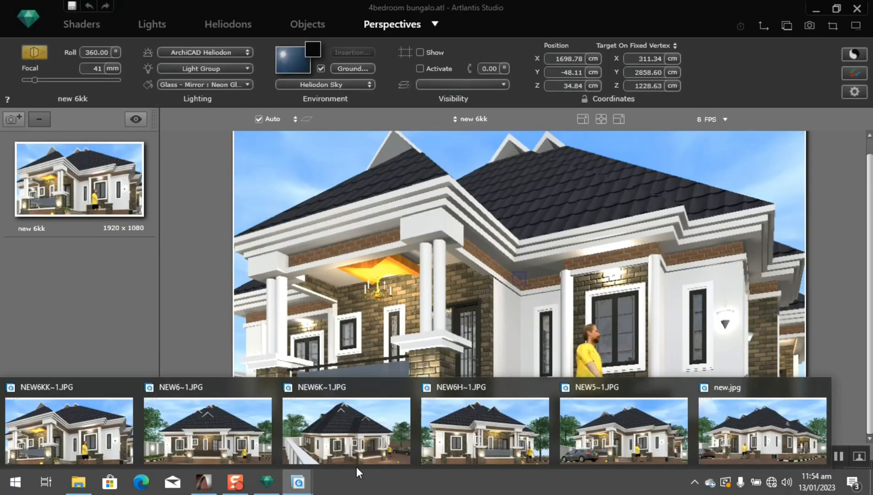
{"action": "left_click", "coordinate": [614, 431]}
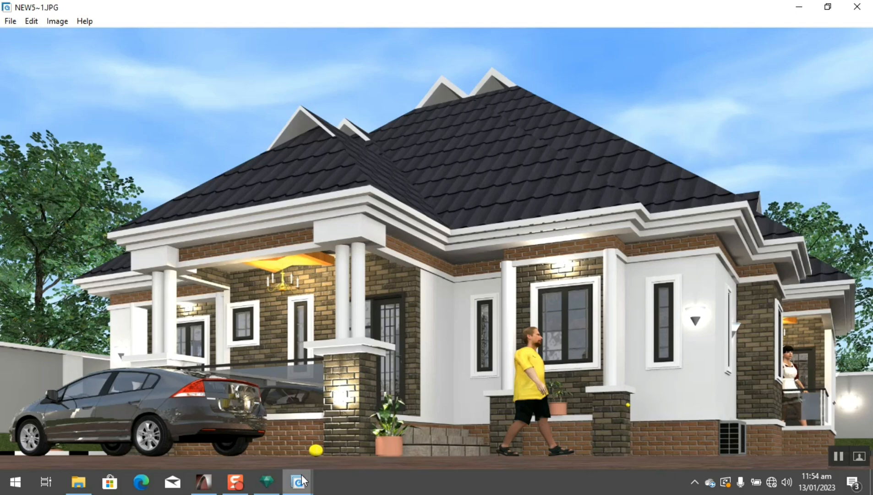
{"action": "left_click", "coordinate": [201, 486]}
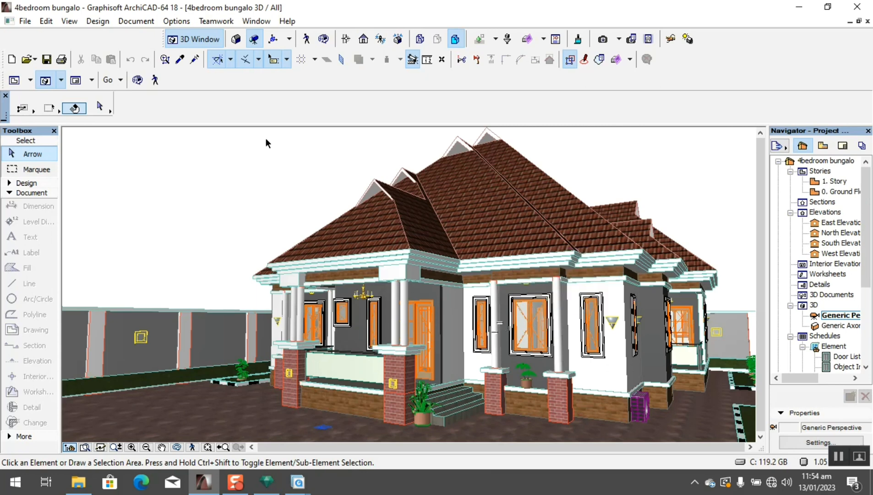
Export the 3D view to the Desktop as the Artlantis Render Studio 5.0 file "4bedroom bungalow", including cameras, lights and sun.
{"action": "left_click", "coordinate": [24, 22]}
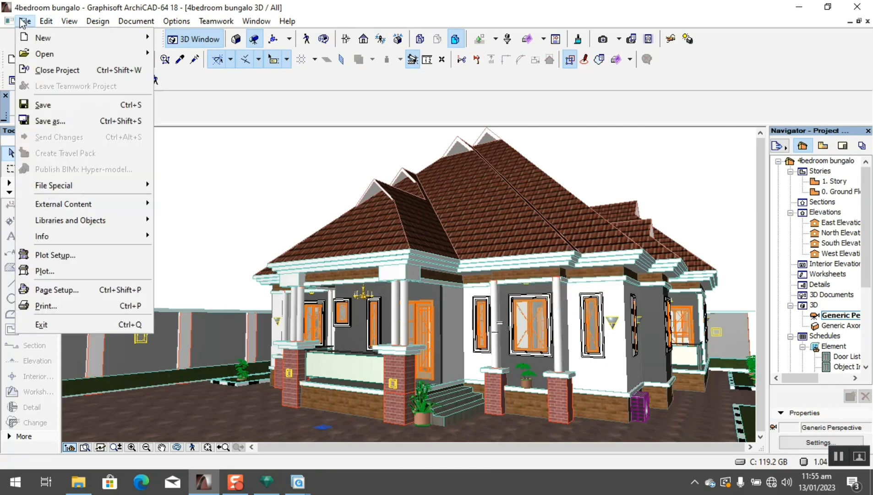
{"action": "left_click", "coordinate": [84, 121]}
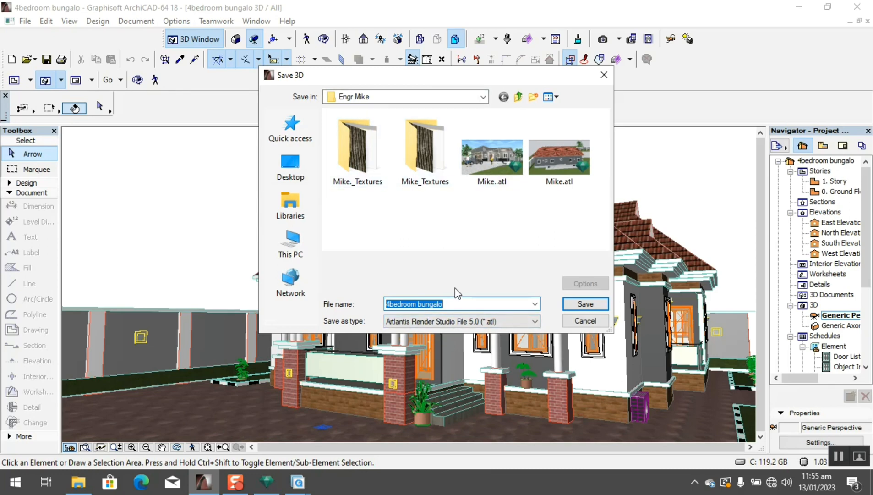
{"action": "key", "text": "Return"}
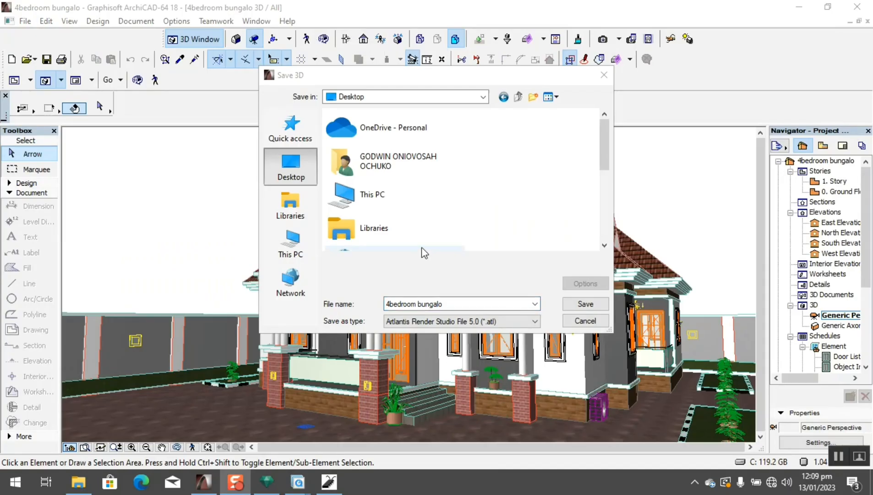
{"action": "left_click", "coordinate": [467, 303]}
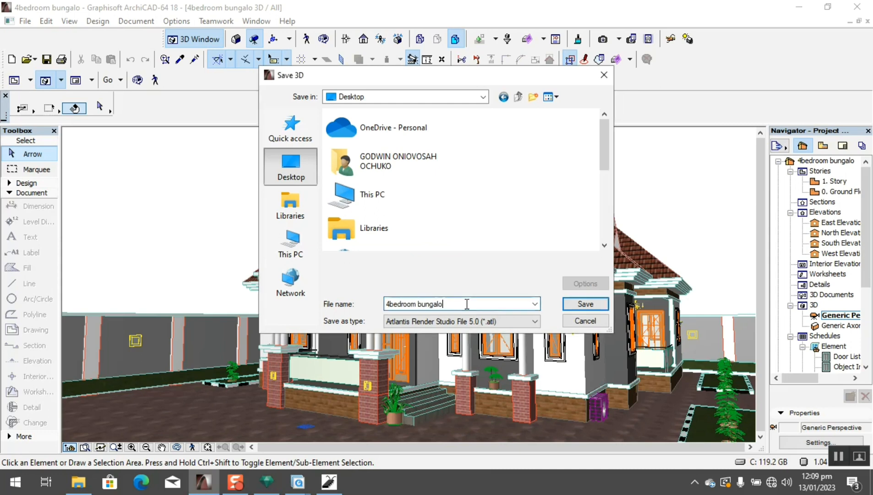
{"action": "left_click", "coordinate": [583, 304]}
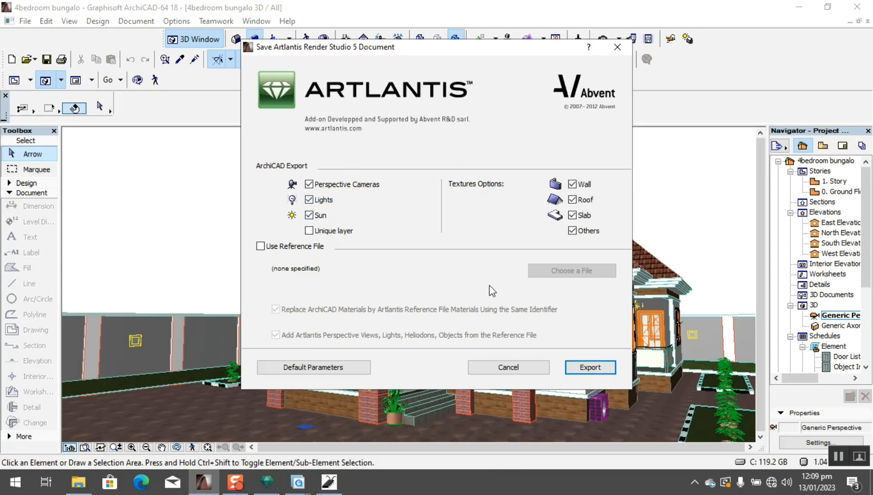
{"action": "left_click", "coordinate": [590, 367]}
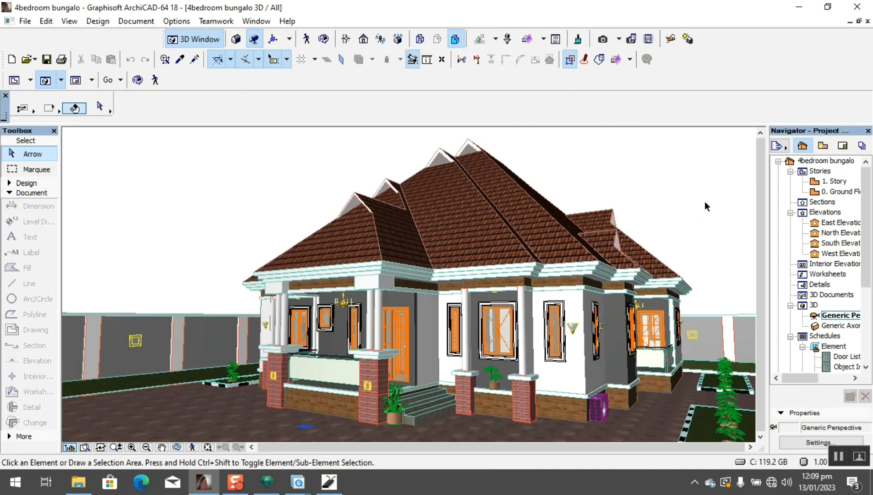
Minimize ArchiCAD, dismiss the bug reporter and open 4bedroom bungalow.atl from the desktop in Artlantis Studio.
{"action": "left_click", "coordinate": [794, 7]}
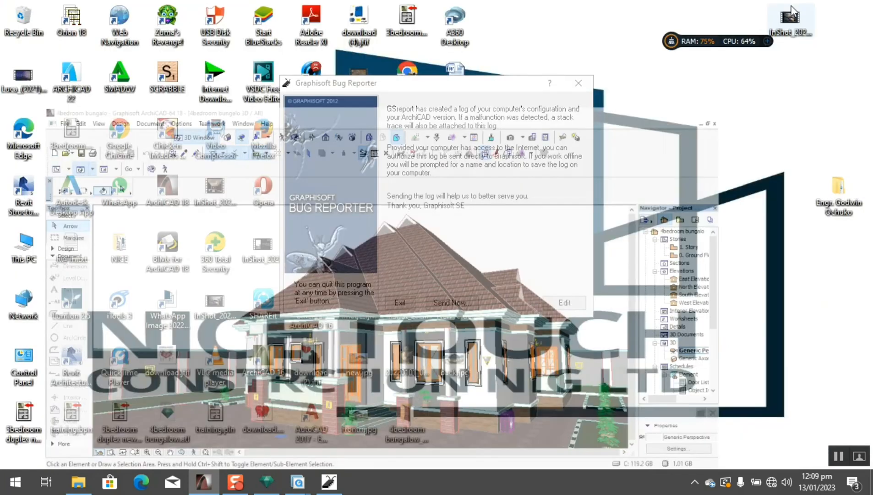
{"action": "left_click", "coordinate": [578, 82]}
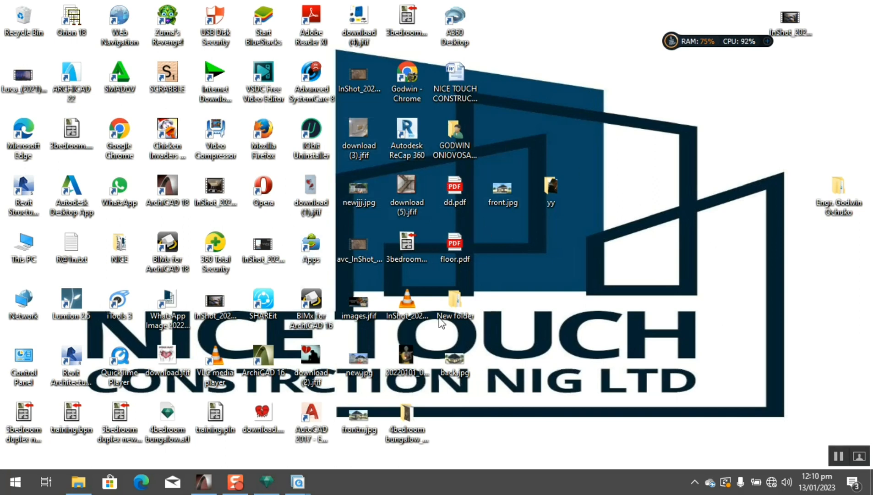
{"action": "double_click", "coordinate": [174, 421]}
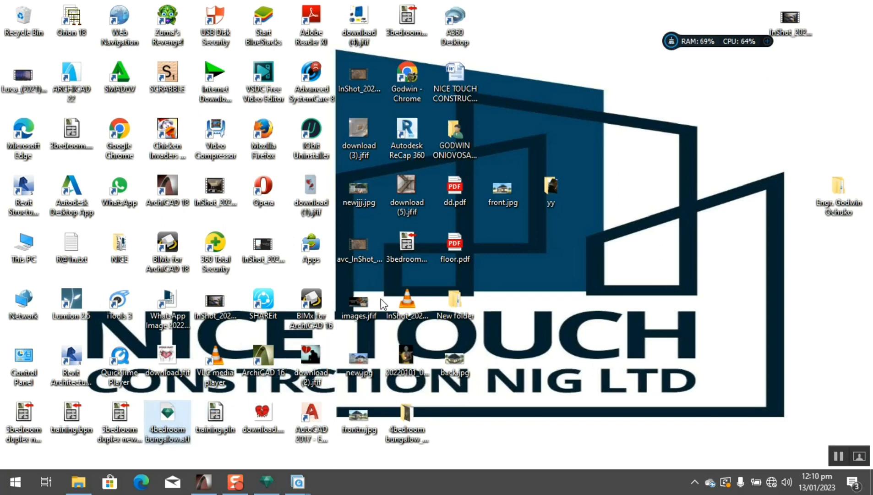
{"action": "mouse_move", "coordinate": [240, 488]}
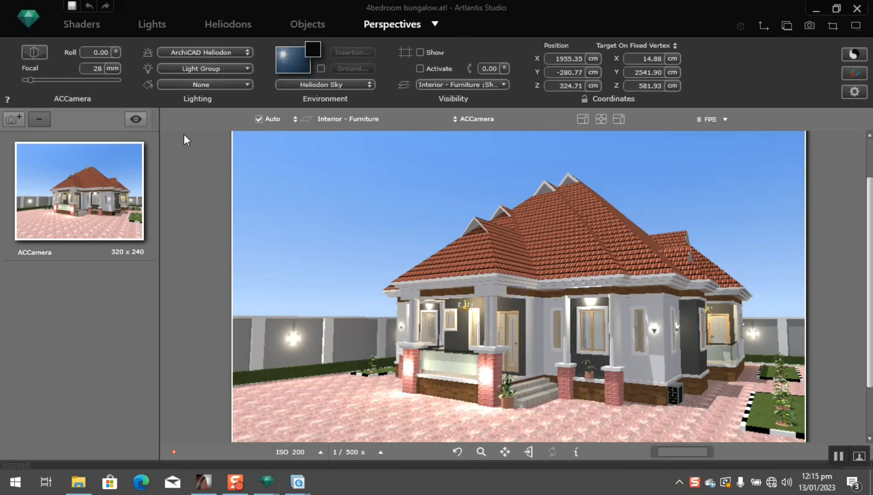
Turn on two-point perspective for the ACCamera view and set its focal length to 35 mm.
{"action": "left_click", "coordinate": [38, 50]}
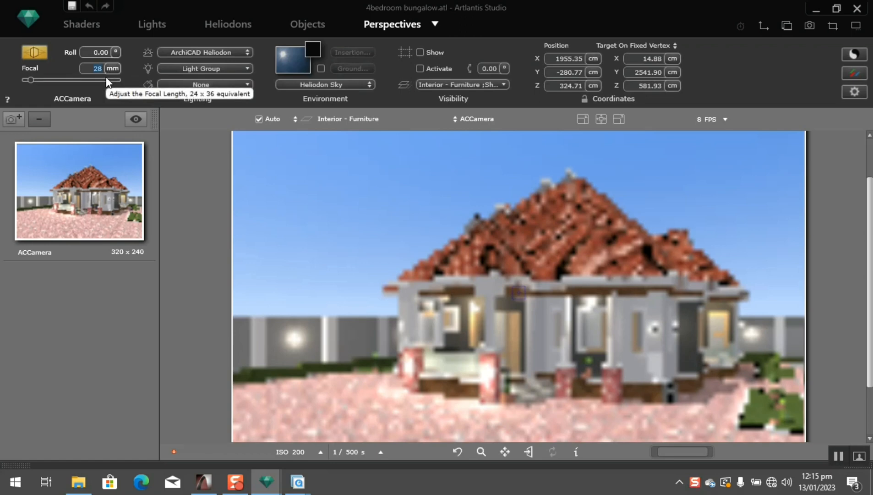
{"action": "type", "text": "35"}
{"action": "key", "text": "Return"}
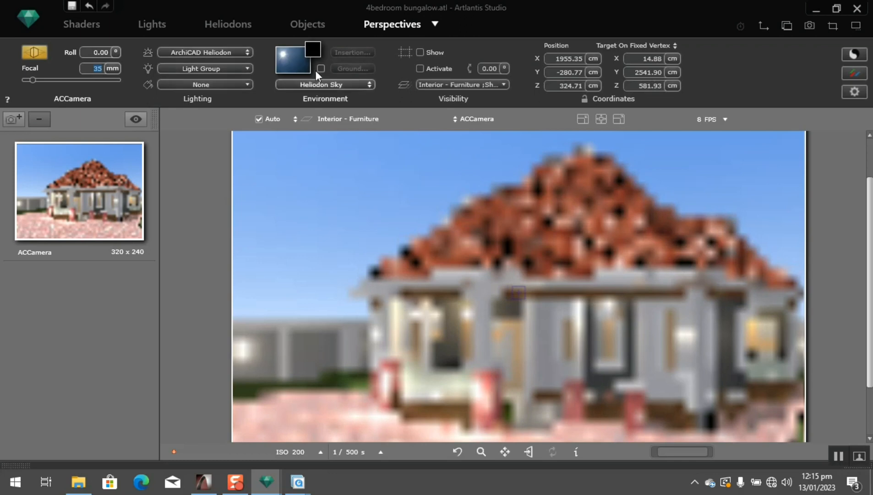
Activate the infinite ground for the perspective and set its altitude to 0 cm.
{"action": "left_click", "coordinate": [321, 68]}
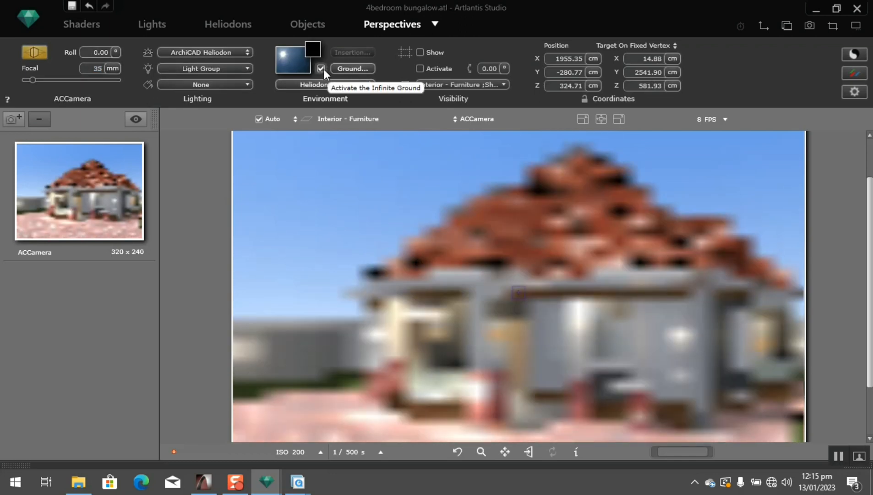
{"action": "left_click", "coordinate": [352, 68]}
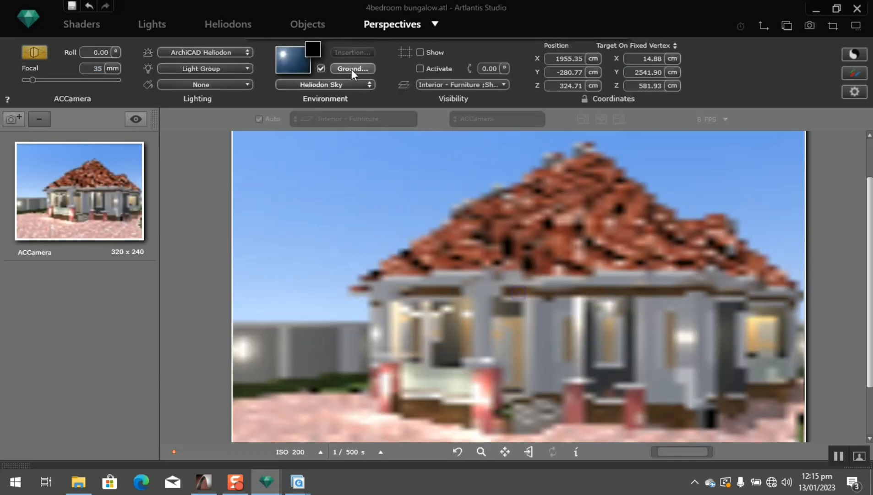
{"action": "double_click", "coordinate": [405, 80]}
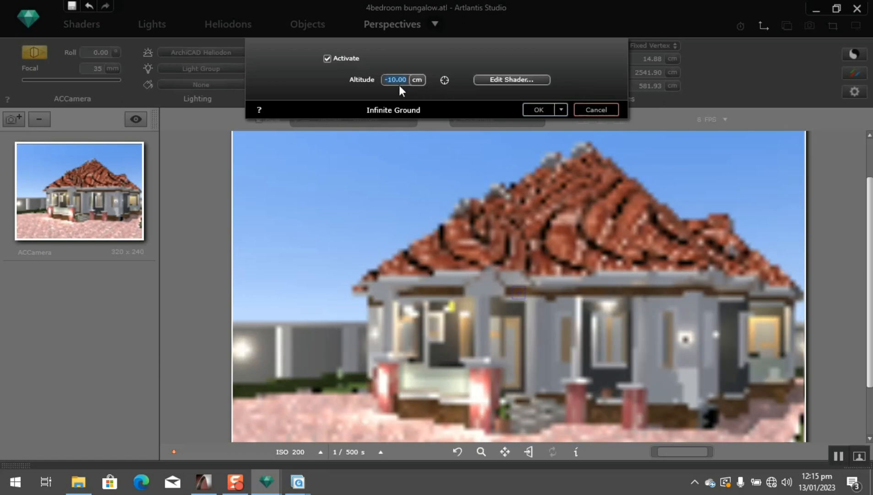
{"action": "type", "text": "0"}
{"action": "left_click", "coordinate": [538, 109]}
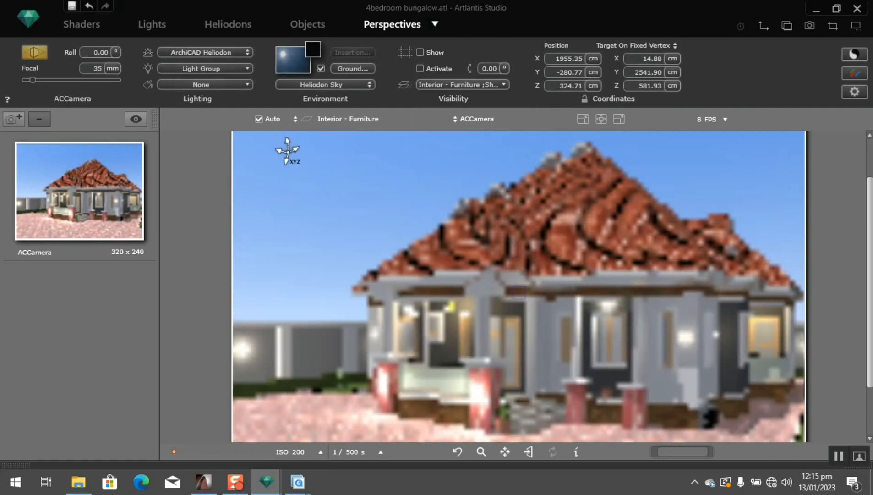
Set the rendering size to 1920x1080 Full HD and the resolution to 100 dpi in the rendering parameters.
{"action": "left_click", "coordinate": [855, 92]}
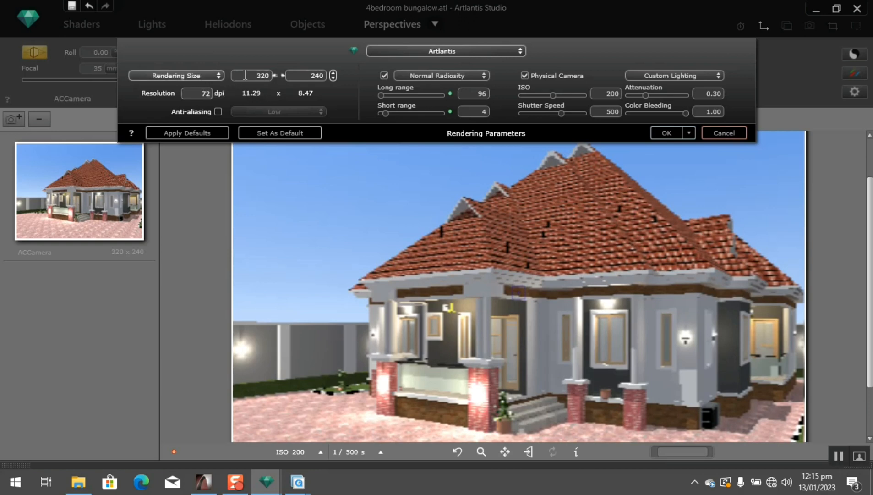
{"action": "left_click", "coordinate": [198, 73]}
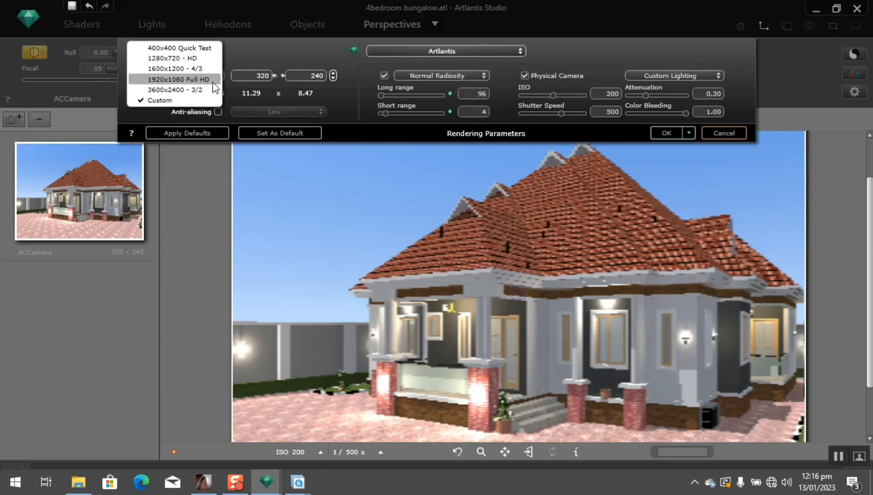
{"action": "left_click", "coordinate": [213, 82]}
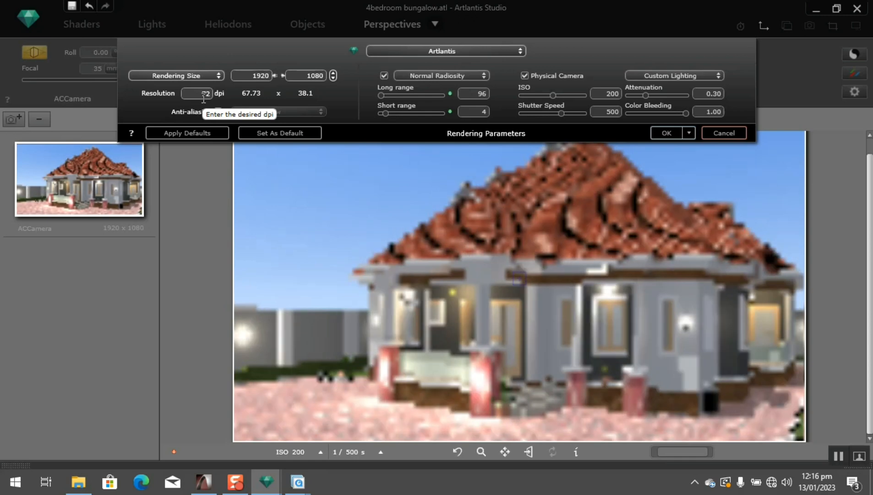
{"action": "double_click", "coordinate": [205, 95]}
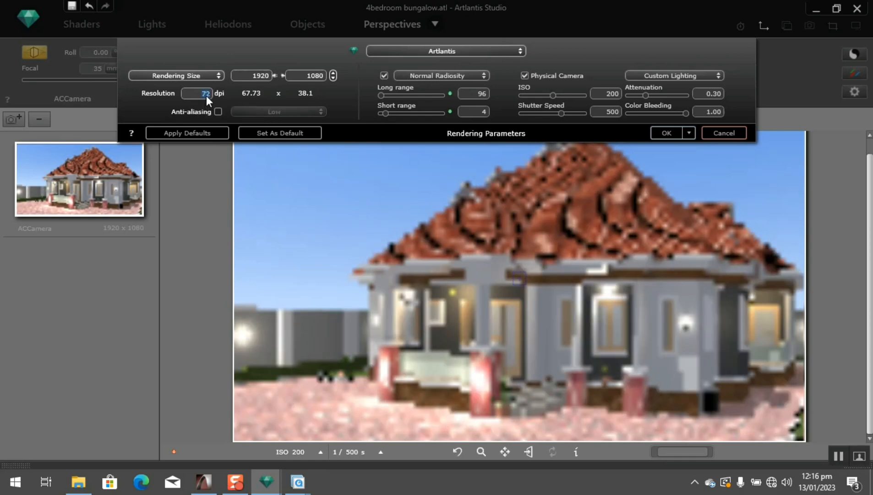
{"action": "type", "text": "100"}
{"action": "key", "text": "Return"}
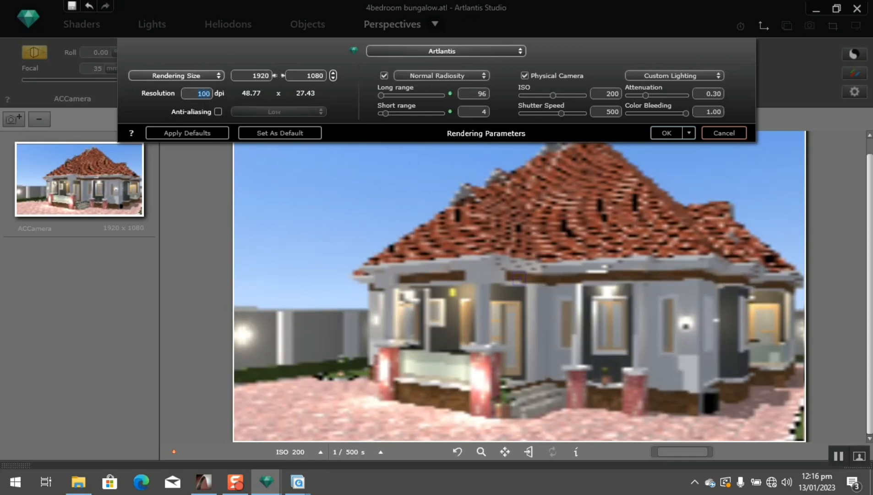
Enable anti-aliasing at High quality and set the radiosity to High Radiosity.
{"action": "left_click", "coordinate": [219, 112]}
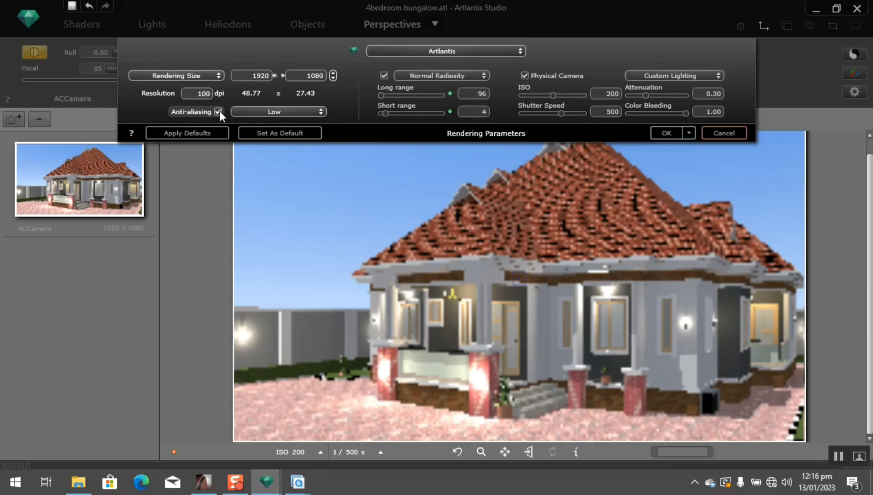
{"action": "left_click", "coordinate": [261, 112]}
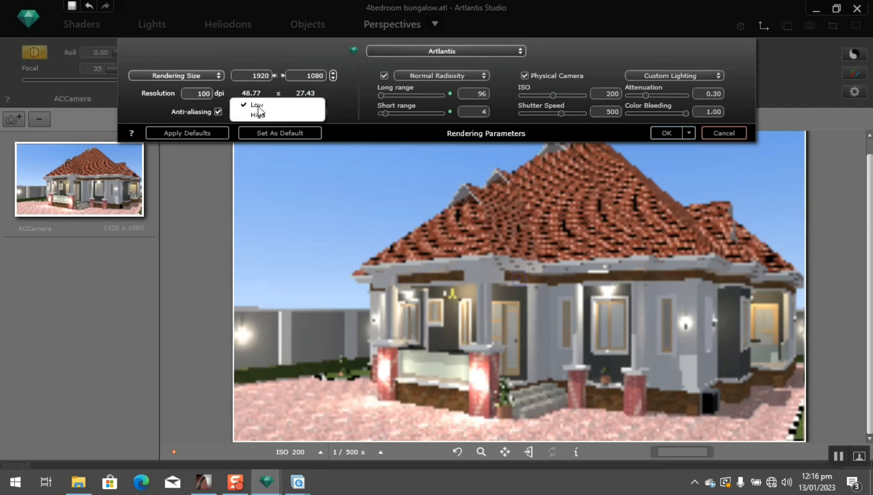
{"action": "left_click", "coordinate": [260, 113]}
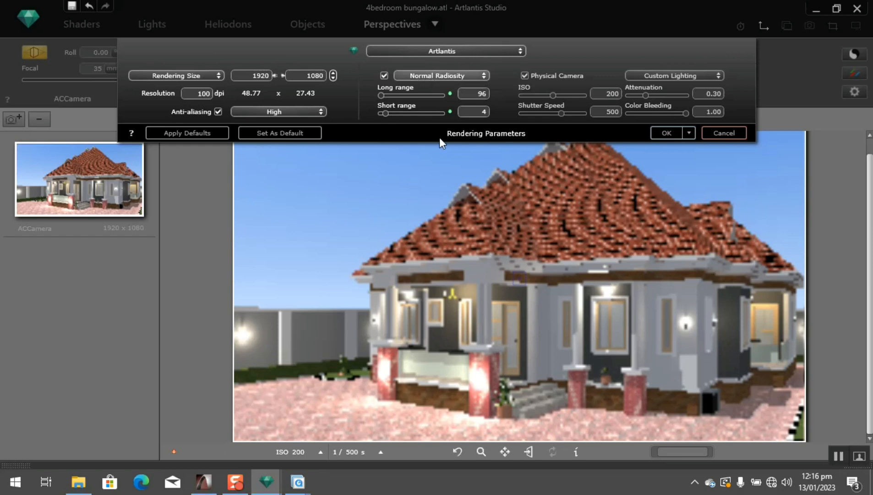
{"action": "left_click", "coordinate": [465, 75]}
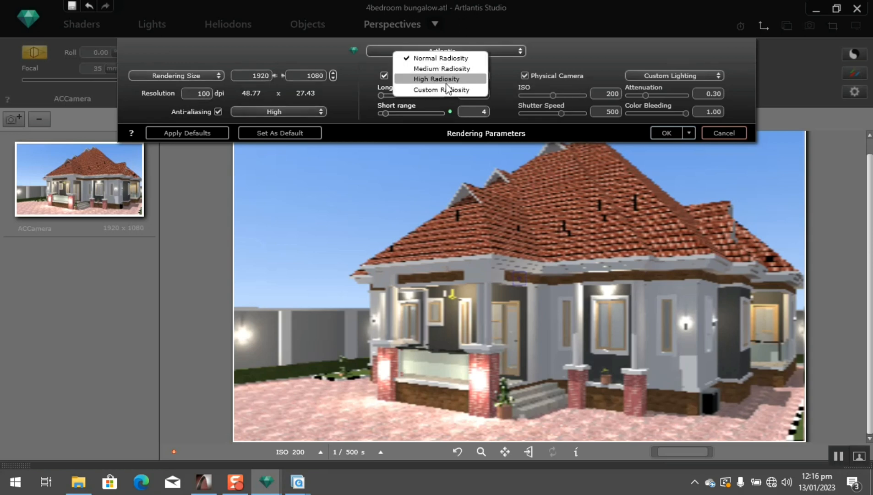
{"action": "left_click", "coordinate": [445, 80]}
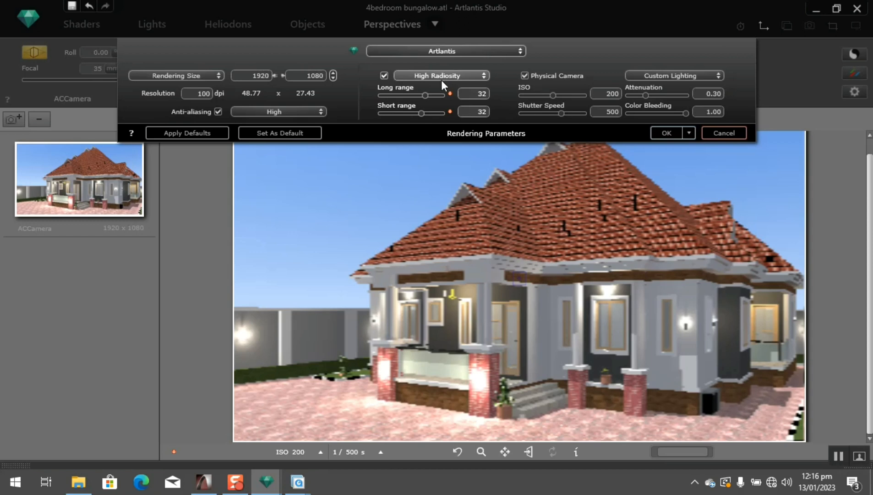
Set the physical camera's ISO to 100 and its shutter speed to 250, and accept the rendering parameters.
{"action": "left_click", "coordinate": [609, 94]}
{"action": "type", "text": "100"}
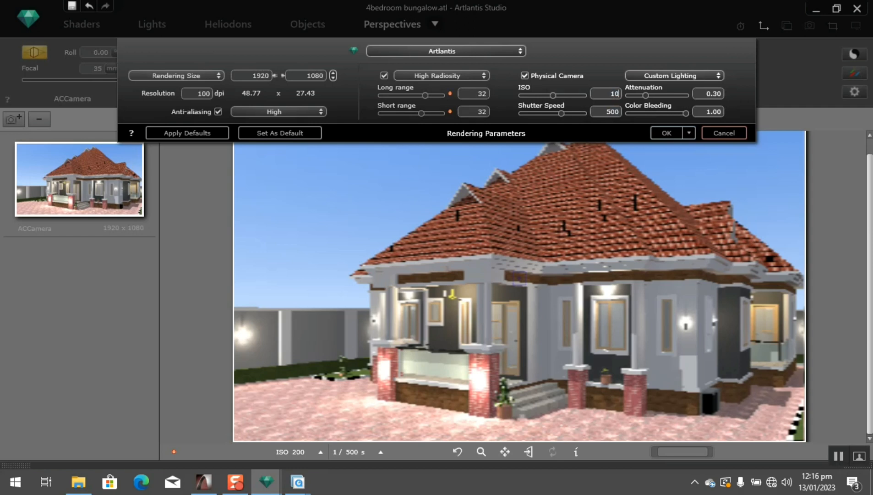
{"action": "left_click", "coordinate": [607, 110]}
{"action": "type", "text": "250"}
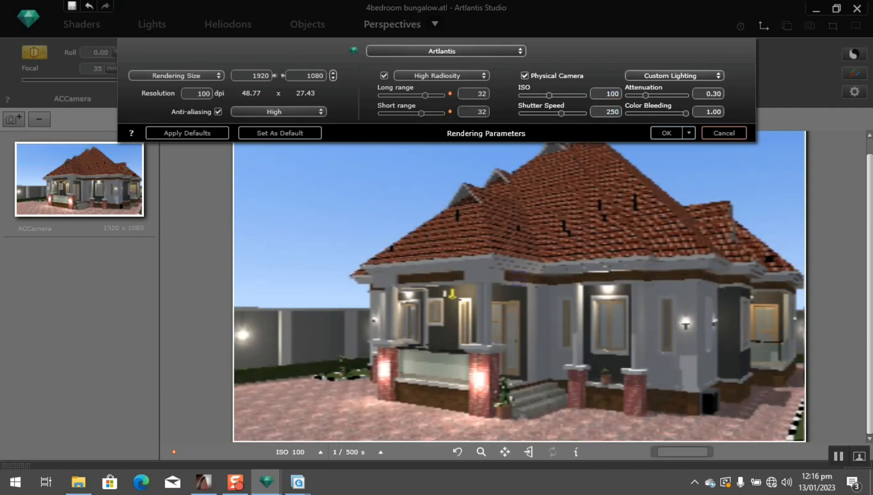
{"action": "left_click", "coordinate": [665, 132]}
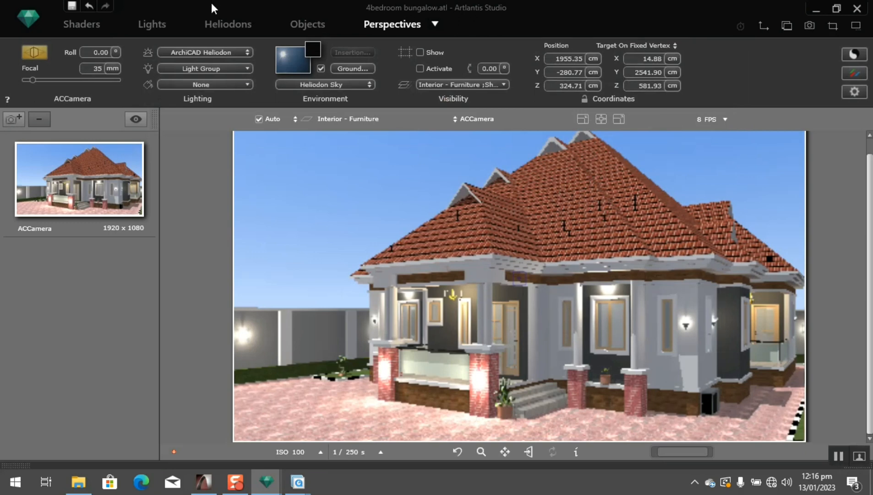
Set the ArchiCAD Heliodon's date to 08/01 and its time to 09:00.
{"action": "left_click", "coordinate": [229, 25]}
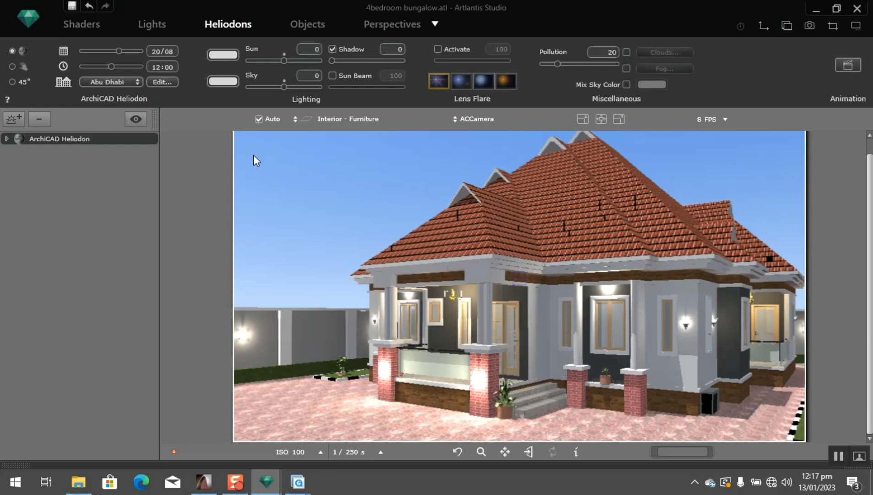
{"action": "double_click", "coordinate": [158, 51]}
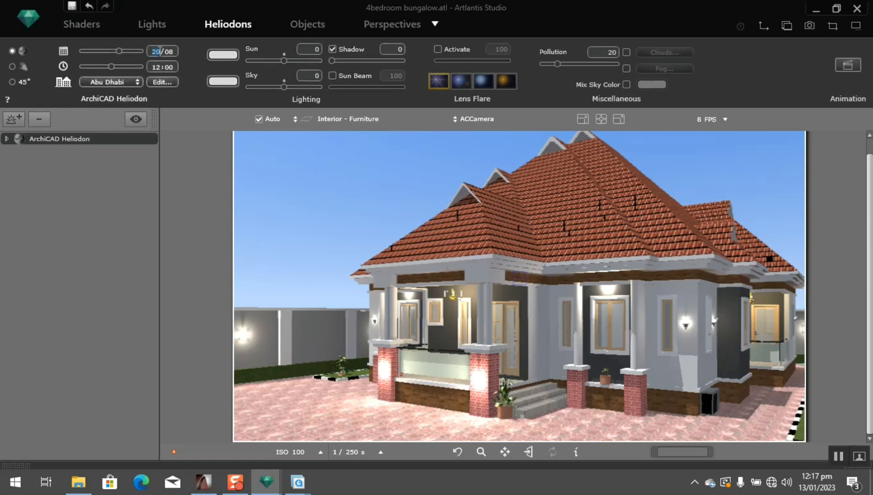
{"action": "type", "text": "08"}
{"action": "key", "text": "BackSpace"}
{"action": "type", "text": "1"}
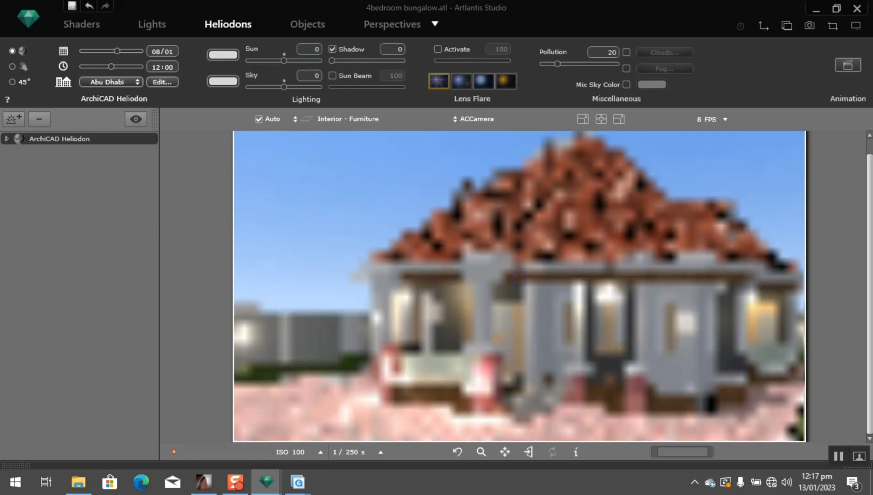
{"action": "double_click", "coordinate": [156, 67]}
{"action": "type", "text": "09"}
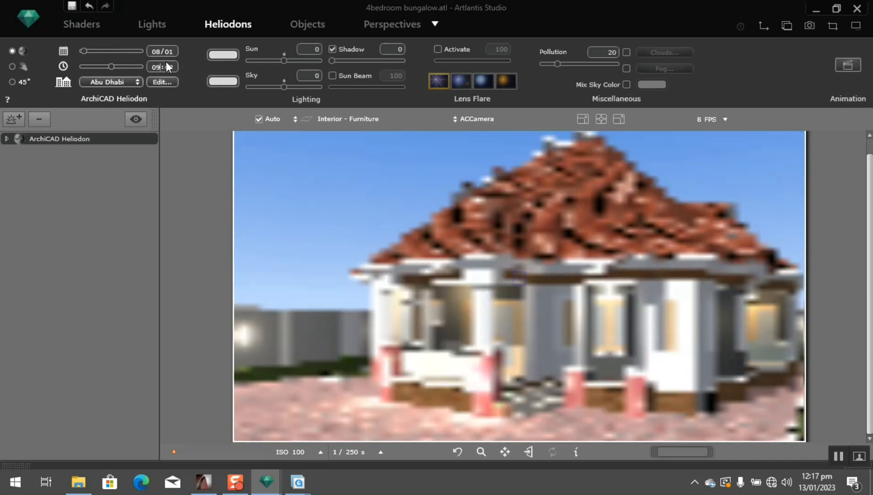
Change the heliodon's location to Los Angeles and set the sky intensity to 25.
{"action": "left_click", "coordinate": [117, 82]}
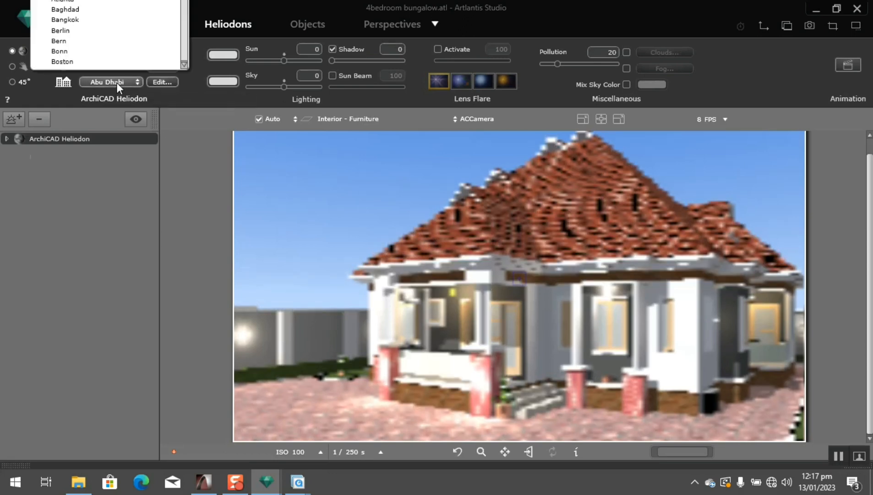
{"action": "scroll", "coordinate": [105, 138], "scroll_direction": "down", "scroll_amount": 8}
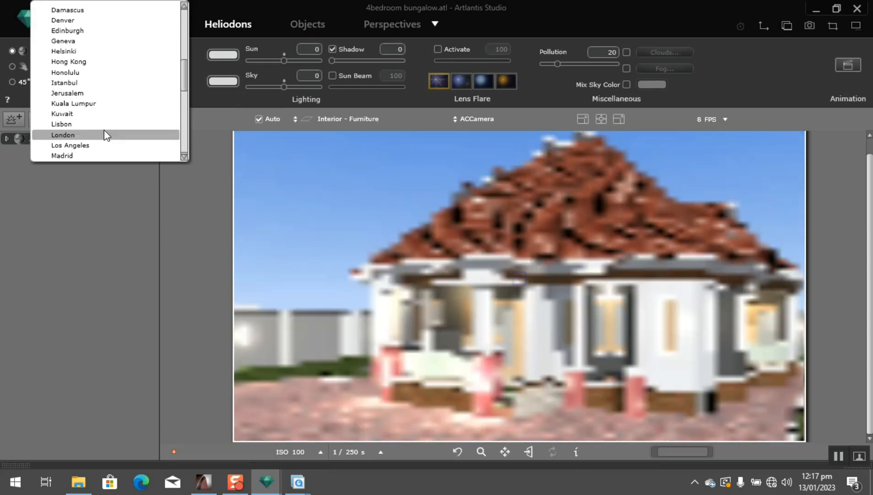
{"action": "left_click", "coordinate": [99, 146]}
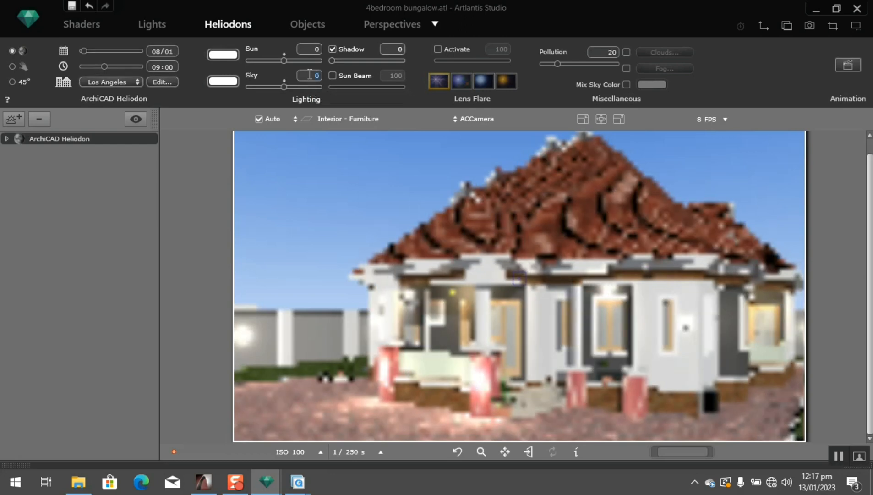
{"action": "left_click", "coordinate": [309, 74]}
{"action": "type", "text": "25"}
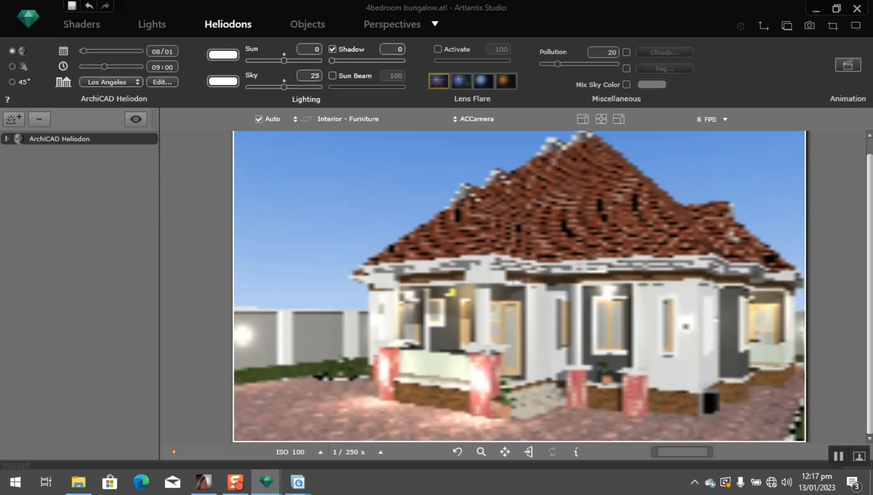
Change the heliodon's sun colour to grey with RGB values 192, 192, 192.
{"action": "left_click", "coordinate": [226, 55]}
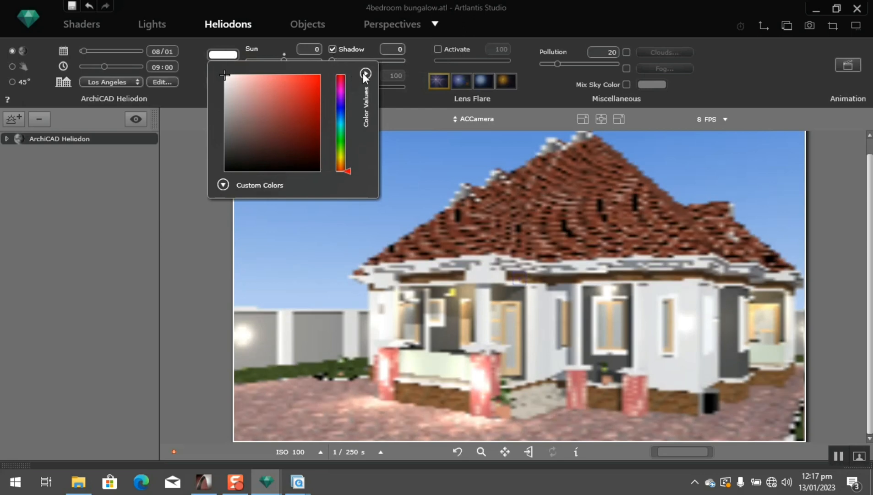
{"action": "left_click", "coordinate": [366, 73]}
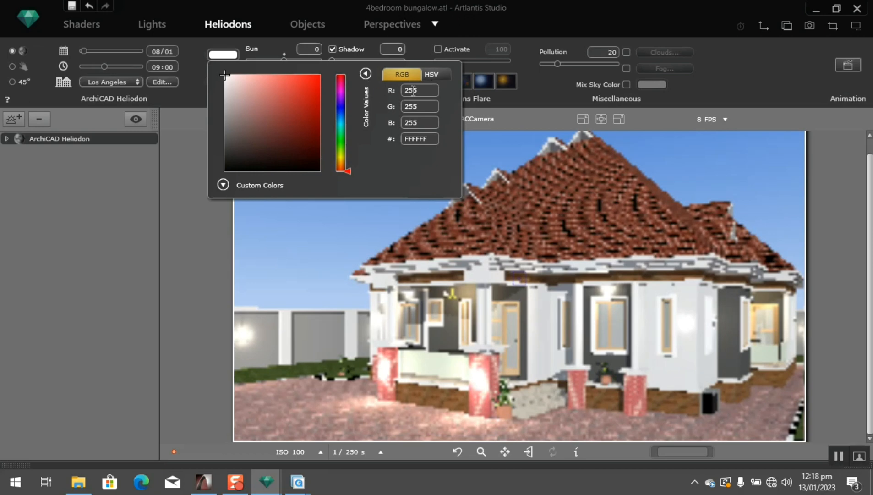
{"action": "left_click", "coordinate": [201, 95]}
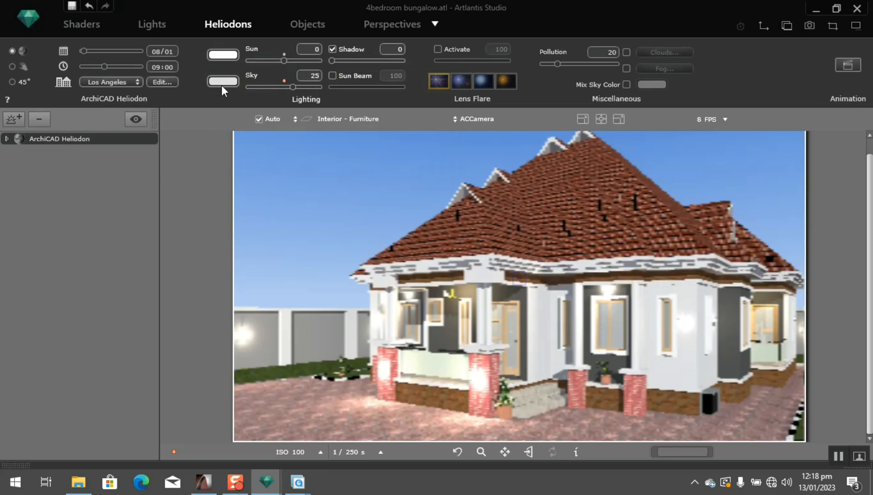
{"action": "left_click", "coordinate": [222, 83]}
{"action": "left_click", "coordinate": [227, 55]}
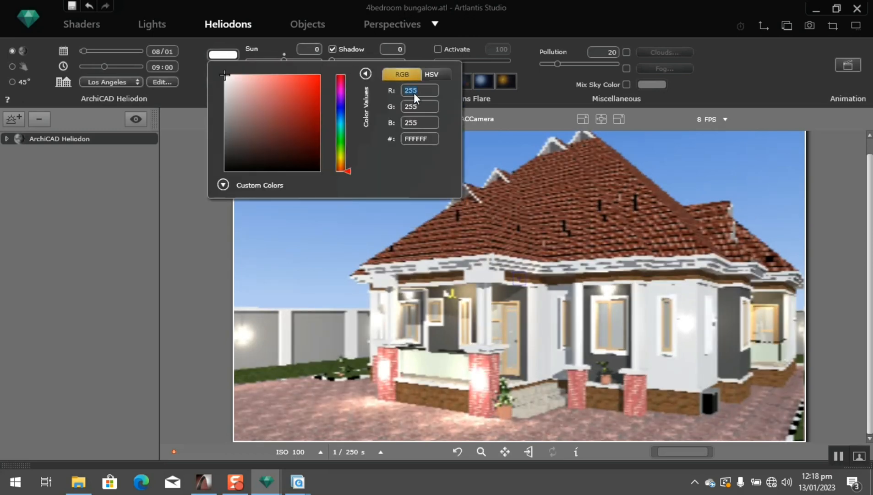
{"action": "type", "text": "192"}
{"action": "left_click", "coordinate": [413, 106]}
{"action": "type", "text": "192"}
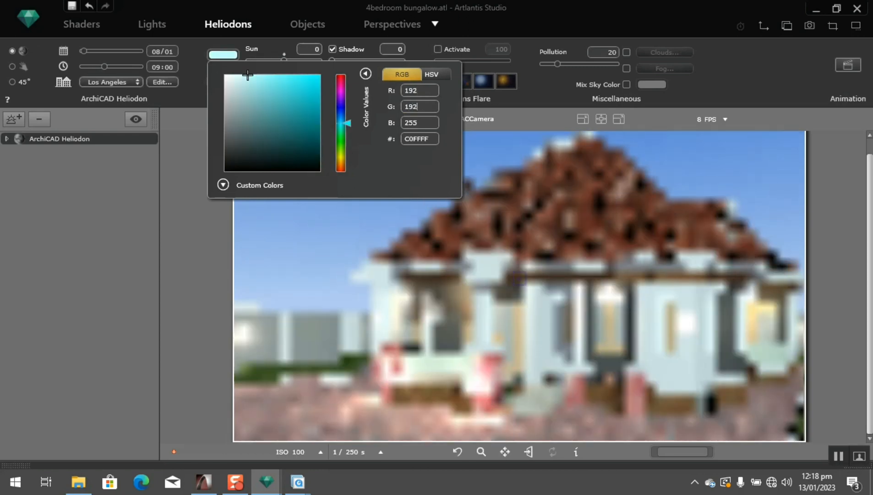
{"action": "left_click", "coordinate": [427, 123]}
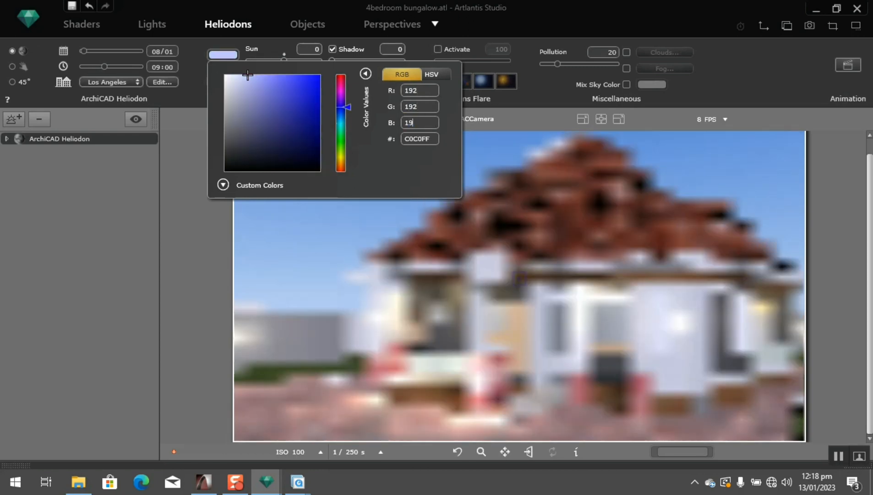
{"action": "type", "text": "192"}
{"action": "key", "text": "Return"}
{"action": "left_click", "coordinate": [187, 92]}
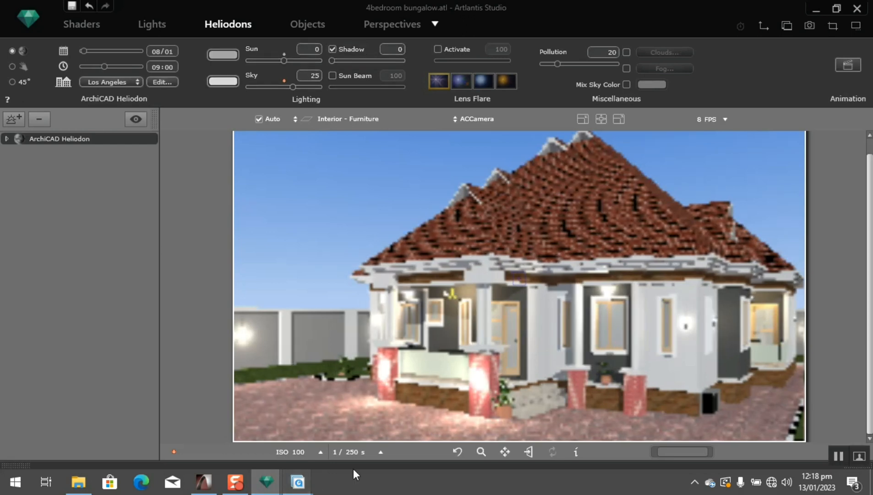
View the finished reference render NEW5~1.JPG, return to the 4bedroom bungalow.atl project in Artlantis and turn off the sun shadow.
{"action": "mouse_move", "coordinate": [298, 481]}
{"action": "left_click", "coordinate": [631, 444]}
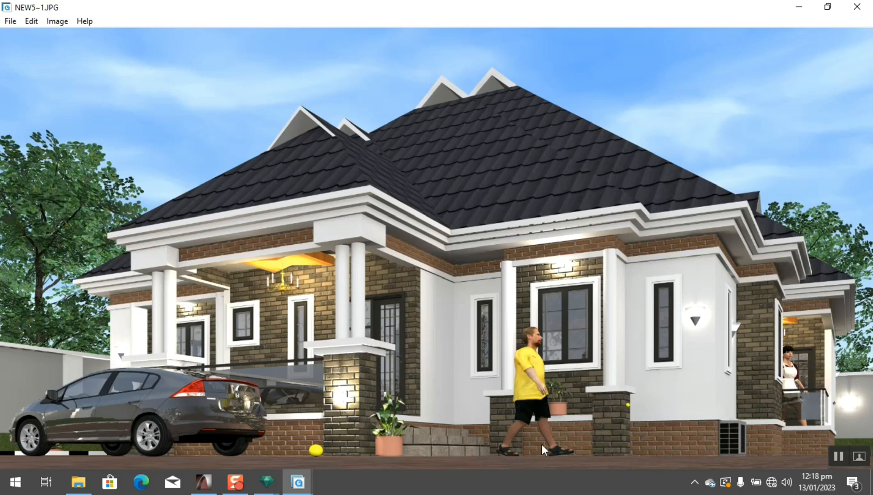
{"action": "left_click", "coordinate": [266, 482]}
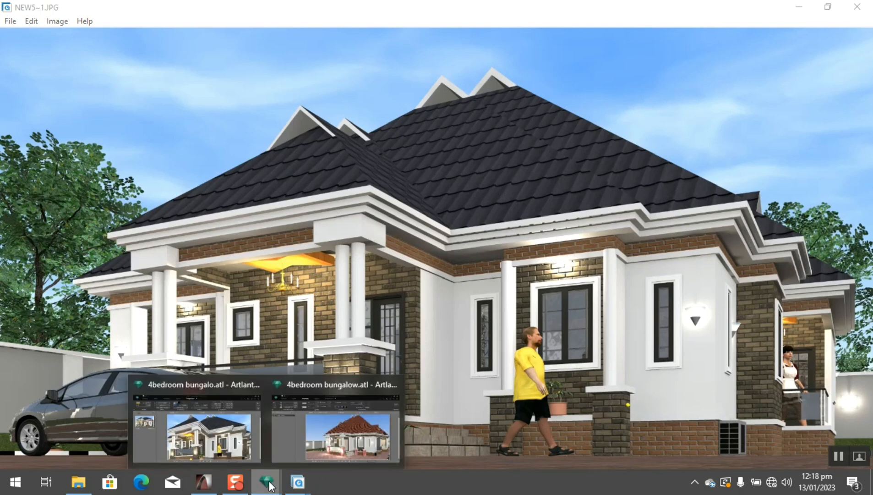
{"action": "left_click", "coordinate": [351, 438]}
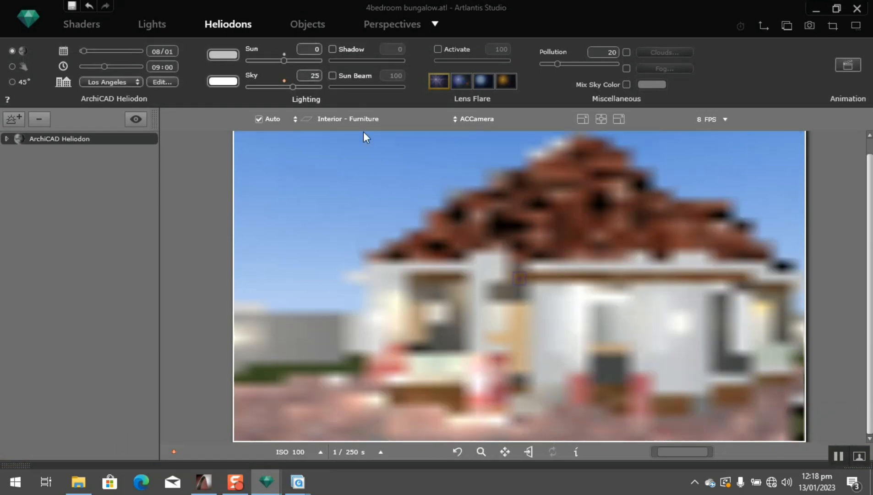
Set the heliodon's pollution to 75, and try clouds in the sky before turning them back off.
{"action": "left_click", "coordinate": [612, 53]}
{"action": "type", "text": "75"}
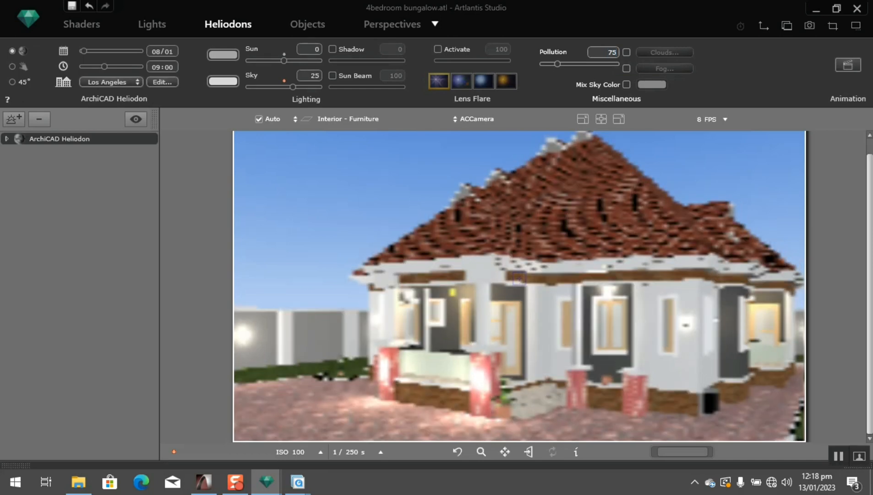
{"action": "key", "text": "Return"}
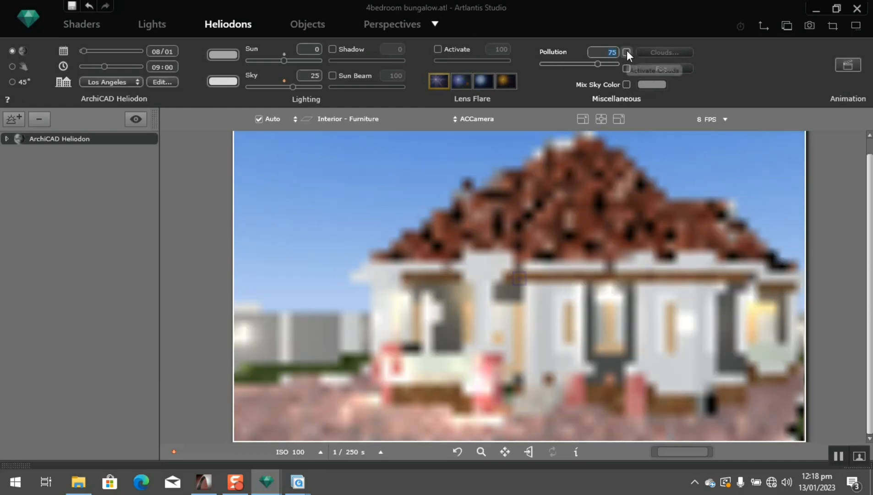
{"action": "left_click", "coordinate": [626, 52]}
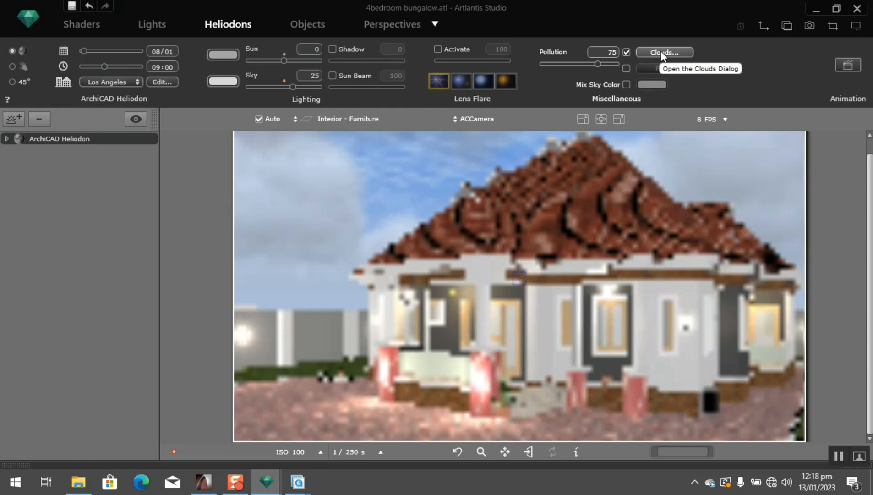
{"action": "left_click", "coordinate": [626, 52]}
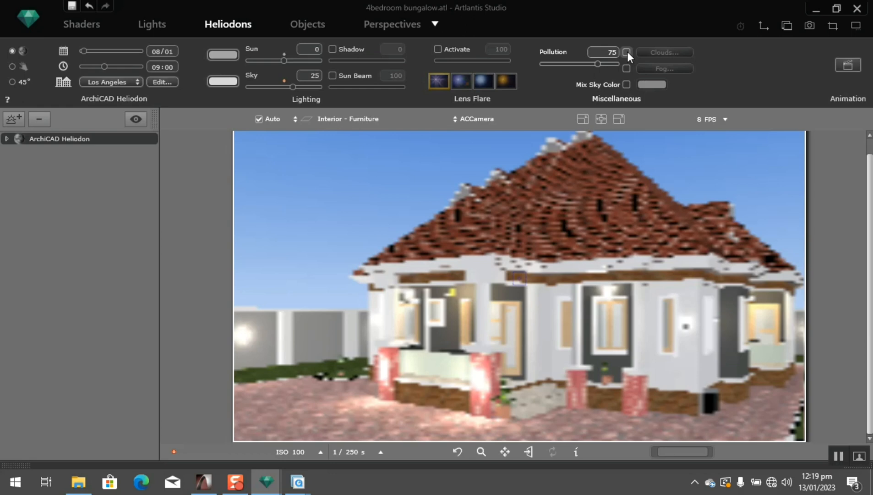
Turn on the heliodon's clouds and set cirrus to 100, stratus to 0, cumulus to 30 and cirro-cumulus to 0.
{"action": "left_click", "coordinate": [627, 52]}
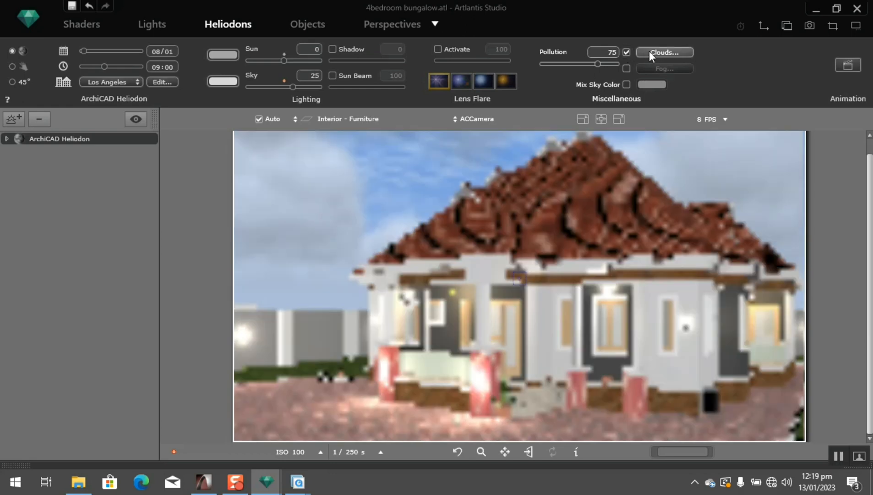
{"action": "left_click", "coordinate": [652, 52]}
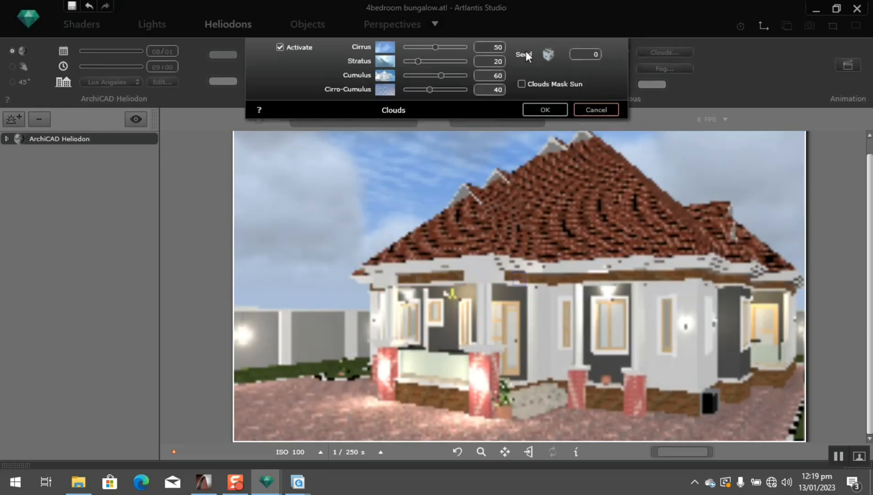
{"action": "left_click", "coordinate": [490, 47]}
{"action": "left_click", "coordinate": [492, 61]}
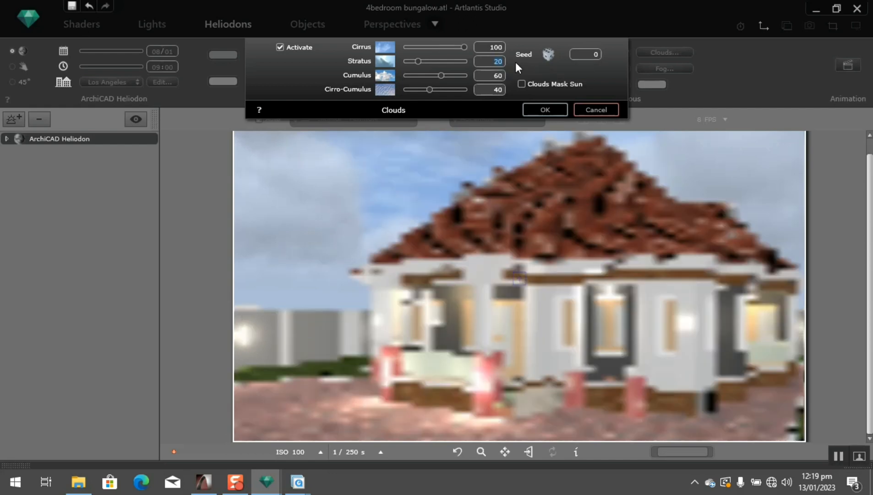
{"action": "type", "text": "0"}
{"action": "left_click", "coordinate": [498, 75]}
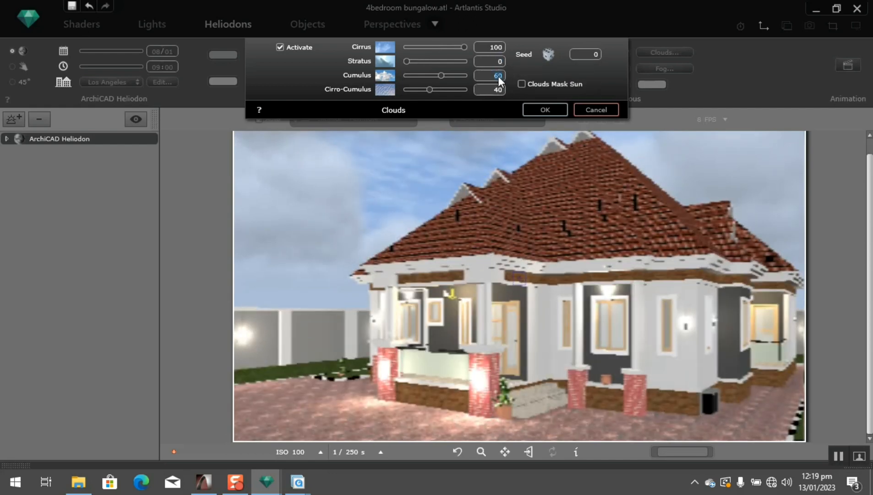
{"action": "type", "text": "30"}
{"action": "left_click", "coordinate": [492, 89]}
{"action": "type", "text": "0"}
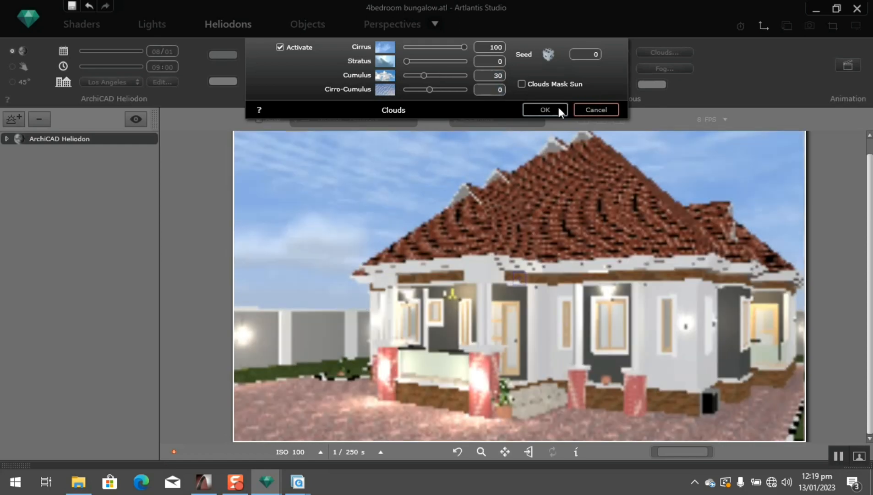
{"action": "left_click", "coordinate": [545, 109]}
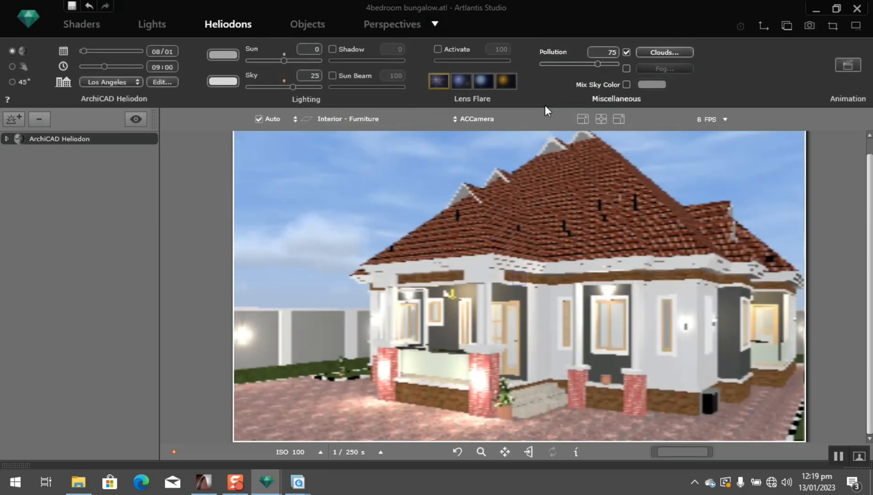
Enable the heliodon's sky colour mixing and set its colour to grey with RGB values 180, 180, 180.
{"action": "left_click", "coordinate": [626, 84]}
{"action": "left_click", "coordinate": [650, 85]}
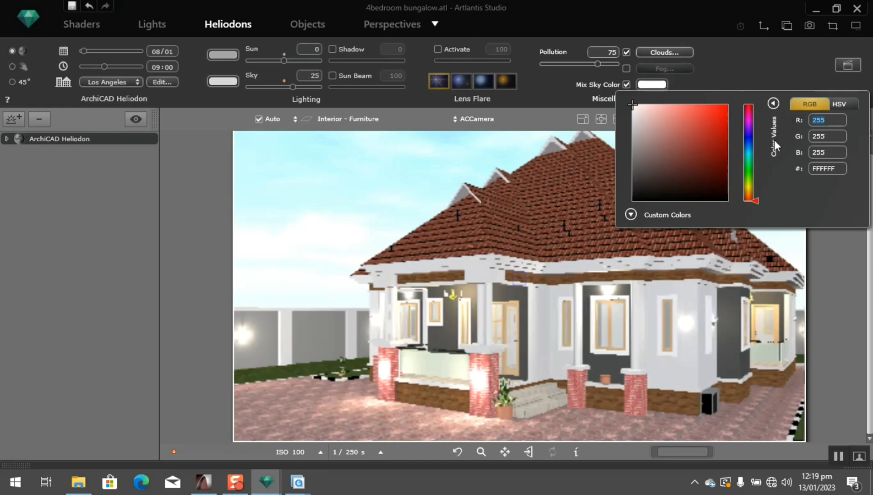
{"action": "type", "text": "180"}
{"action": "double_click", "coordinate": [826, 136]}
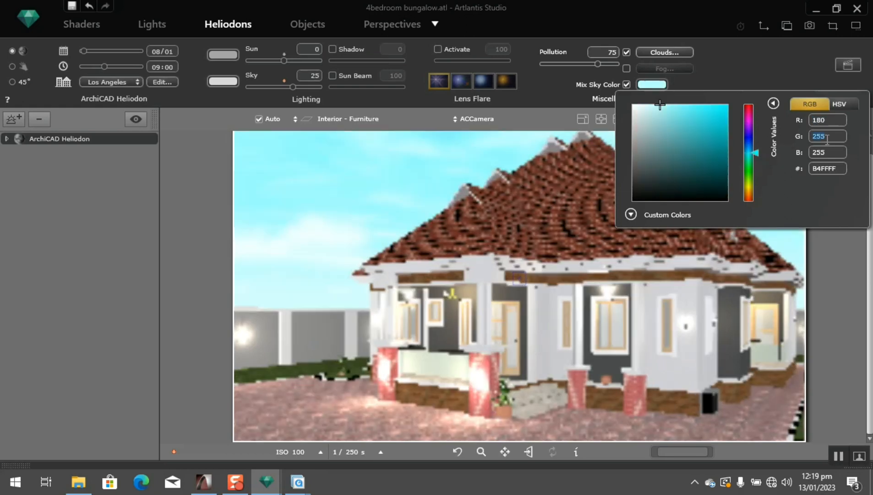
{"action": "type", "text": "180"}
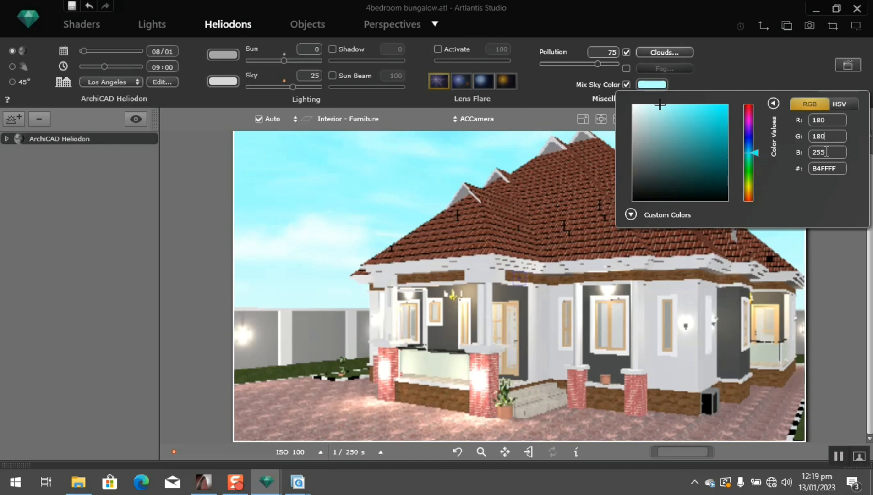
{"action": "double_click", "coordinate": [827, 151]}
{"action": "type", "text": "180"}
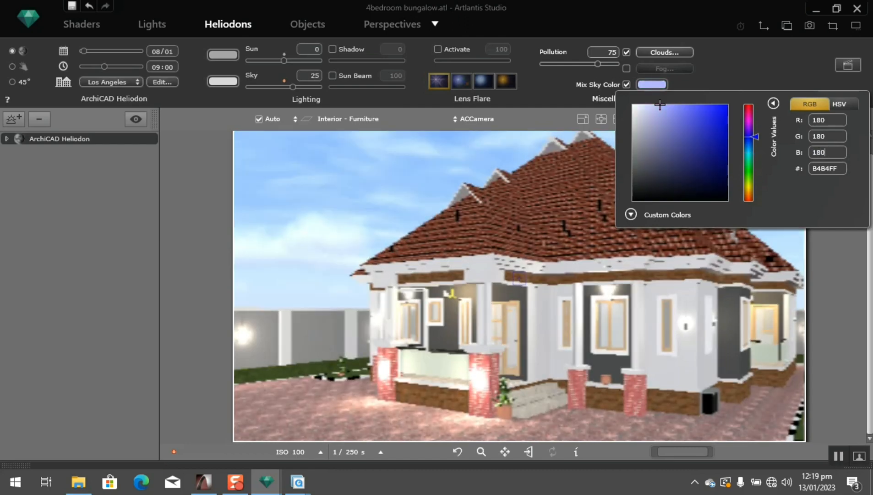
{"action": "key", "text": "Return"}
{"action": "left_click", "coordinate": [548, 97]}
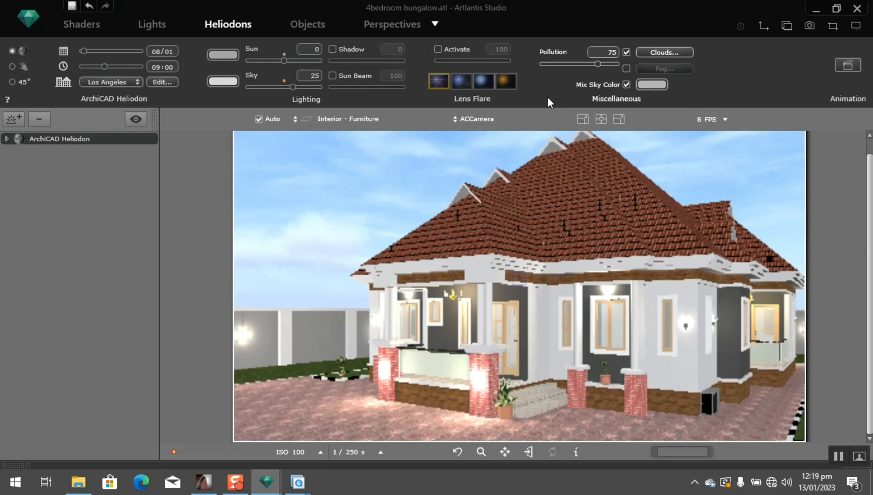
Apply the default rendering parameters to the current ACCamera perspective.
{"action": "left_click", "coordinate": [381, 23]}
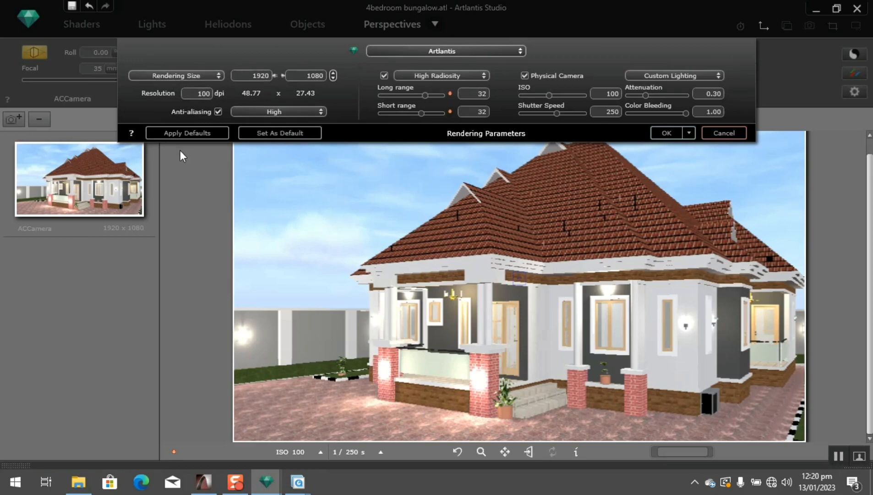
{"action": "left_click", "coordinate": [182, 134]}
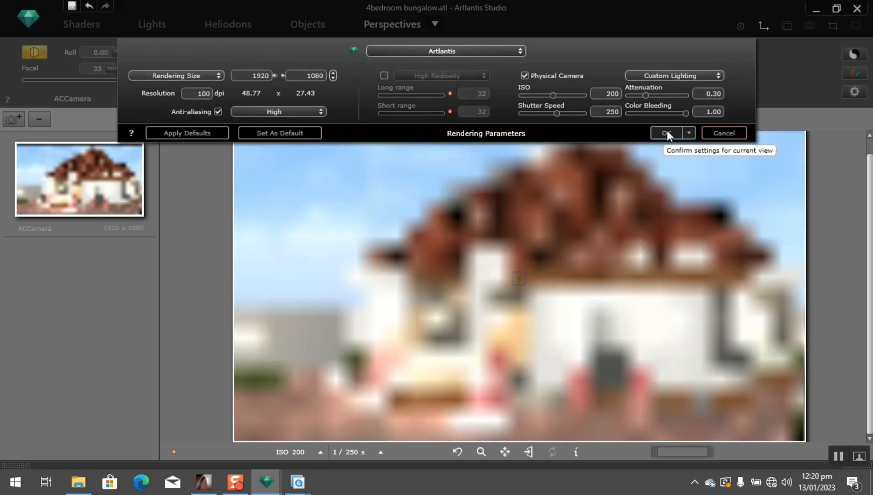
{"action": "left_click", "coordinate": [666, 132]}
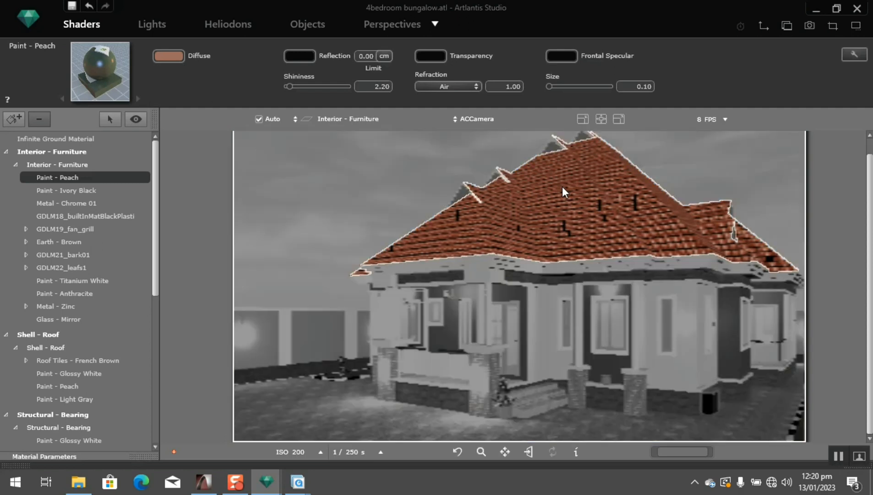
Delete the Traditional Roof Tile texture from the roof's Roof Tiles - French Brown material.
{"action": "left_click", "coordinate": [562, 186]}
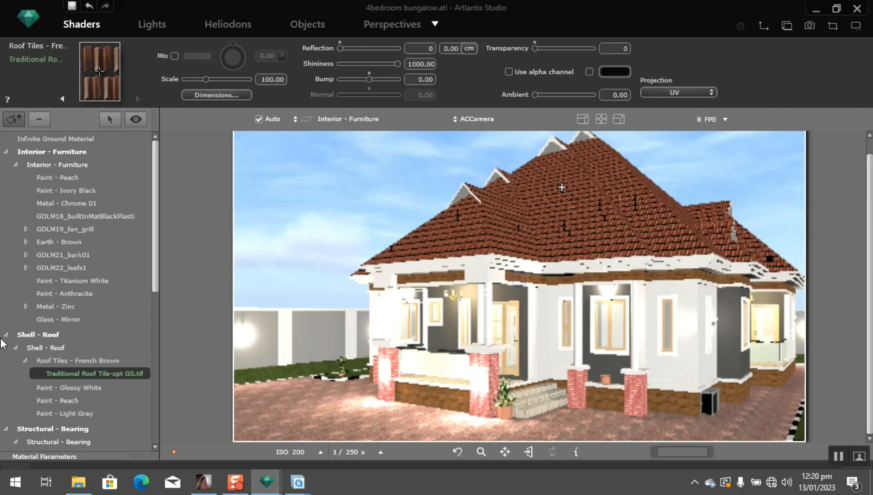
{"action": "right_click", "coordinate": [94, 374]}
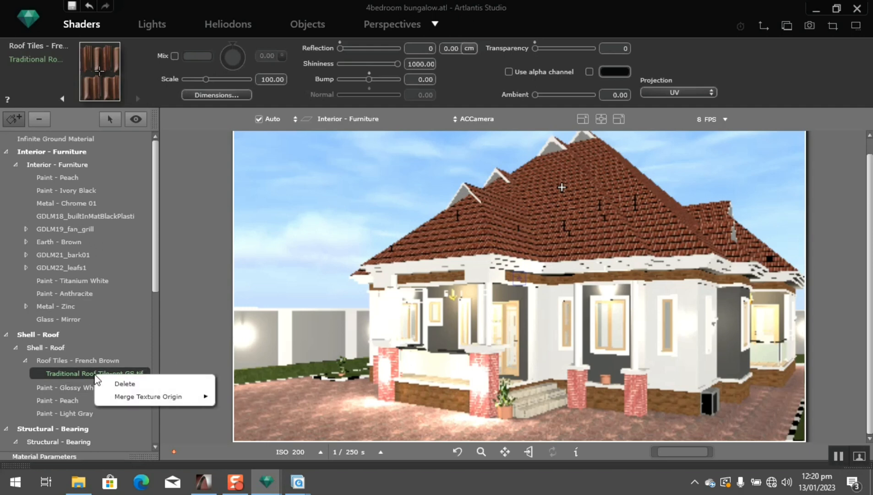
{"action": "left_click", "coordinate": [148, 384]}
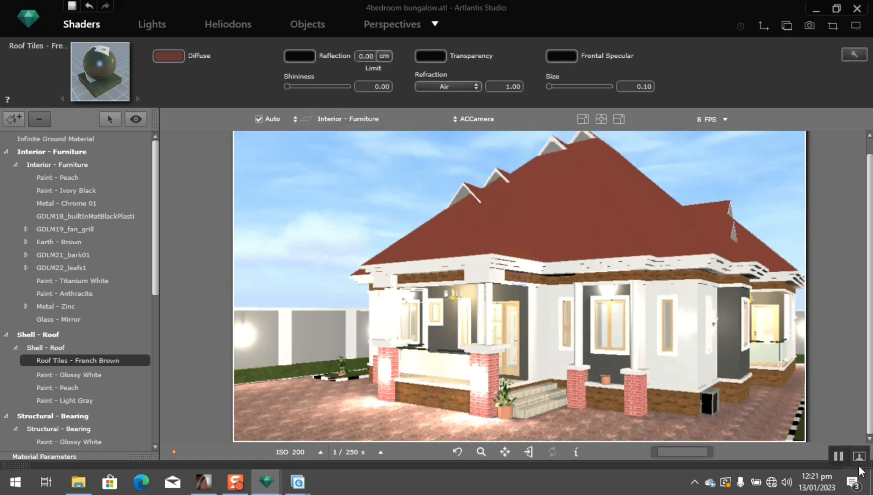
Apply the CoteFleurie 02 roof shader from the catalog to the bungalow's roof and close the catalog.
{"action": "mouse_move", "coordinate": [860, 469]}
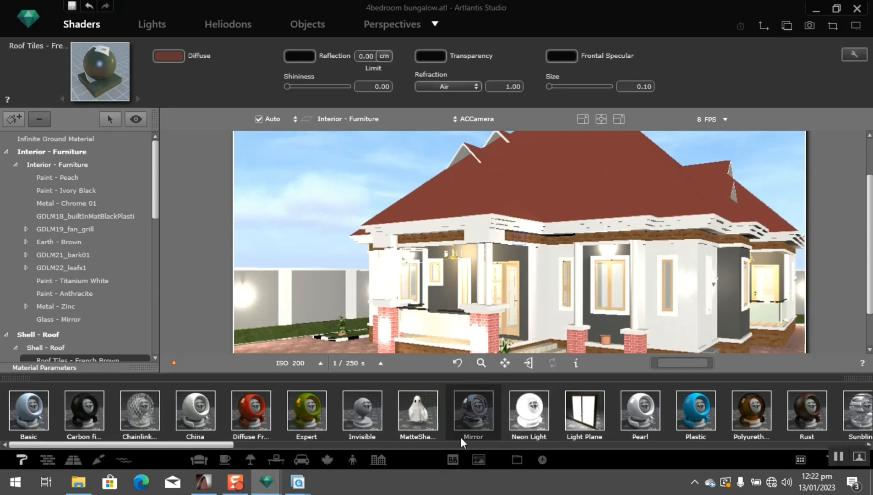
{"action": "left_click", "coordinate": [800, 458]}
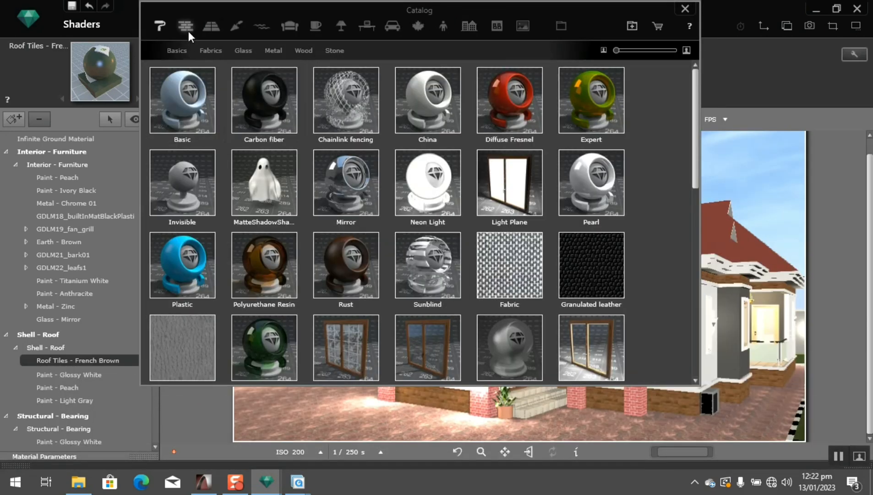
{"action": "scroll", "coordinate": [429, 274], "scroll_direction": "down", "scroll_amount": 5}
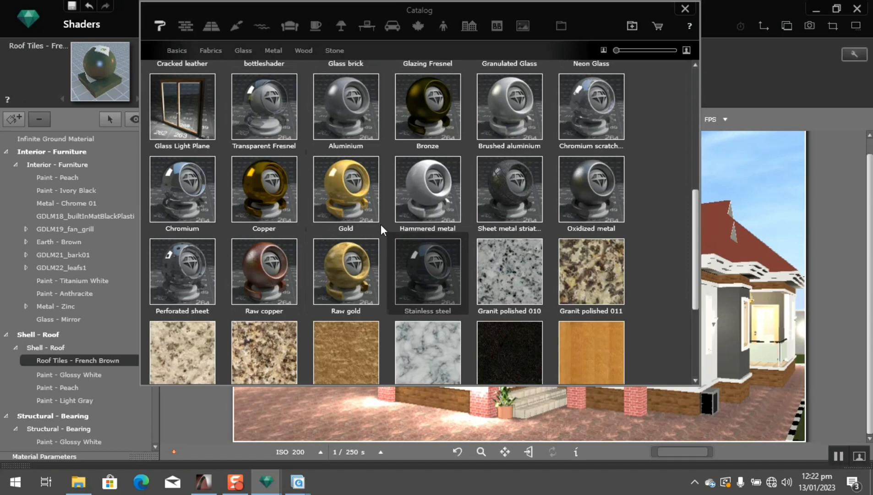
{"action": "left_click", "coordinate": [188, 50]}
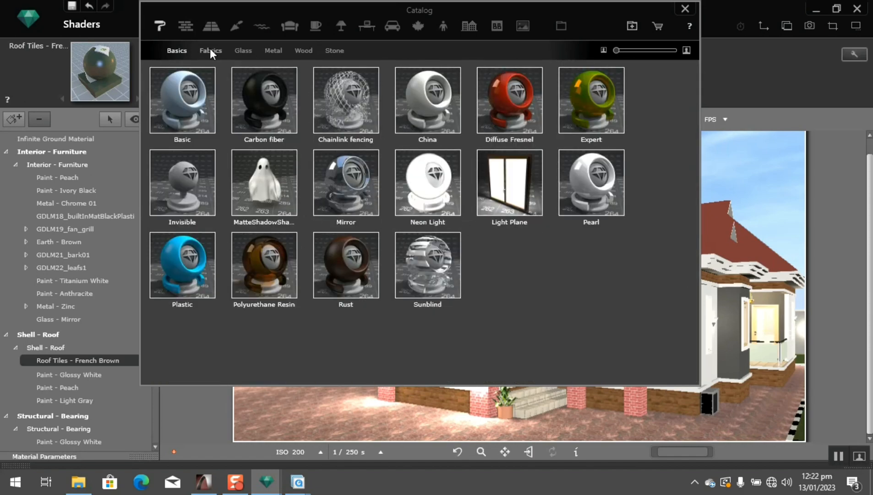
{"action": "left_click", "coordinate": [187, 25]}
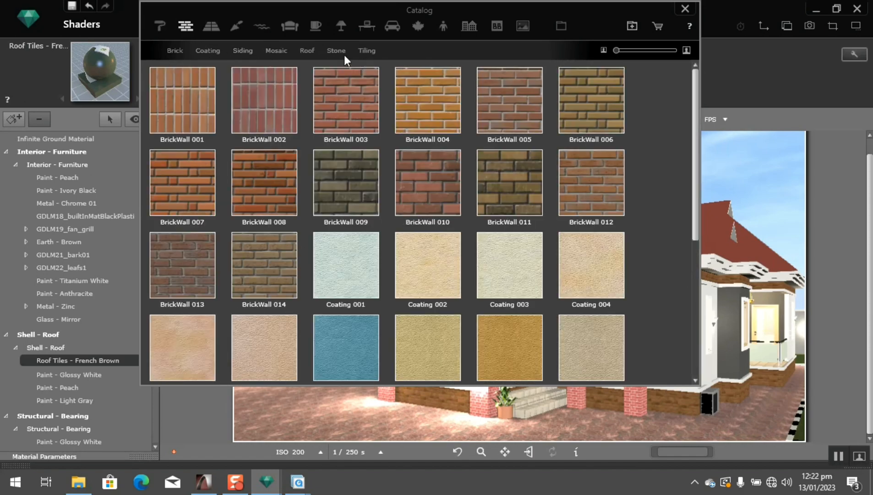
{"action": "left_click", "coordinate": [302, 50]}
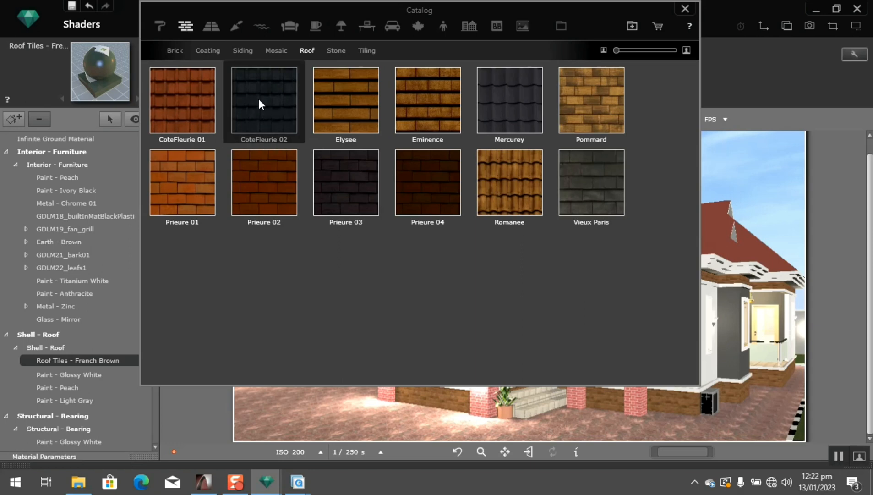
{"action": "left_click_drag", "start_coordinate": [259, 101], "coordinate": [718, 212]}
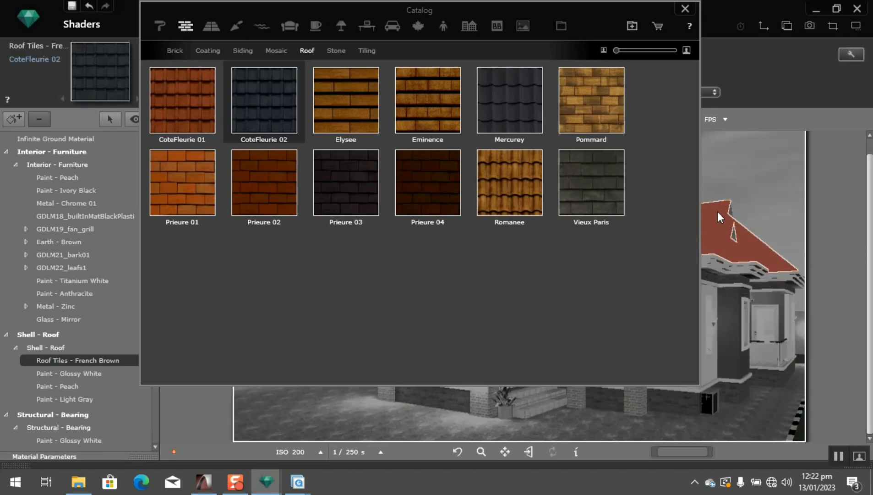
{"action": "left_click", "coordinate": [685, 8]}
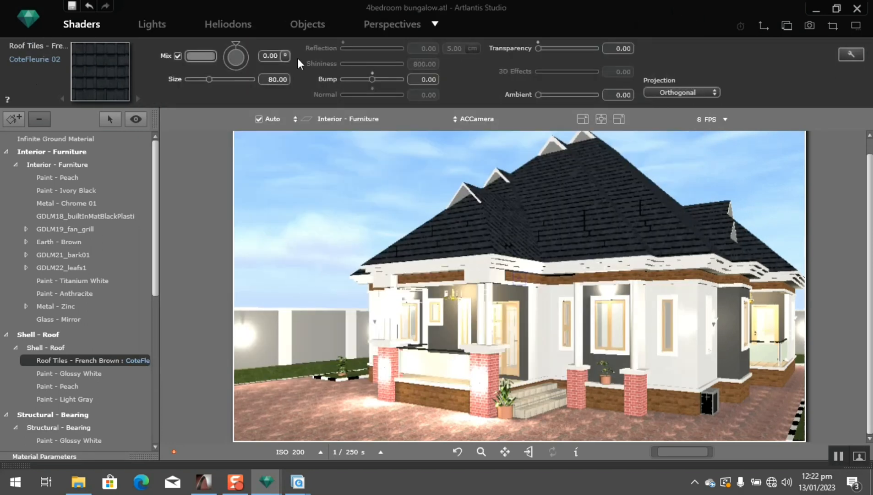
Set the roof material's smoothness to 0 and enlarge its CoteFleurie 02 shader to a size of about 117.
{"action": "left_click", "coordinate": [149, 455]}
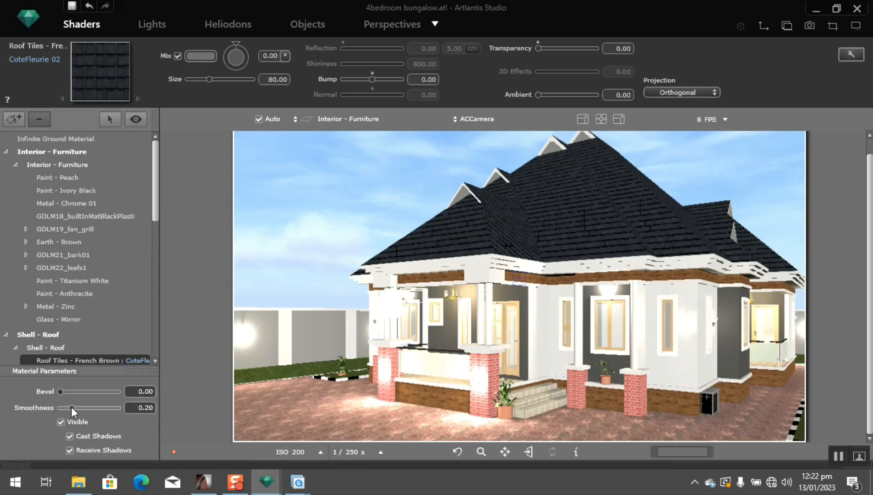
{"action": "left_click_drag", "start_coordinate": [71, 406], "coordinate": [38, 406]}
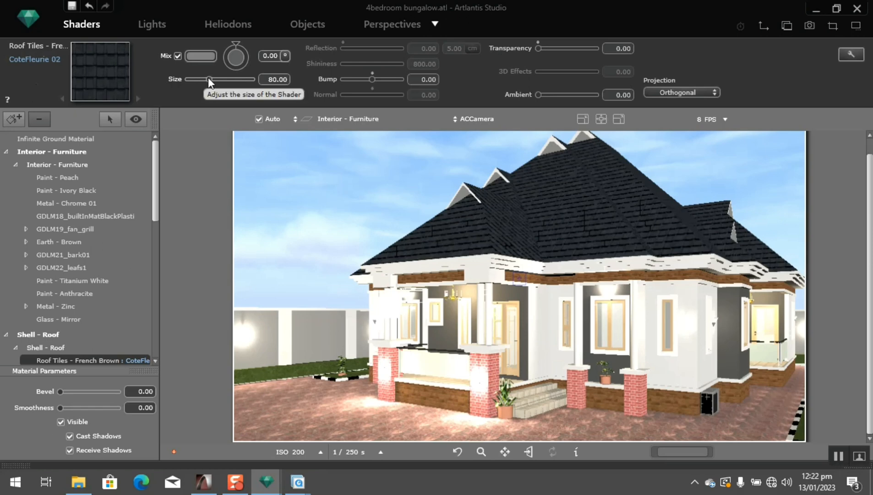
{"action": "left_click_drag", "start_coordinate": [209, 78], "coordinate": [228, 80]}
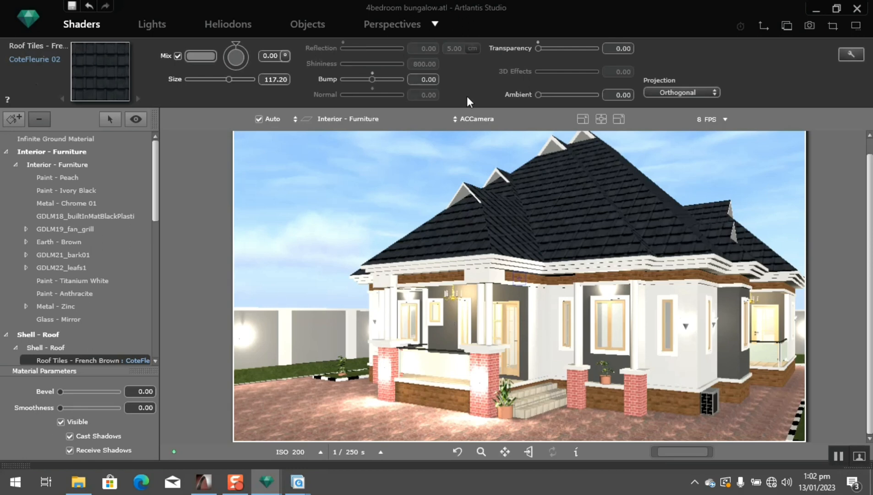
Delete the Brick Brown texture from the Brick - Brown material on the house's base wall.
{"action": "left_click", "coordinate": [609, 397]}
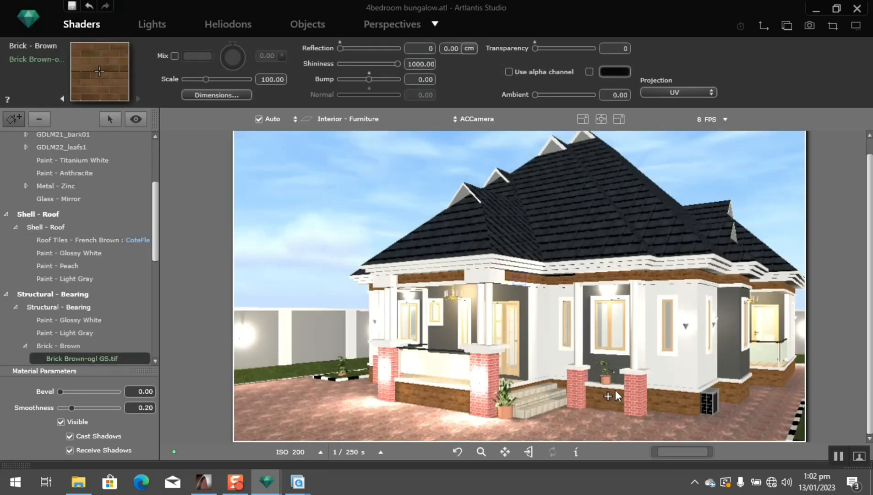
{"action": "right_click", "coordinate": [77, 358]}
{"action": "left_click", "coordinate": [99, 365]}
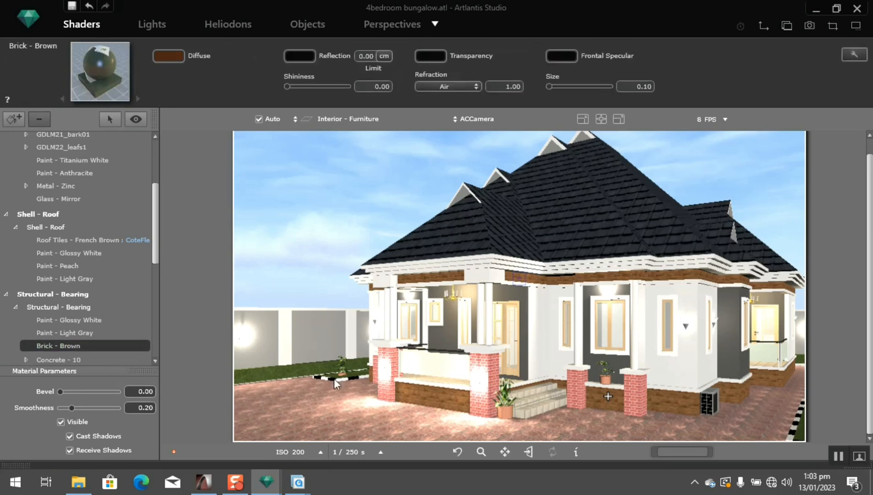
Apply the BrickWall 008 shader from the catalog's brick shaders to the house's base wall and close the catalog.
{"action": "left_click", "coordinate": [865, 469]}
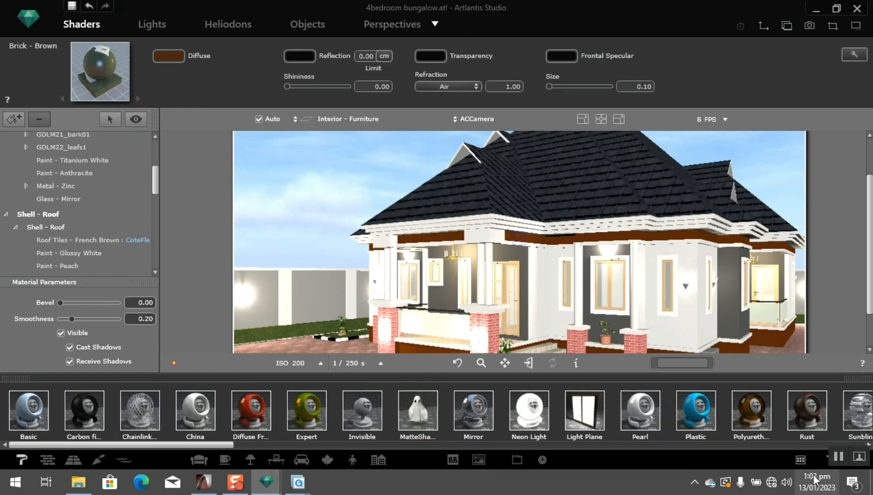
{"action": "left_click", "coordinate": [800, 460]}
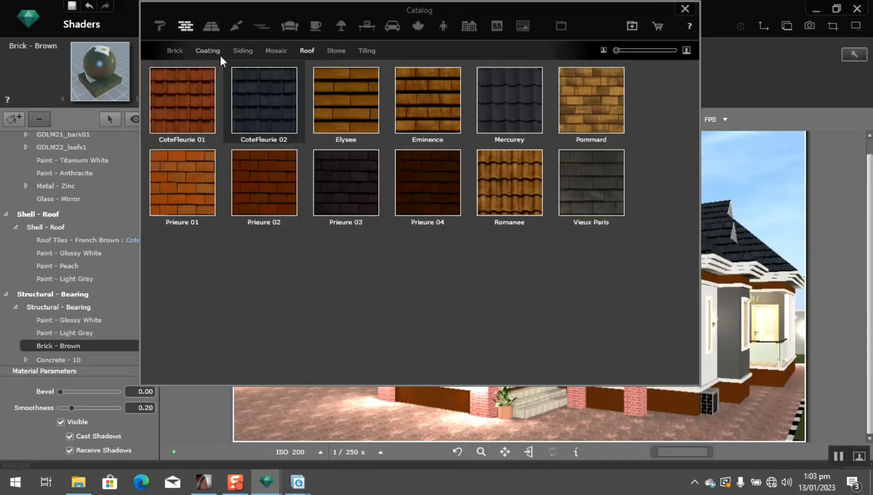
{"action": "left_click", "coordinate": [200, 50]}
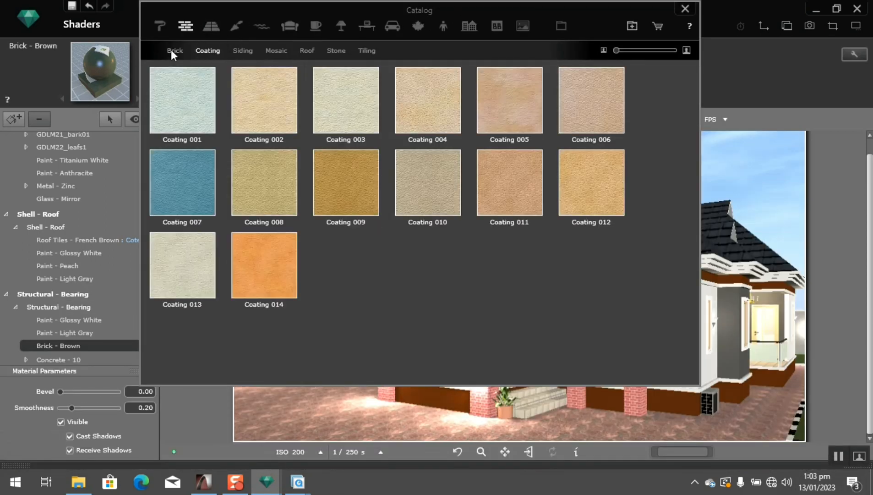
{"action": "left_click", "coordinate": [172, 51]}
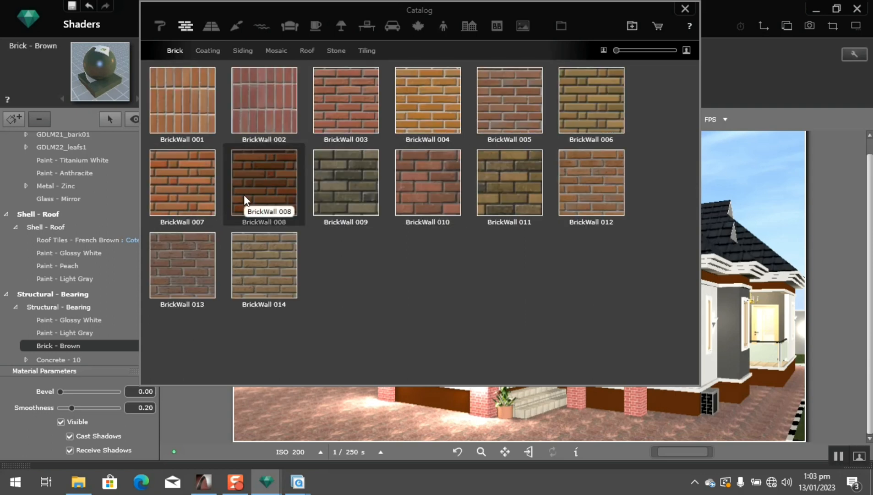
{"action": "mouse_move", "coordinate": [297, 483]}
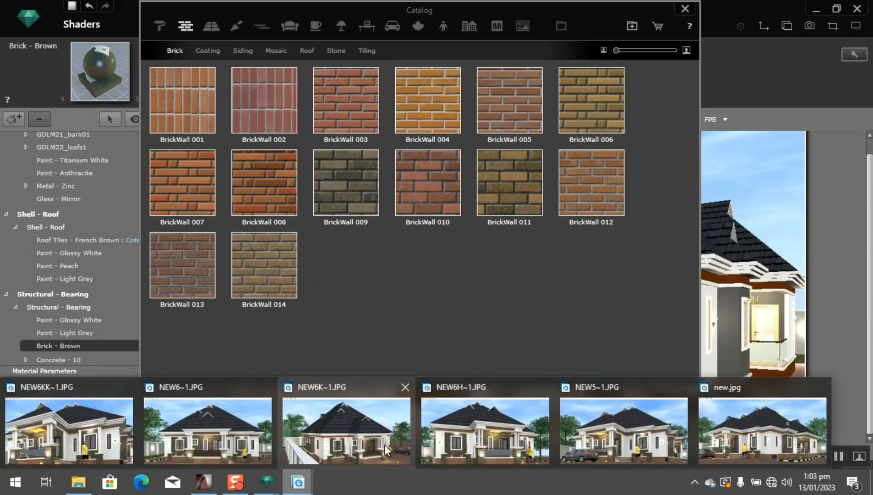
{"action": "mouse_move", "coordinate": [389, 448]}
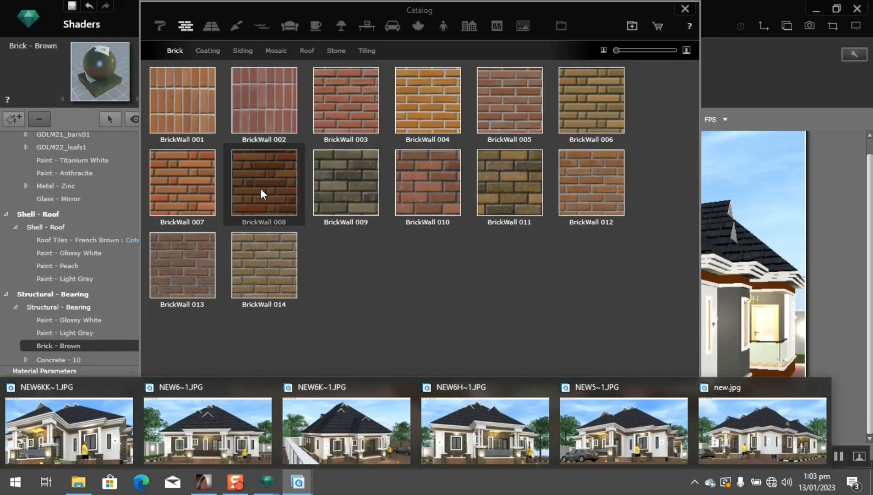
{"action": "left_click_drag", "start_coordinate": [260, 188], "coordinate": [674, 409]}
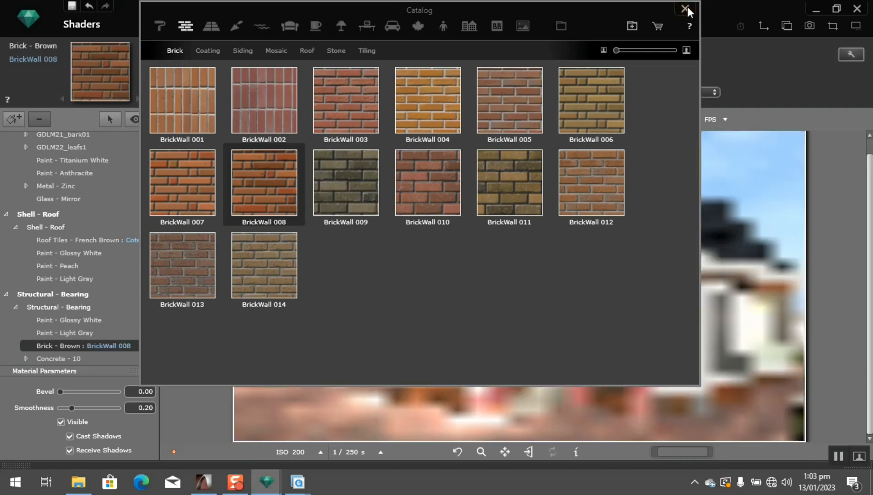
{"action": "left_click", "coordinate": [685, 8]}
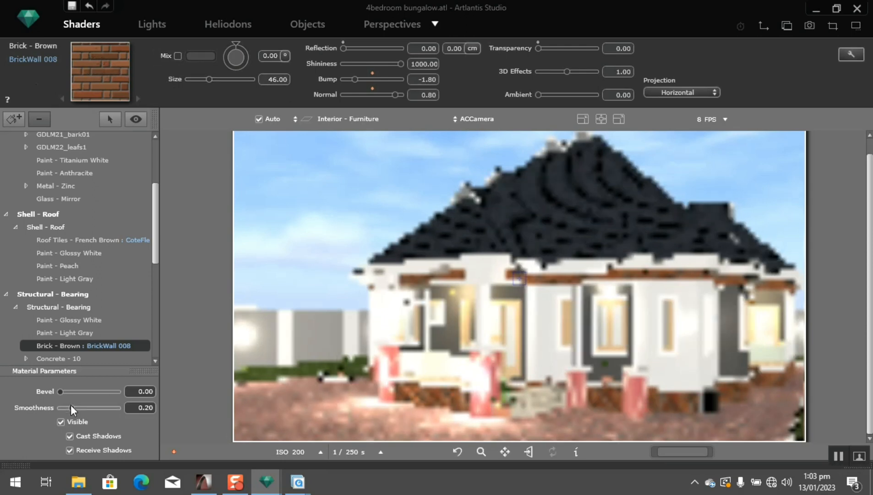
Set the Brick - Brown material's smoothness to 0, enable color mixing and enlarge its BrickWall 008 shader to a size of about 54.
{"action": "left_click_drag", "start_coordinate": [70, 407], "coordinate": [15, 400]}
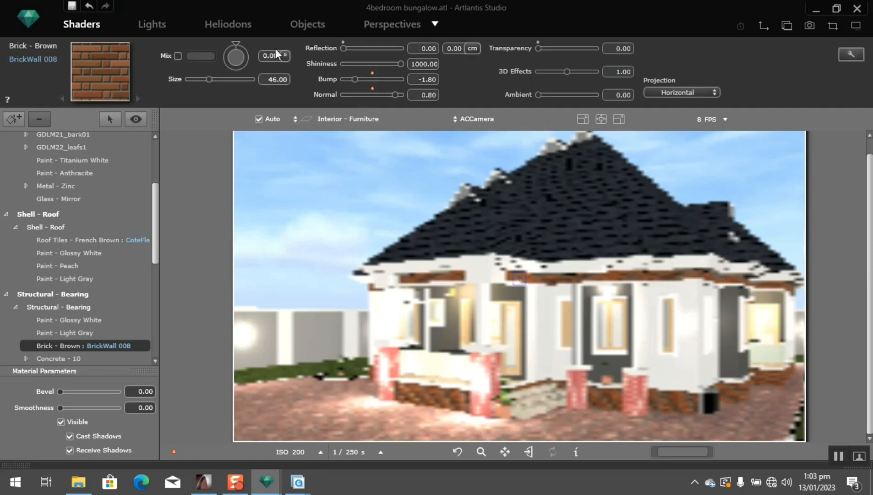
{"action": "left_click", "coordinate": [178, 55]}
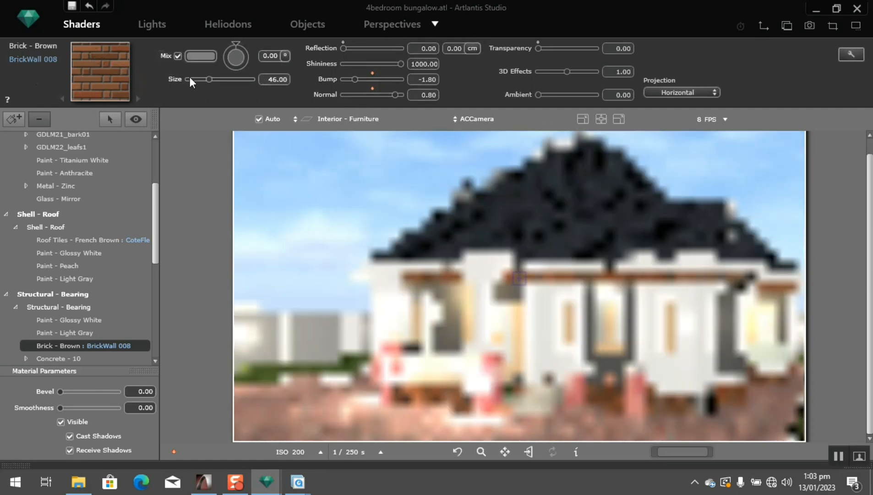
{"action": "left_click_drag", "start_coordinate": [210, 79], "coordinate": [217, 80]}
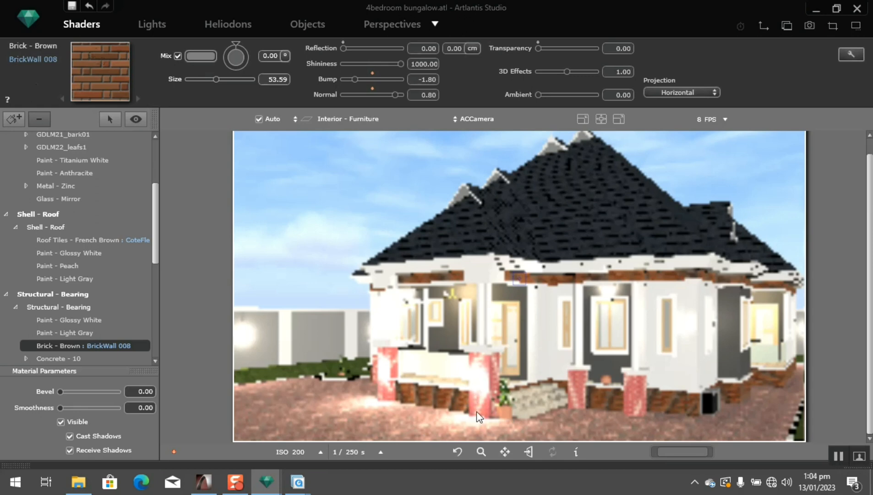
Delete the Brick Flemmish Alpha GS.tif texture from the Brick - Flemish Bond material on the column bases.
{"action": "left_click", "coordinate": [477, 407]}
{"action": "left_click", "coordinate": [477, 408]}
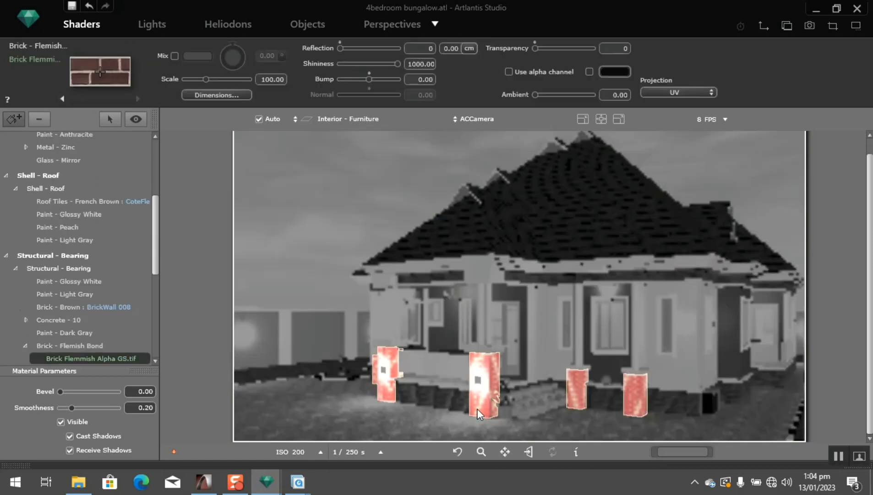
{"action": "right_click", "coordinate": [113, 358]}
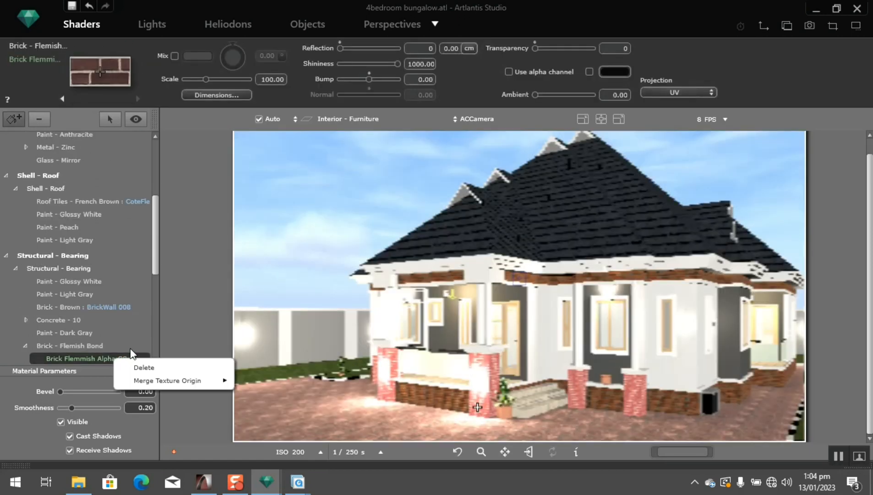
{"action": "left_click", "coordinate": [145, 368]}
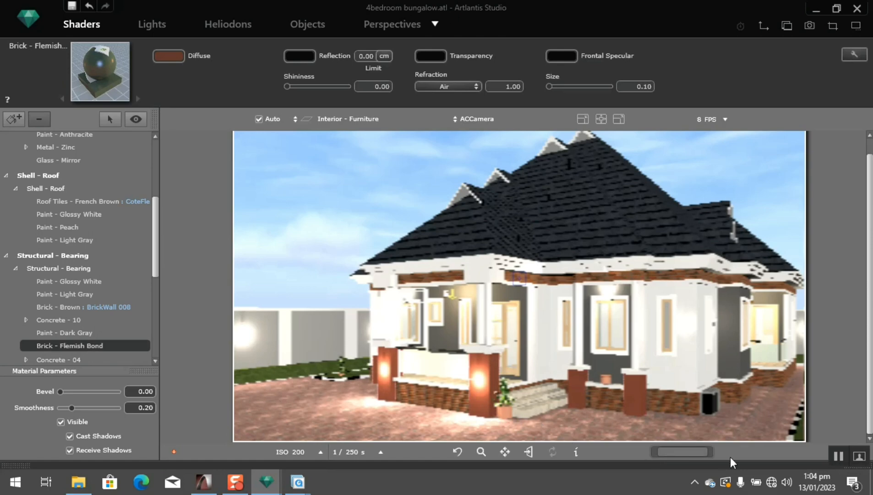
Apply the BrickWall 011 shader from the catalog to the column bases and close the catalog.
{"action": "left_click", "coordinate": [859, 456]}
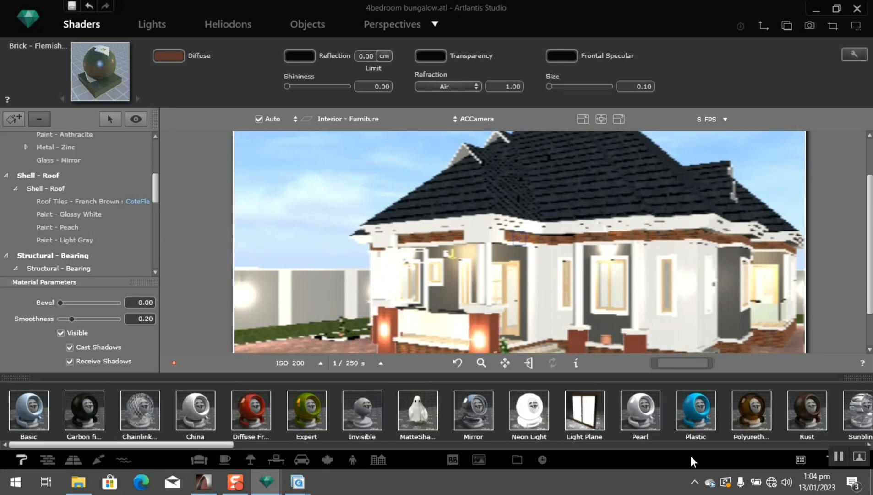
{"action": "left_click", "coordinate": [799, 459]}
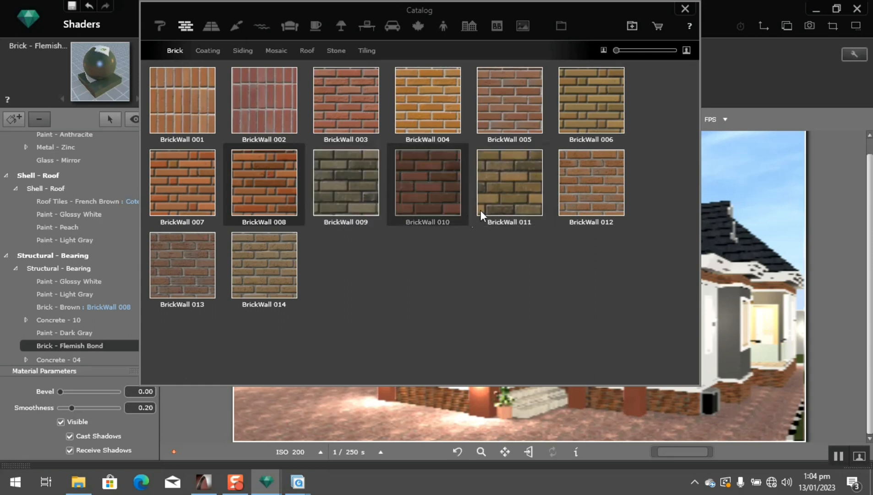
{"action": "left_click_drag", "start_coordinate": [508, 188], "coordinate": [478, 403]}
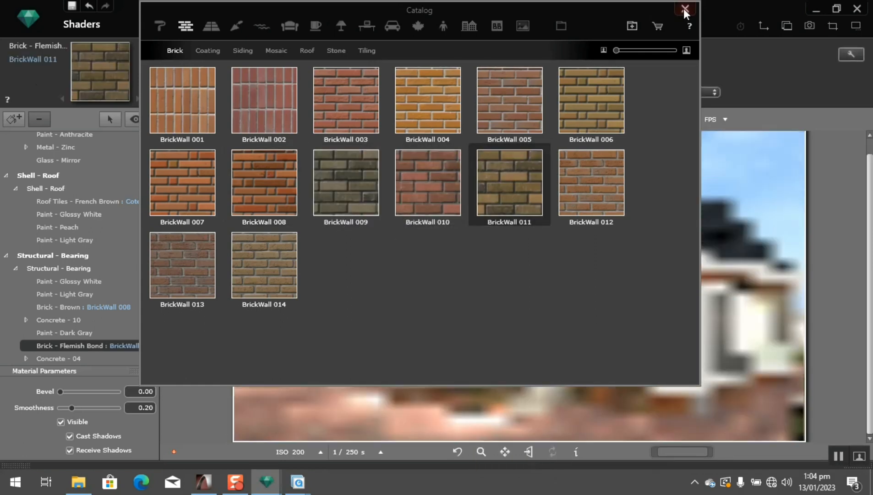
{"action": "left_click", "coordinate": [685, 8]}
Enlarge the column bases' BrickWall 011 shader to a size of about 54, enable color mixing and set the smoothness to 0.
{"action": "left_click_drag", "start_coordinate": [210, 78], "coordinate": [217, 80]}
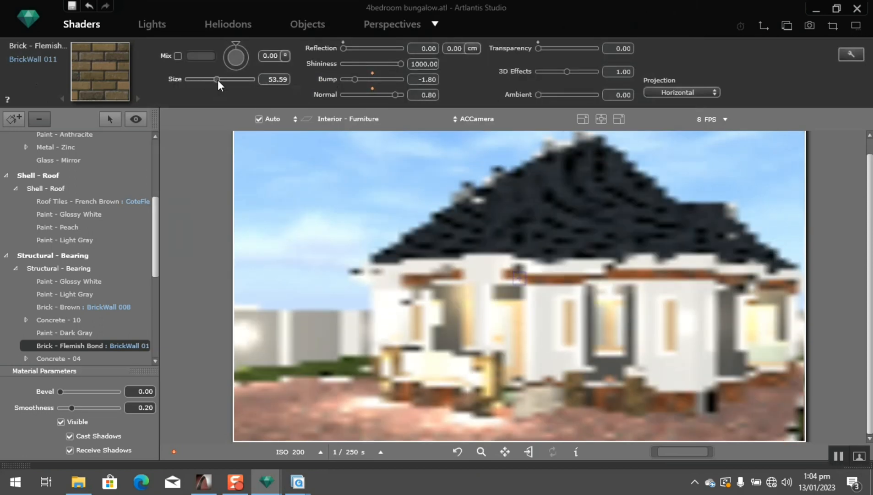
{"action": "left_click", "coordinate": [178, 56]}
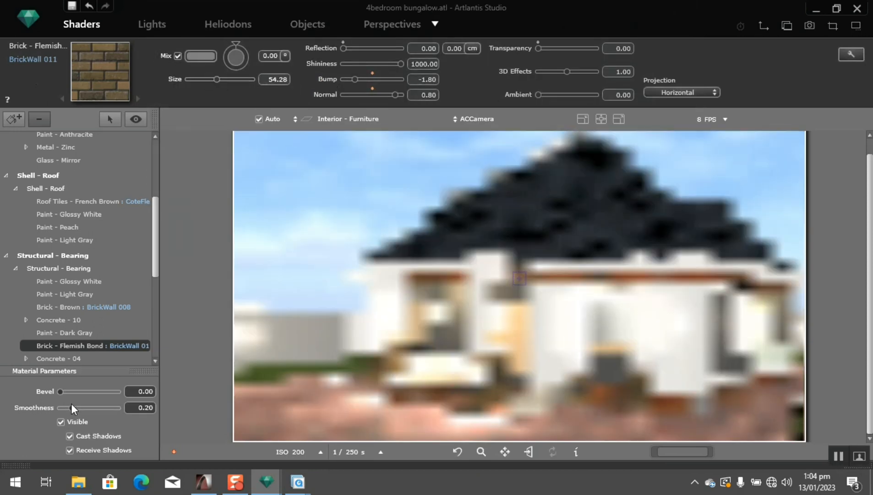
{"action": "left_click_drag", "start_coordinate": [72, 405], "coordinate": [31, 404]}
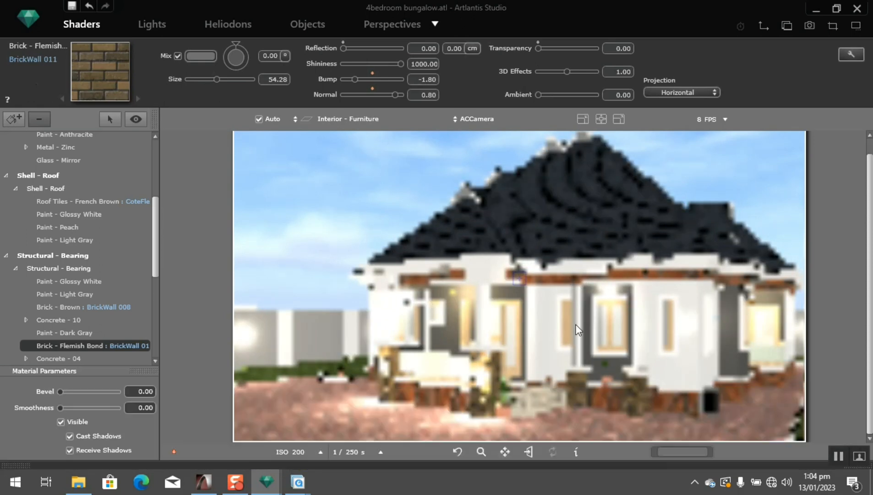
Examine the wall and column finishes in the reference render NEW6H~1.JPG, and return to the 4bedroom bungalow.atl project in Artlantis.
{"action": "mouse_move", "coordinate": [294, 487]}
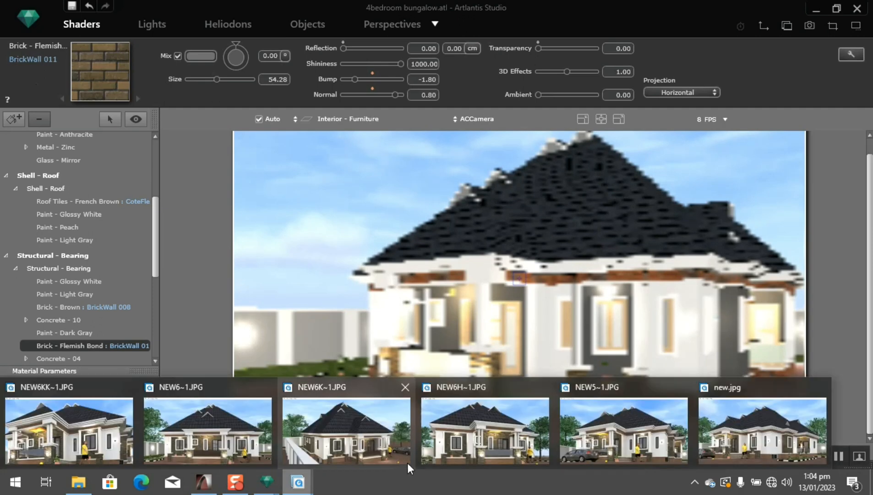
{"action": "left_click", "coordinate": [476, 443]}
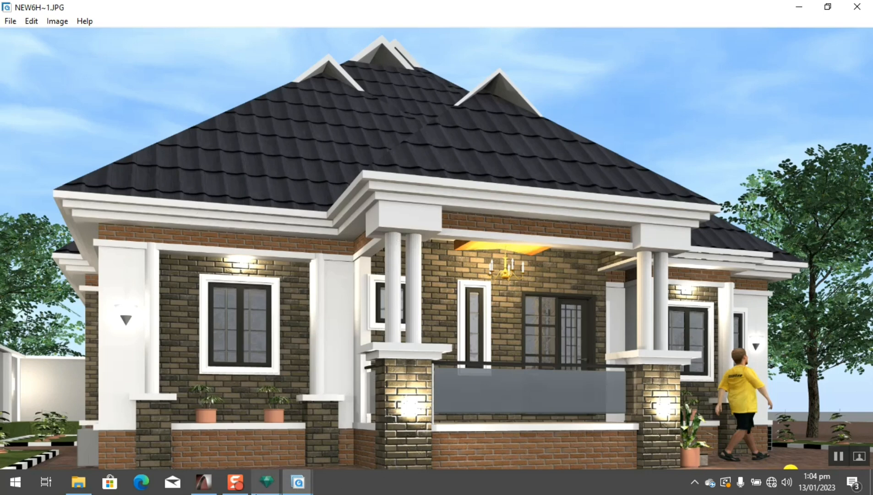
{"action": "left_click", "coordinate": [266, 481]}
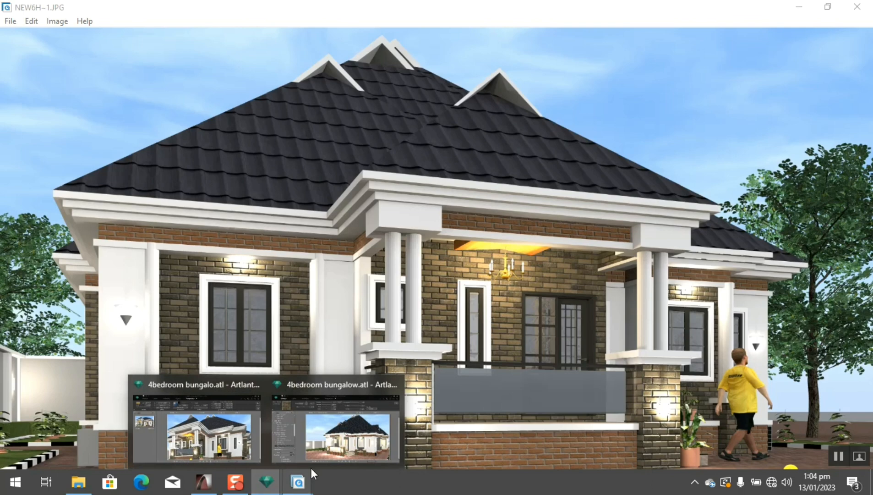
{"action": "left_click", "coordinate": [345, 442]}
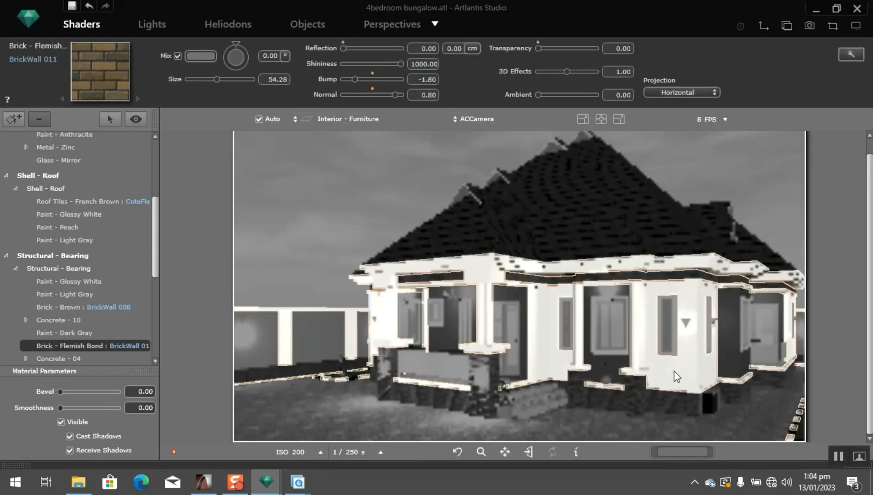
Set the red value of the diffuse color to 207 for the outer walls' Paint - Glossy White material.
{"action": "left_click", "coordinate": [674, 371]}
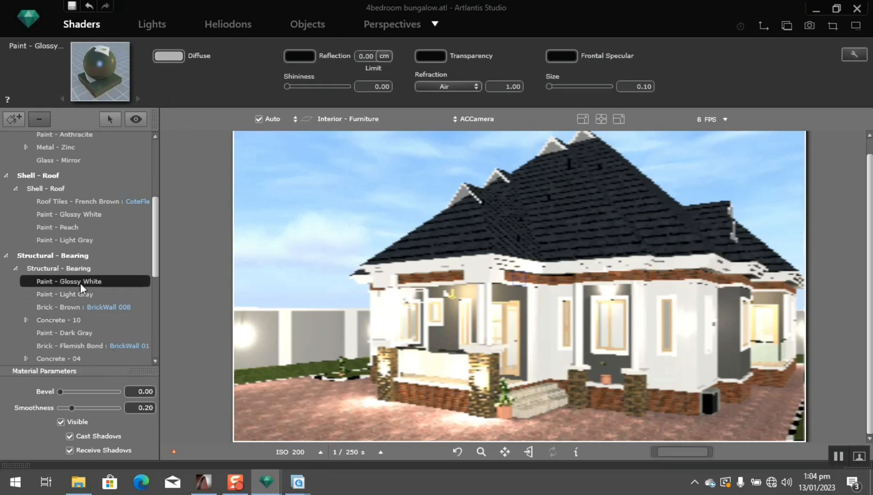
{"action": "left_click", "coordinate": [168, 55]}
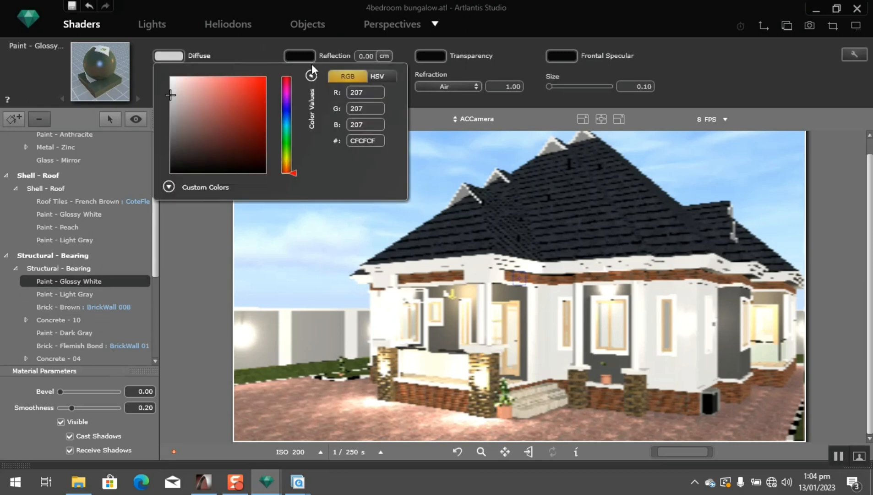
{"action": "double_click", "coordinate": [374, 94]}
{"action": "type", "text": "207"}
{"action": "left_click", "coordinate": [221, 25]}
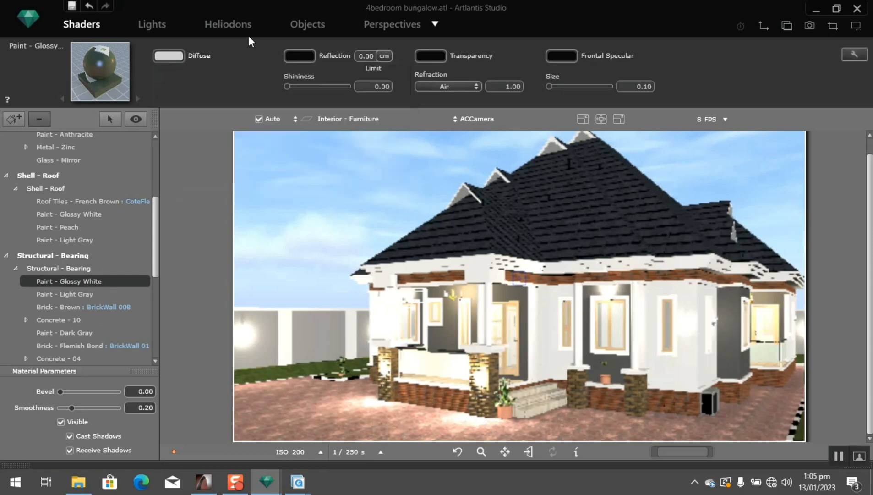
Set the Paint - Glossy White material's shininess to 1000 and its smoothness to 0.
{"action": "left_click_drag", "start_coordinate": [288, 87], "coordinate": [386, 98]}
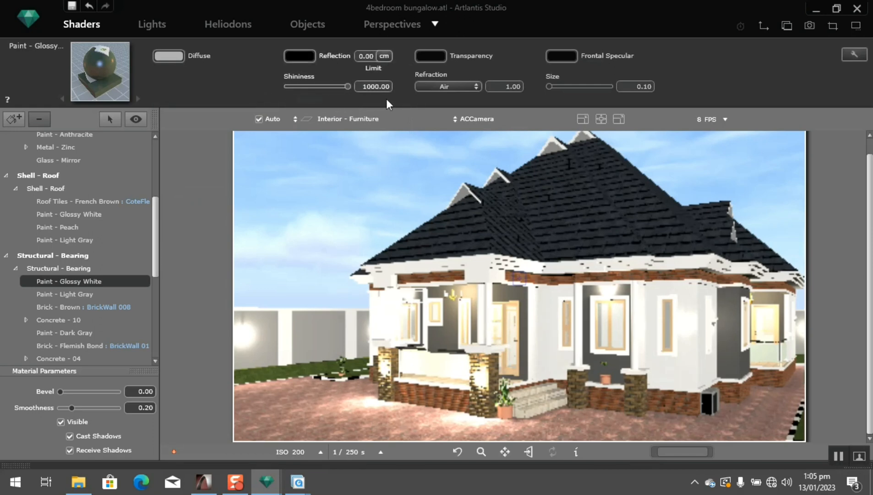
{"action": "left_click_drag", "start_coordinate": [71, 409], "coordinate": [38, 410]}
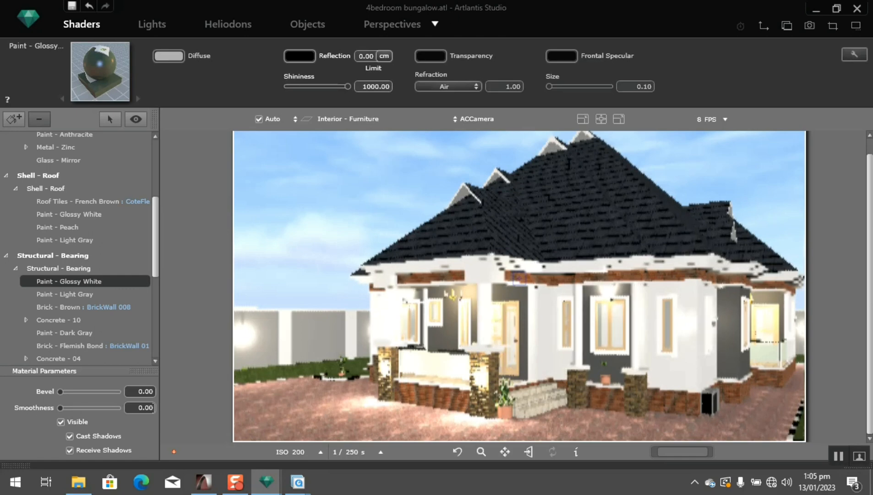
{"action": "left_click", "coordinate": [674, 369]}
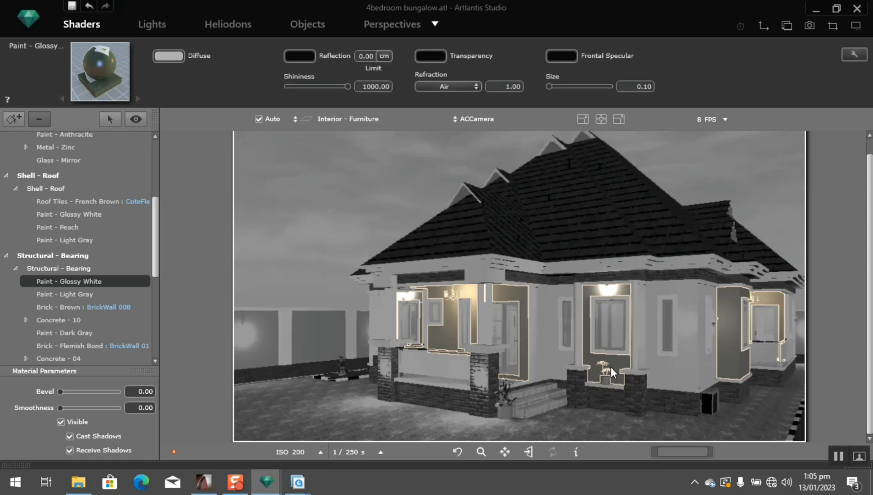
Apply the BrickWall 011 shader from the catalog to the recessed walls' Paint - Dark Gray material and close the catalog.
{"action": "left_click", "coordinate": [610, 366]}
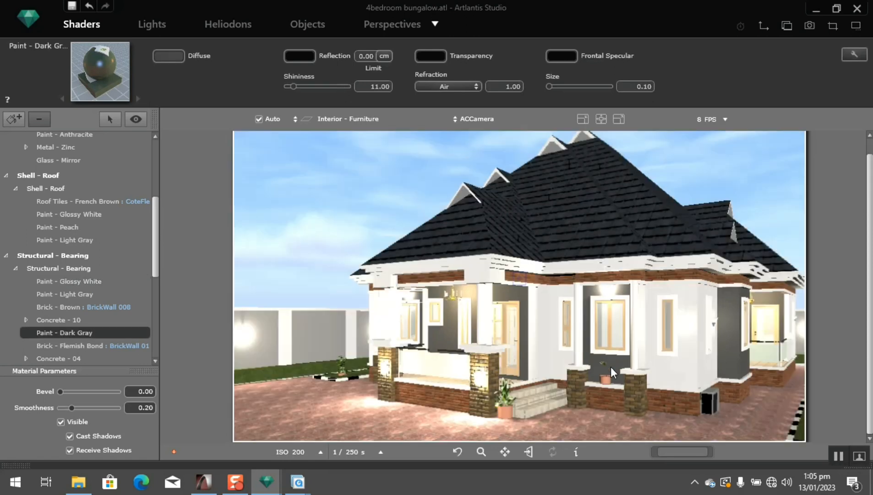
{"action": "right_click", "coordinate": [78, 334]}
{"action": "left_click", "coordinate": [68, 332]}
{"action": "left_click", "coordinate": [850, 468]}
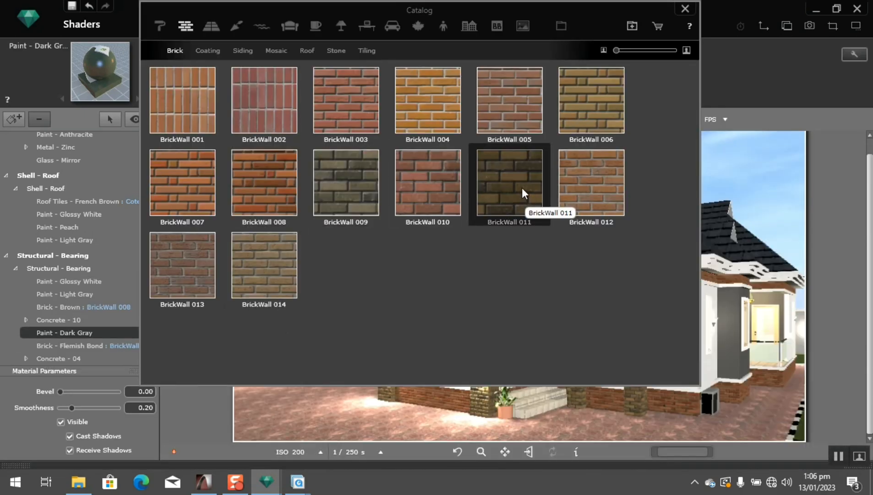
{"action": "left_click_drag", "start_coordinate": [522, 190], "coordinate": [730, 357]}
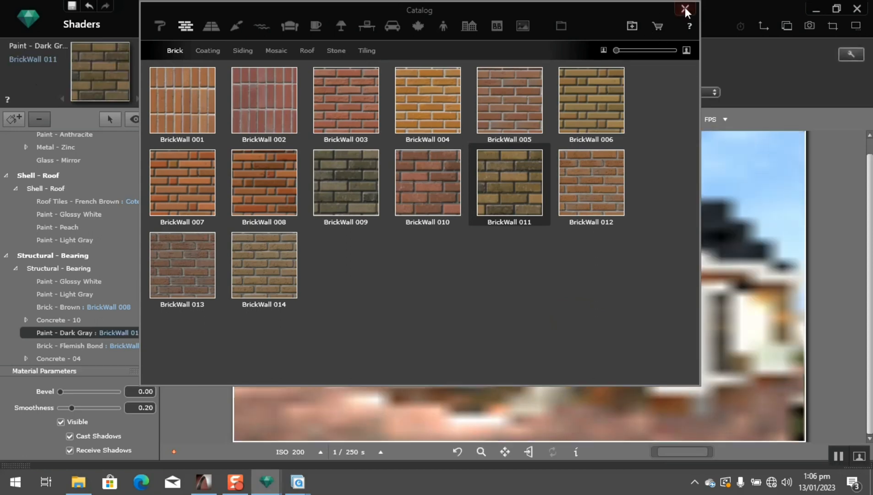
{"action": "left_click", "coordinate": [685, 8]}
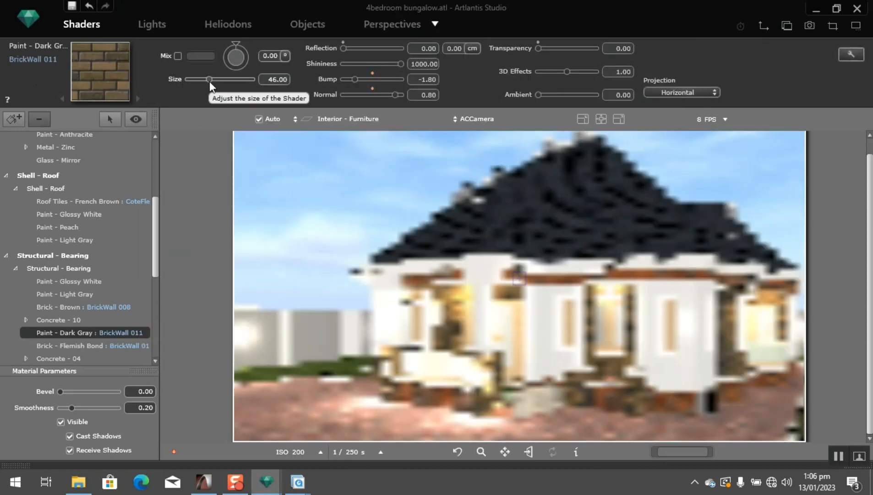
Set the BrickWall 011 shader's size to 52.90, enable its Mix color and set the material's smoothness to 0.
{"action": "left_click_drag", "start_coordinate": [209, 80], "coordinate": [216, 81]}
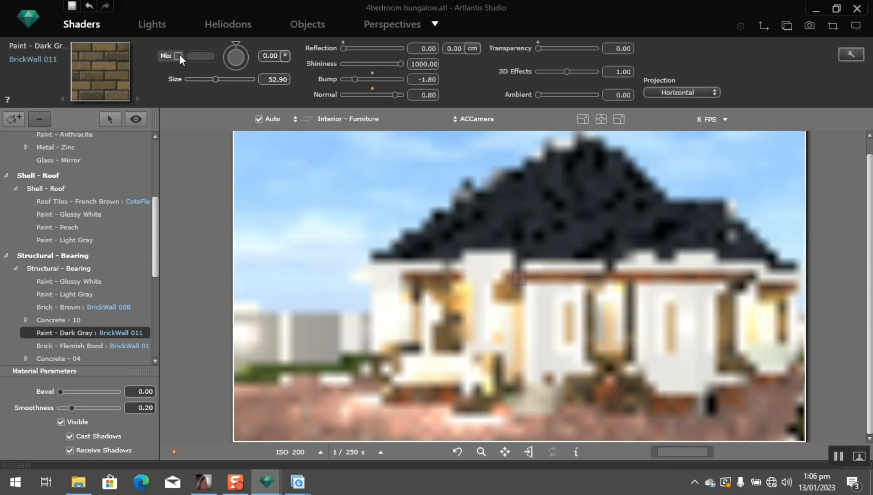
{"action": "left_click", "coordinate": [178, 55]}
{"action": "left_click_drag", "start_coordinate": [72, 407], "coordinate": [49, 406]}
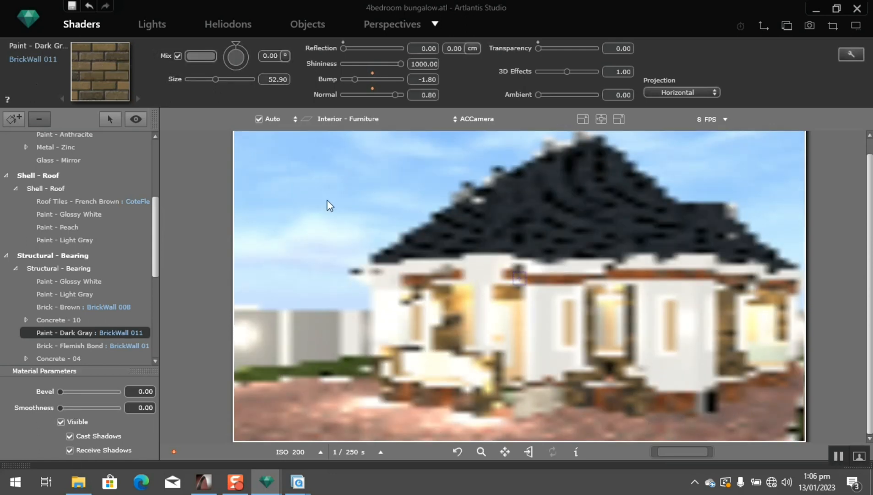
Examine the brick and window finishes in the reference render NEW5~1.JPG, and return to the 4bedroom bungalow.atl project in Artlantis.
{"action": "mouse_move", "coordinate": [309, 485]}
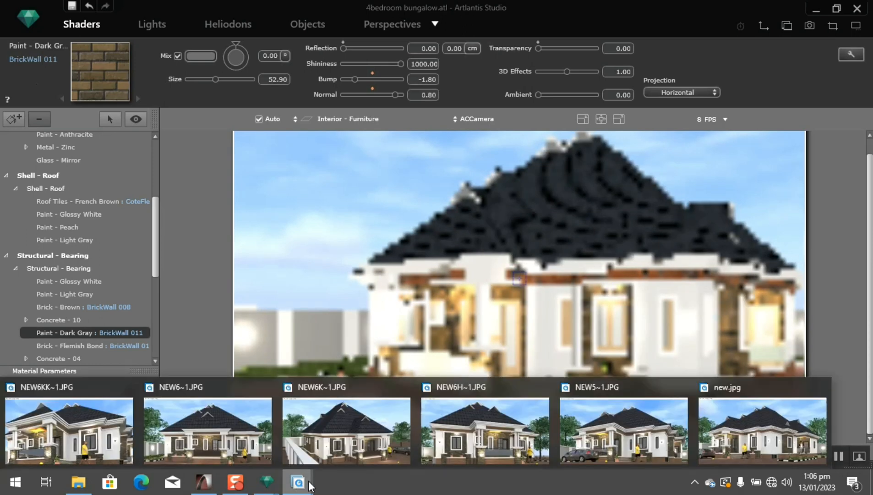
{"action": "left_click", "coordinate": [632, 440]}
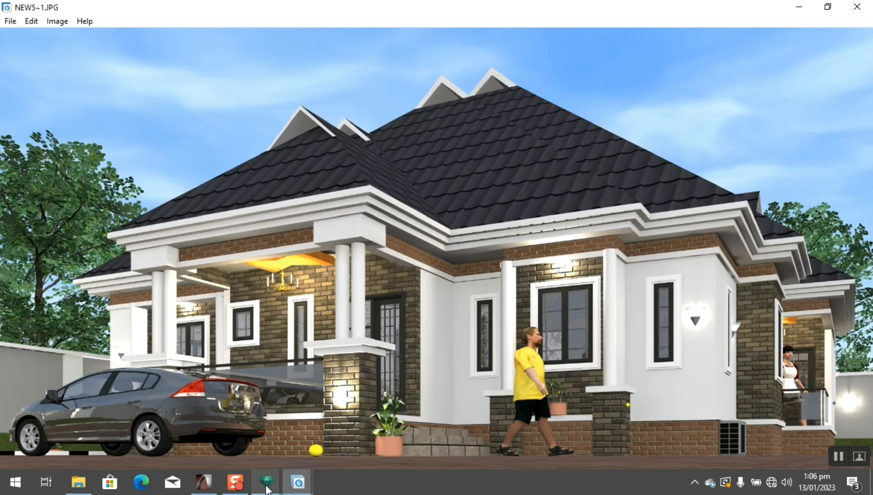
{"action": "mouse_move", "coordinate": [267, 488]}
{"action": "left_click", "coordinate": [342, 444]}
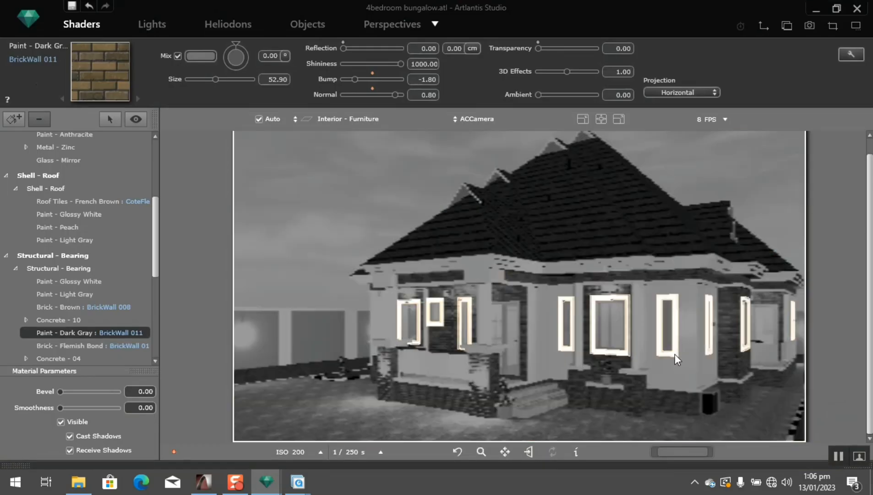
Set the window surrounds' Paint - Titanium White material to a shininess of about 405 and a smoothness of 0.
{"action": "left_click", "coordinate": [675, 353]}
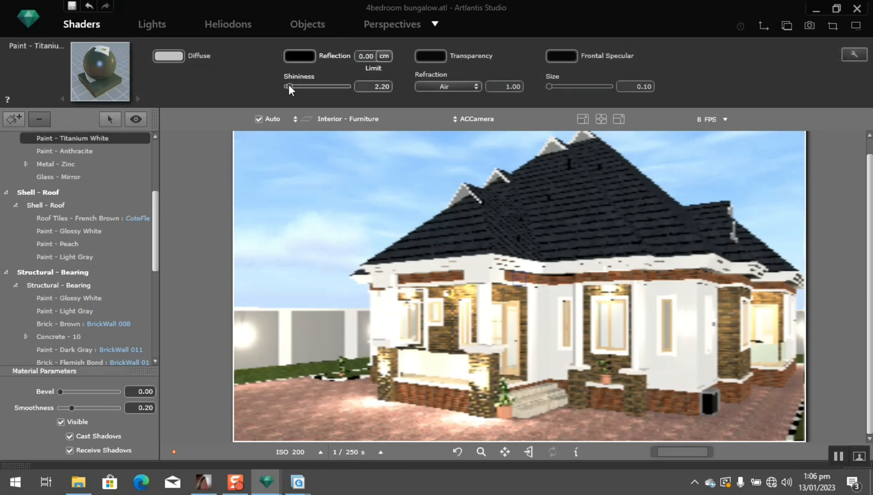
{"action": "left_click_drag", "start_coordinate": [289, 85], "coordinate": [324, 86]}
{"action": "left_click_drag", "start_coordinate": [51, 406], "coordinate": [26, 406]}
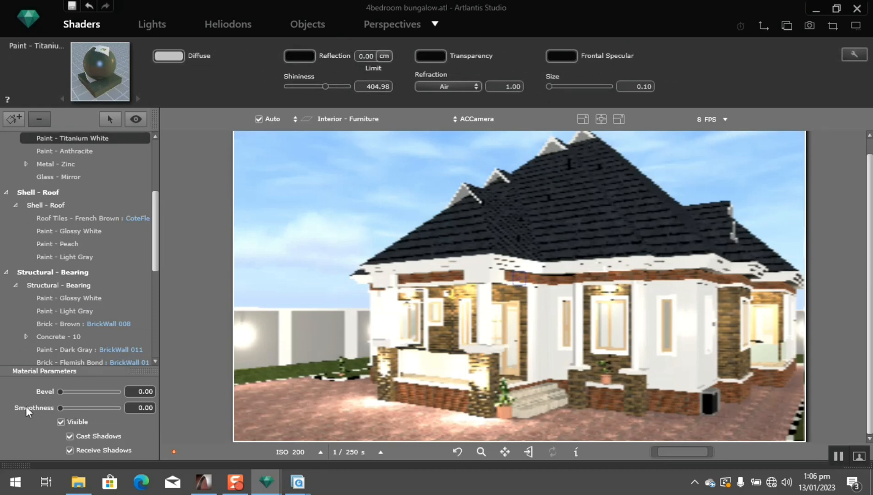
Set the Paint - Titanium White material's diffuse color to RGB 041, 041, 041.
{"action": "left_click", "coordinate": [176, 56]}
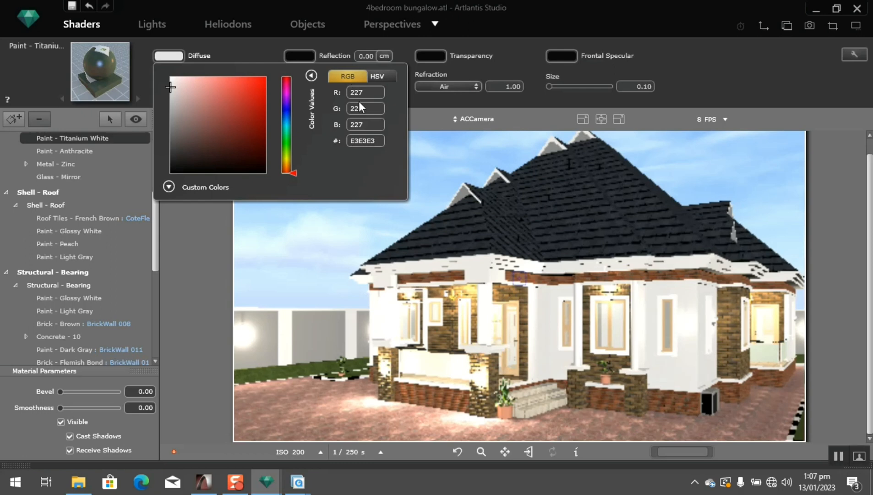
{"action": "double_click", "coordinate": [376, 92]}
{"action": "type", "text": "041"}
{"action": "double_click", "coordinate": [367, 108]}
{"action": "type", "text": "041"}
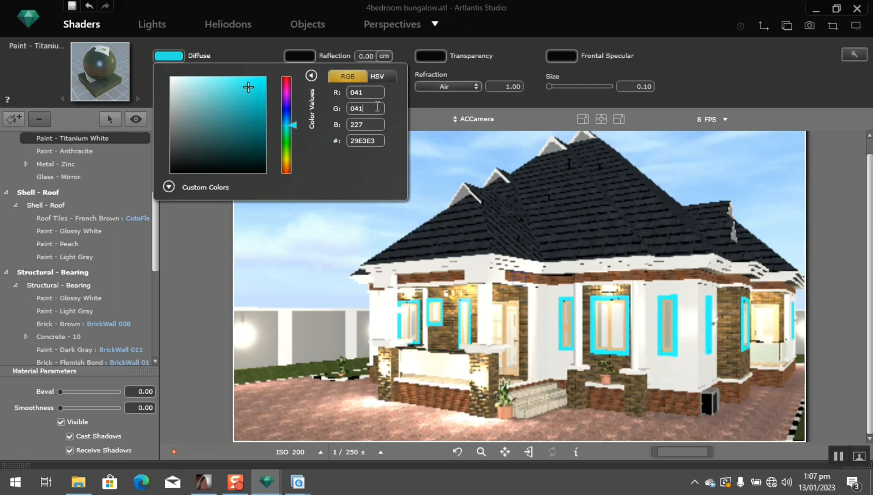
{"action": "double_click", "coordinate": [368, 124]}
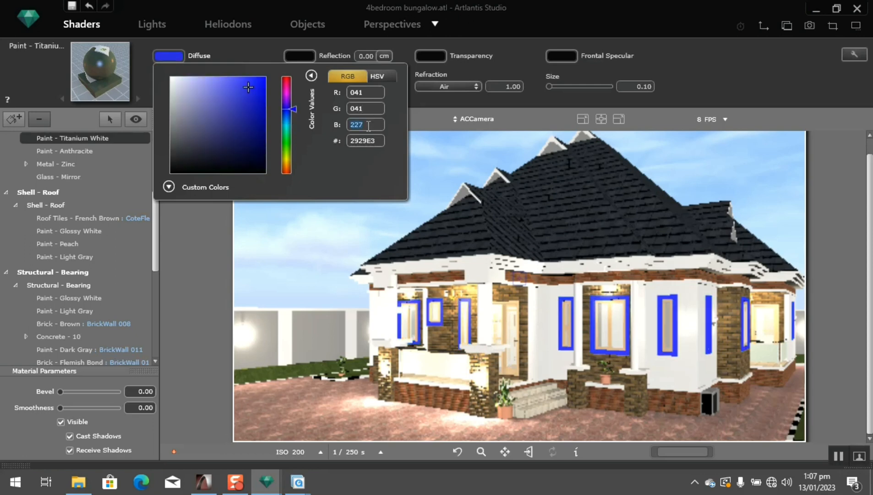
{"action": "type", "text": "041"}
Darken the window surrounds' Paint - Titanium White diffuse color to RGB 037, 037, 037.
{"action": "double_click", "coordinate": [362, 91]}
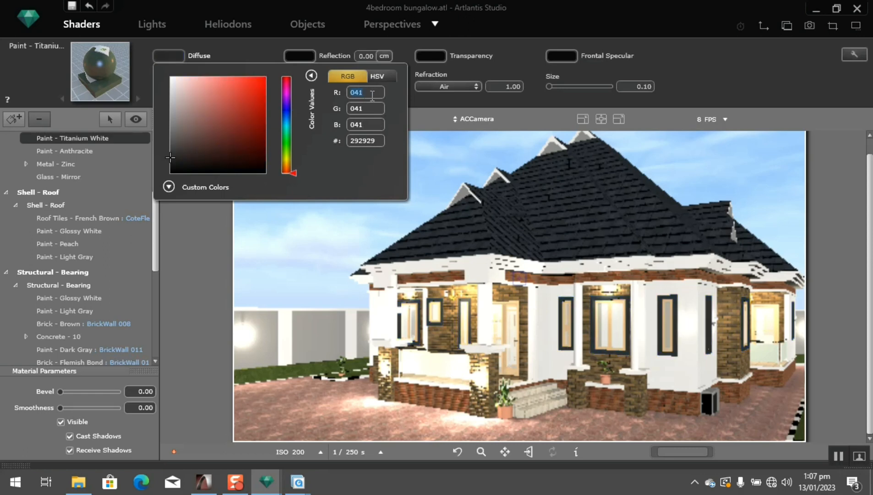
{"action": "double_click", "coordinate": [373, 107]}
{"action": "double_click", "coordinate": [374, 124]}
{"action": "double_click", "coordinate": [366, 91]}
{"action": "type", "text": "037"}
{"action": "double_click", "coordinate": [366, 108]}
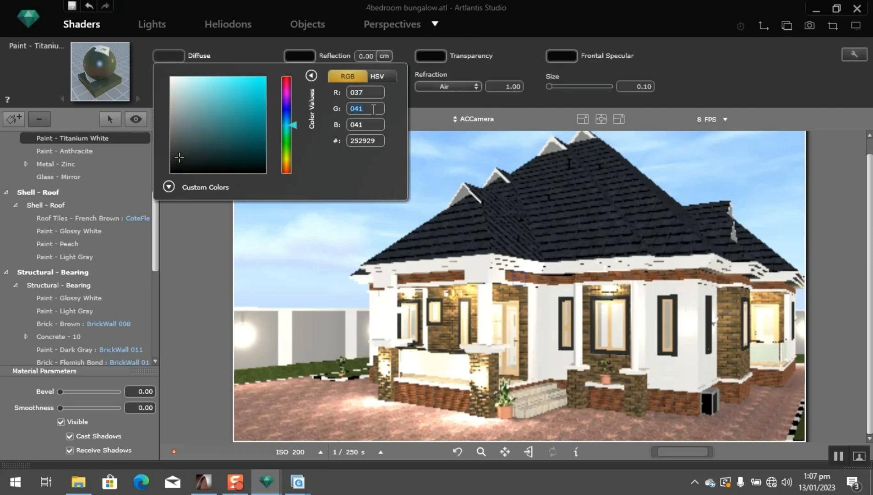
{"action": "type", "text": "037"}
{"action": "double_click", "coordinate": [369, 125]}
{"action": "type", "text": "03"}
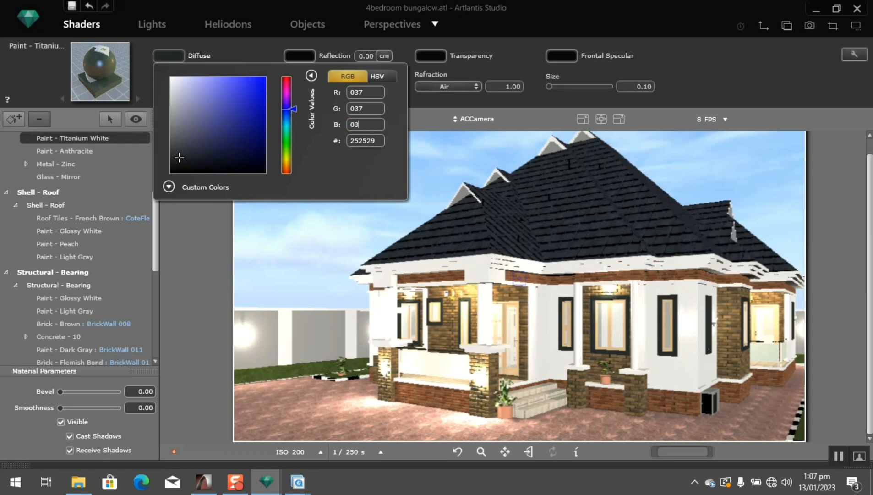
{"action": "type", "text": "7"}
{"action": "key", "text": "Return"}
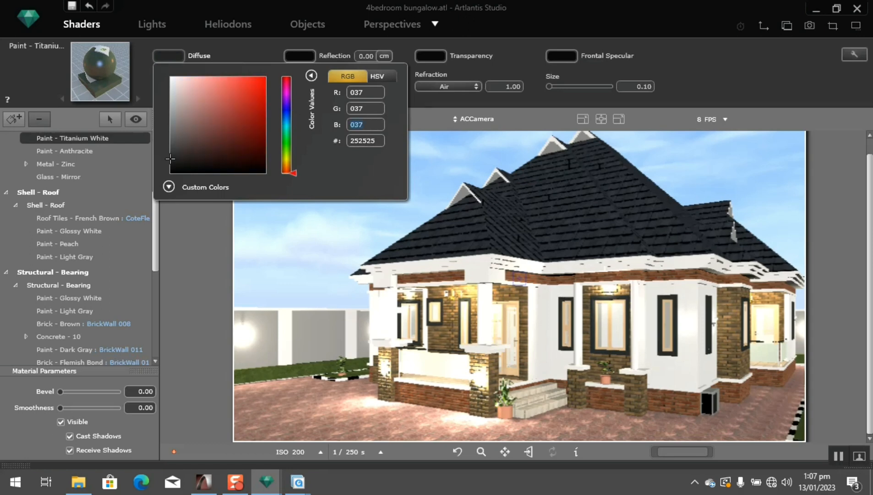
Set the window surrounds' Paint - Titanium White diffuse color to light gray, RGB 207, 207, 207.
{"action": "double_click", "coordinate": [369, 93]}
{"action": "type", "text": "207"}
{"action": "key", "text": "Return"}
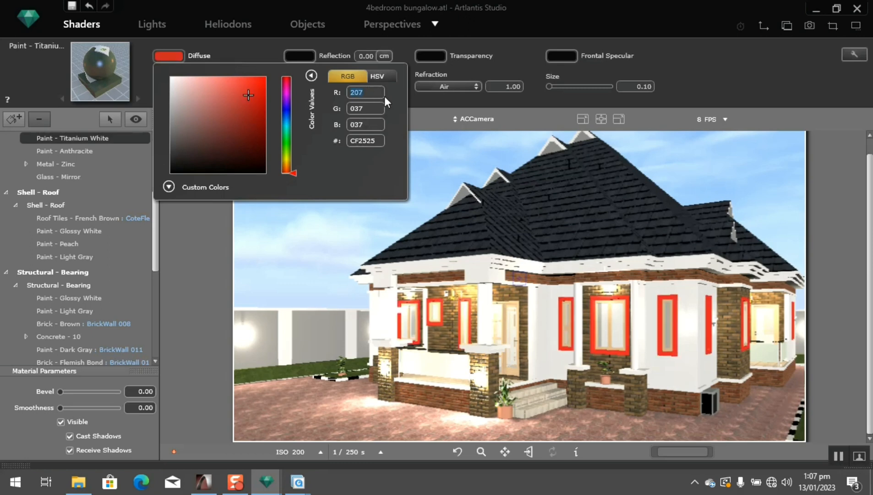
{"action": "double_click", "coordinate": [373, 106]}
{"action": "type", "text": "207"}
{"action": "key", "text": "Return"}
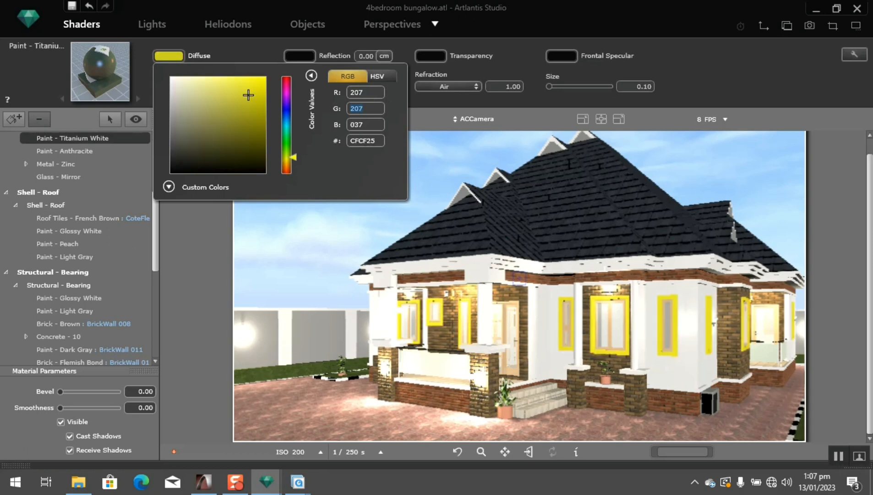
{"action": "double_click", "coordinate": [374, 126]}
{"action": "type", "text": "207"}
{"action": "key", "text": "Return"}
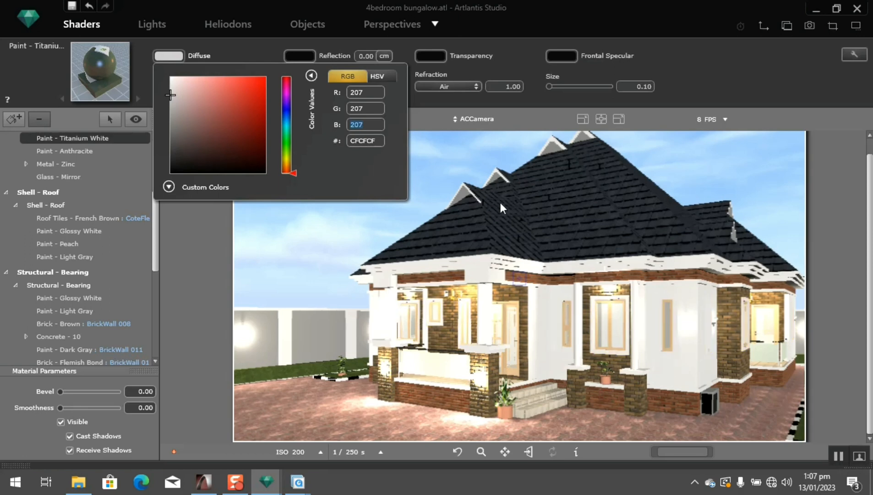
{"action": "left_click", "coordinate": [583, 91]}
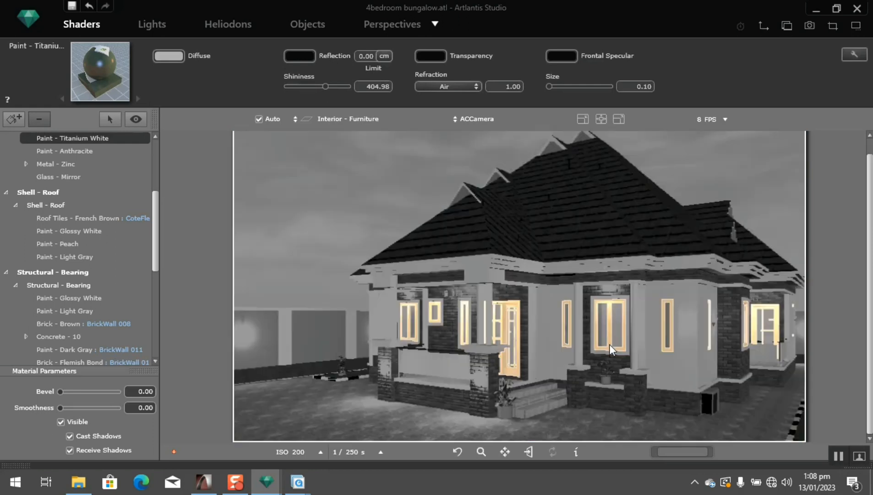
Delete the Pine Grain 01-opt GS.tif texture from the window and door frames' Wood - Pine Grained Horizontal material.
{"action": "left_click", "coordinate": [610, 344]}
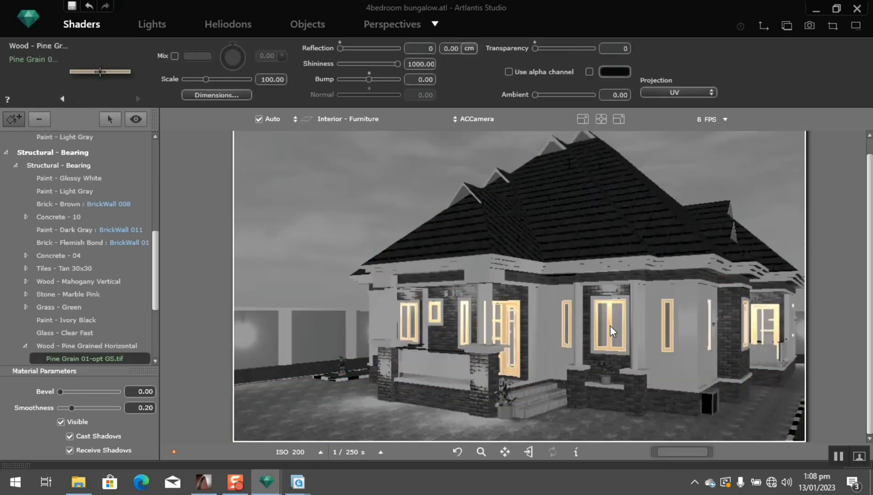
{"action": "left_click", "coordinate": [611, 326]}
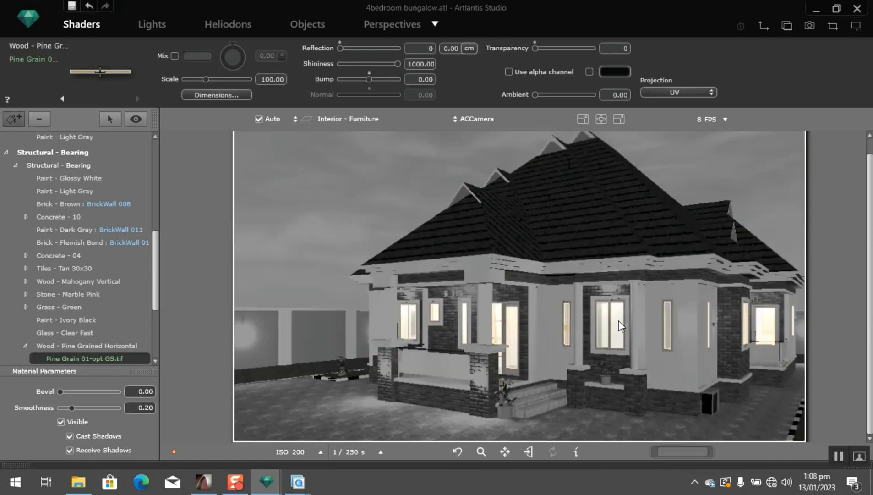
{"action": "left_click", "coordinate": [618, 322]}
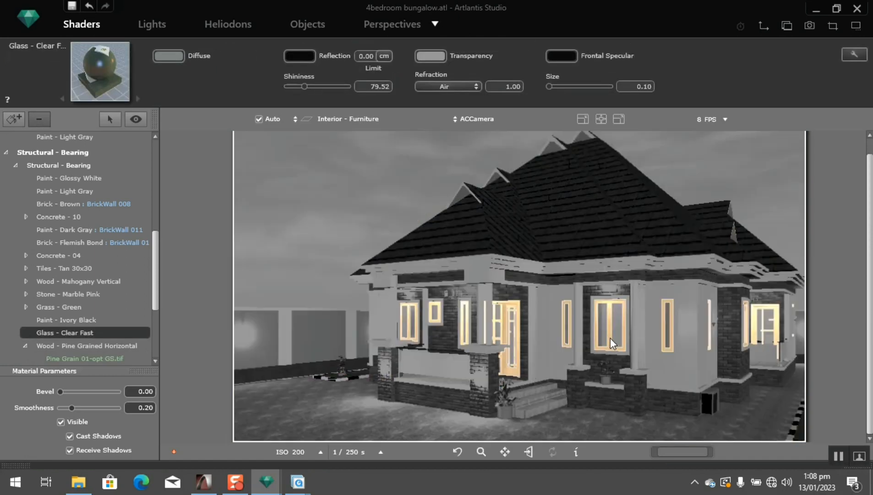
{"action": "left_click", "coordinate": [611, 338]}
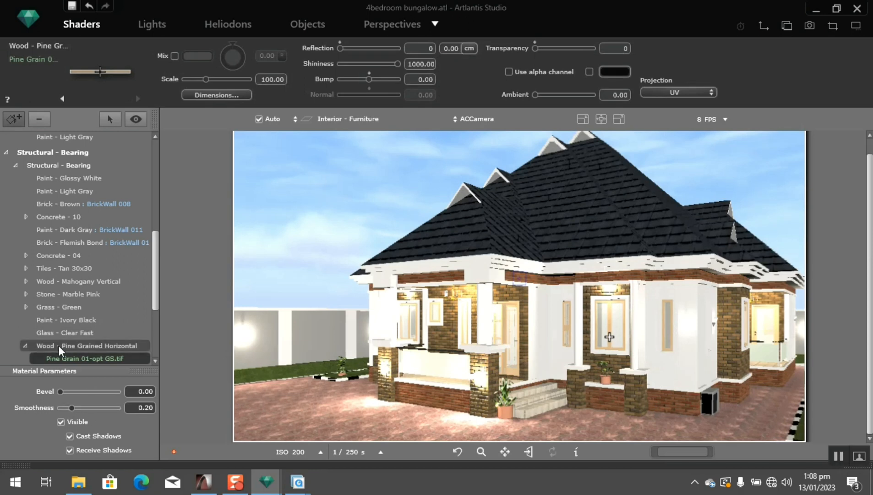
{"action": "right_click", "coordinate": [90, 358]}
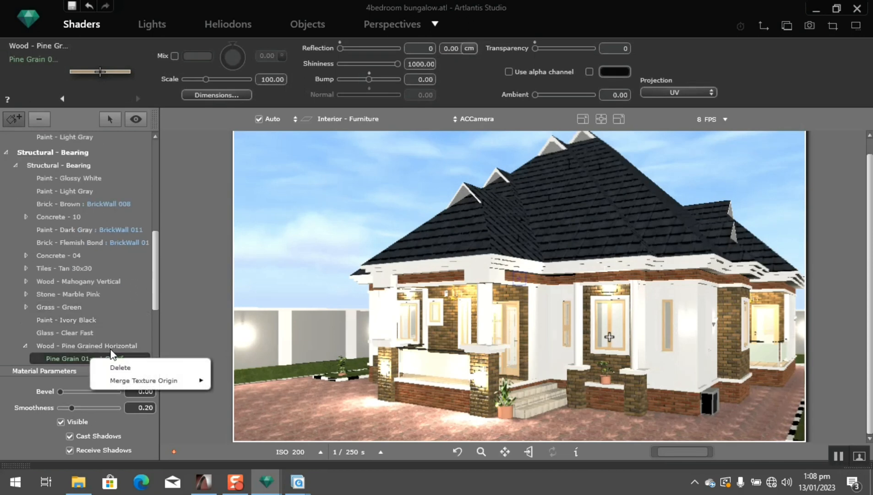
{"action": "left_click", "coordinate": [130, 364]}
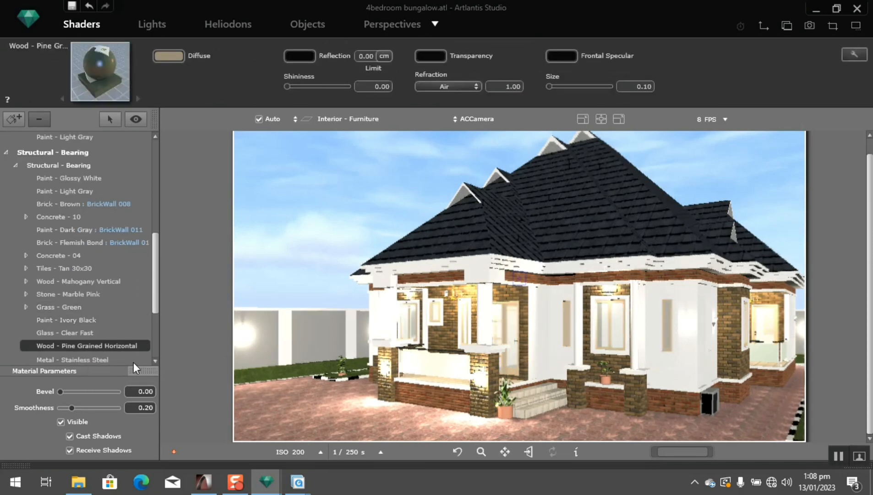
Set the Wood - Pine Grained Horizontal material's diffuse color to RGB 041, 053, 053.
{"action": "left_click", "coordinate": [167, 53]}
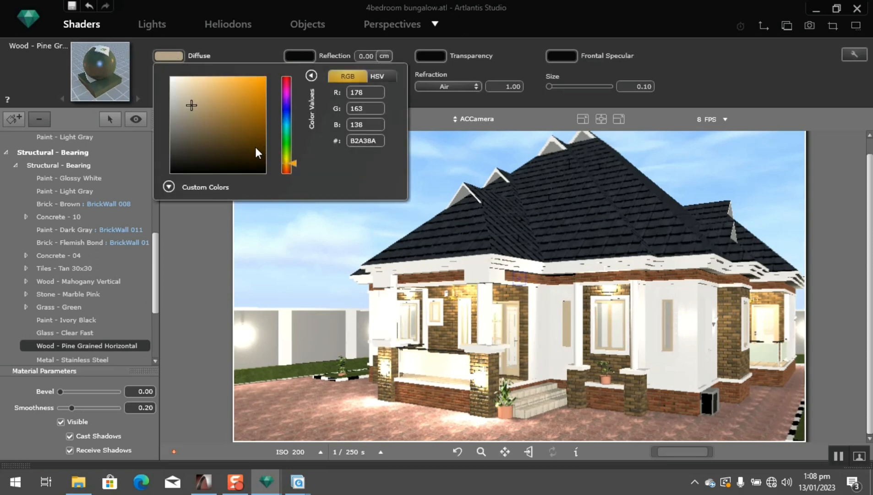
{"action": "double_click", "coordinate": [369, 92]}
{"action": "type", "text": "041"}
{"action": "key", "text": "Return"}
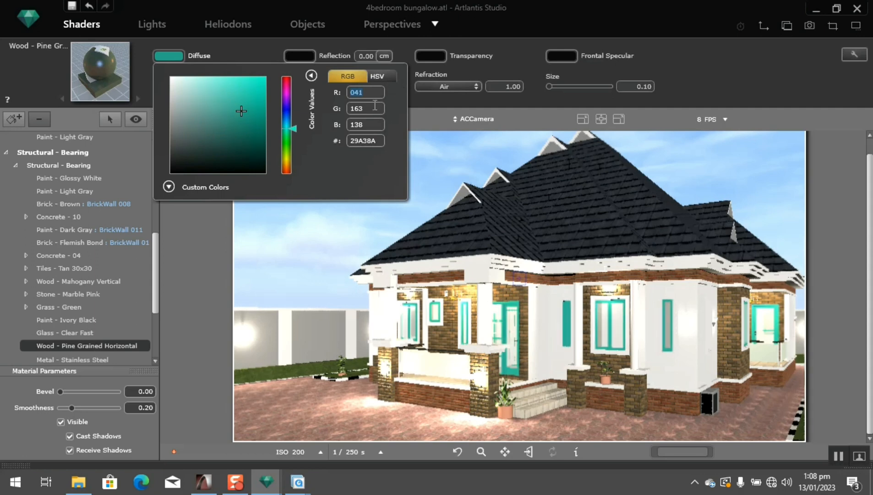
{"action": "key", "text": "Tab"}
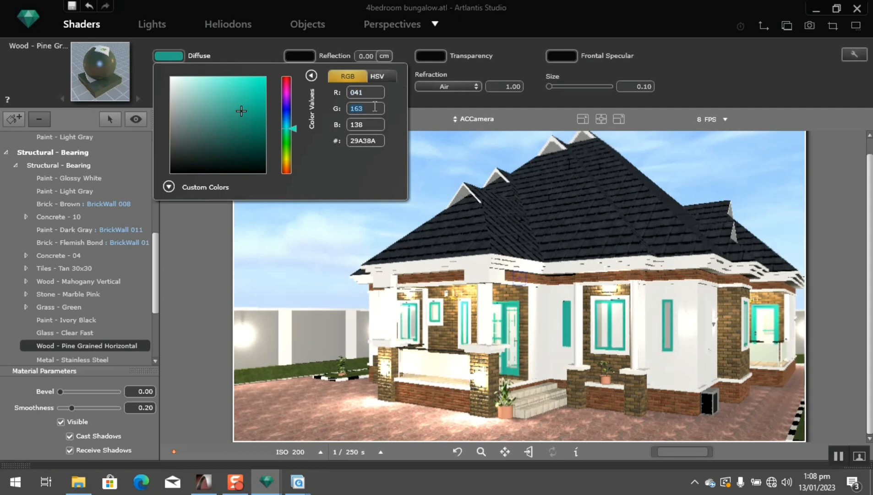
{"action": "type", "text": "053"}
{"action": "key", "text": "Return"}
{"action": "double_click", "coordinate": [375, 124]}
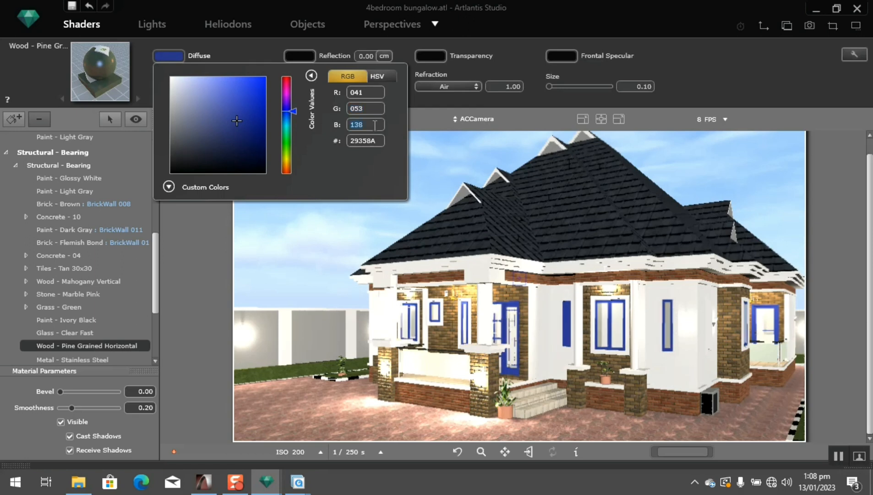
{"action": "type", "text": "053"}
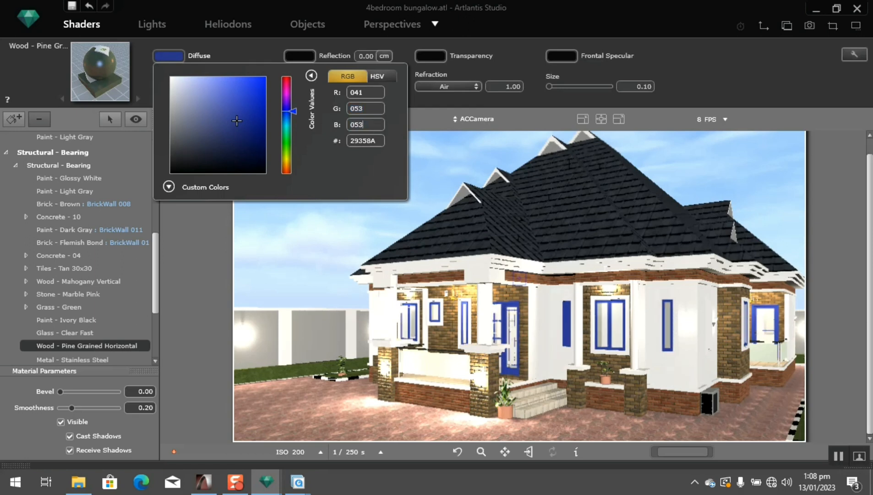
{"action": "key", "text": "Return"}
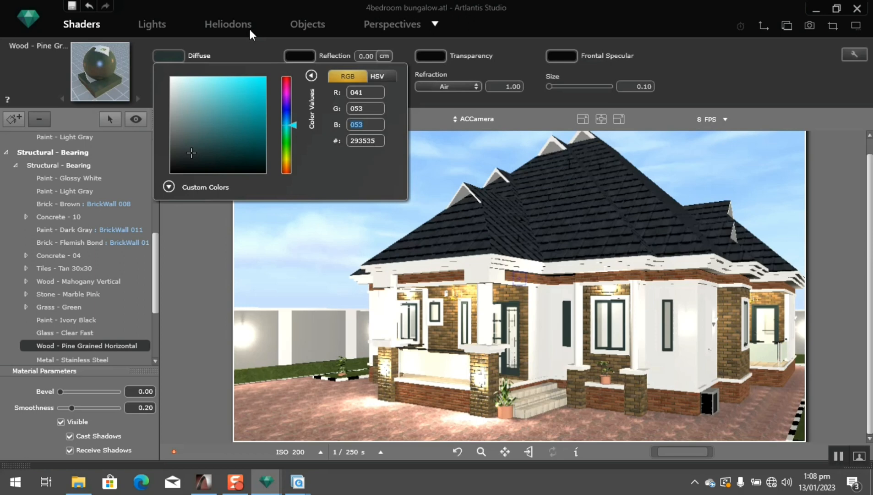
Set the green value of the frames' Wood - Pine Grained Horizontal diffuse color to 040 and the blue value to 058.
{"action": "left_click", "coordinate": [367, 108]}
{"action": "type", "text": "040"}
{"action": "left_click", "coordinate": [366, 124]}
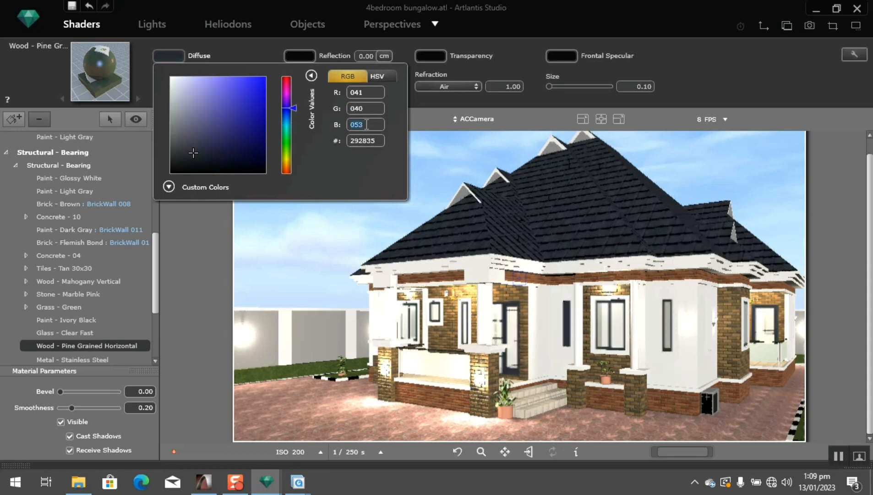
{"action": "type", "text": "058"}
{"action": "key", "text": "Return"}
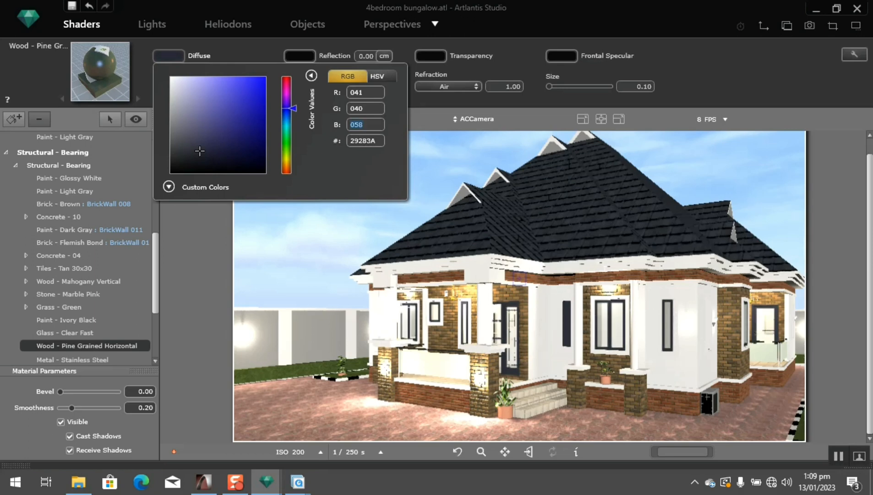
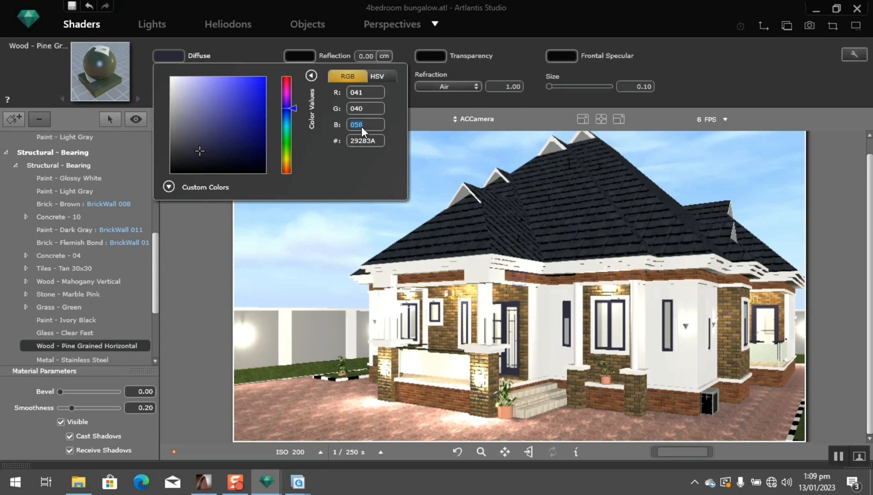
Set the Wood - Pine Grained Horizontal material's diffuse color to dark gray, RGB 037, 037, 037.
{"action": "left_click", "coordinate": [372, 92]}
{"action": "type", "text": "037"}
{"action": "left_click", "coordinate": [371, 109]}
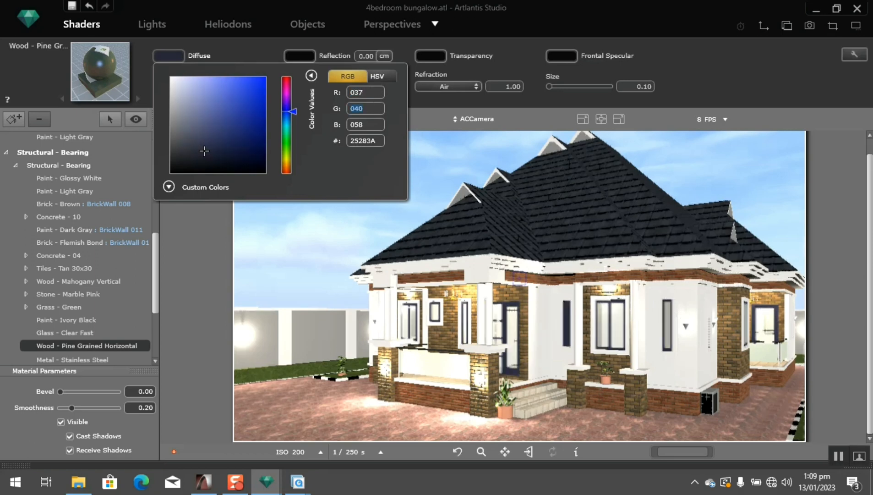
{"action": "type", "text": "037"}
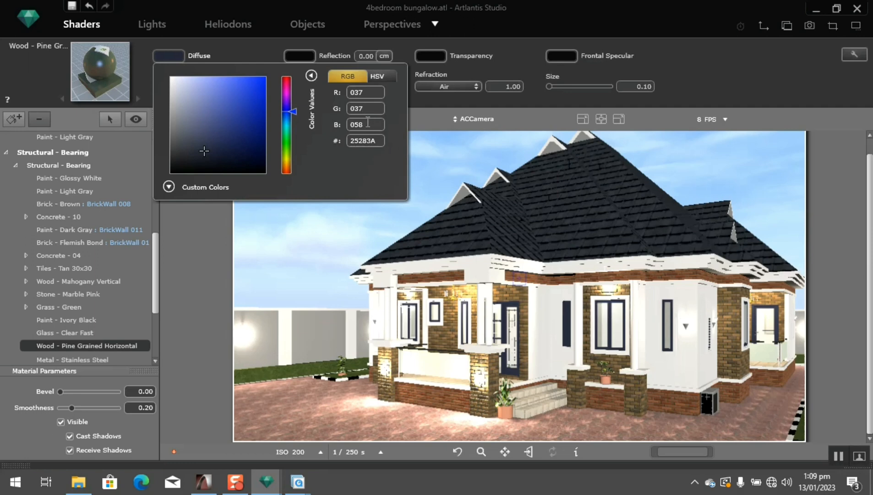
{"action": "left_click", "coordinate": [369, 124]}
{"action": "type", "text": "037"}
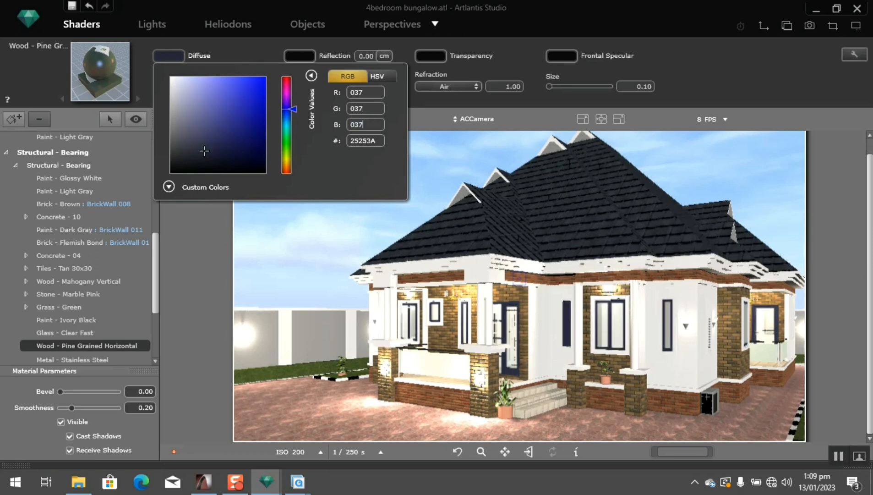
{"action": "key", "text": "Return"}
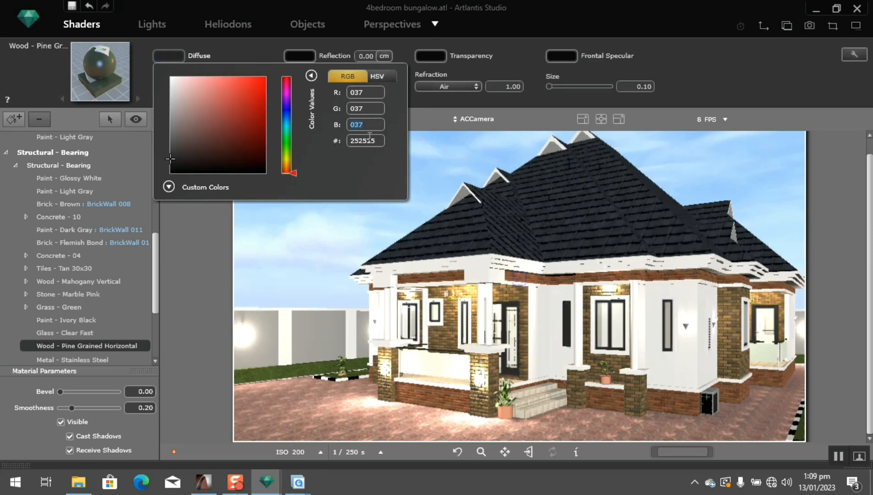
{"action": "left_click", "coordinate": [236, 50]}
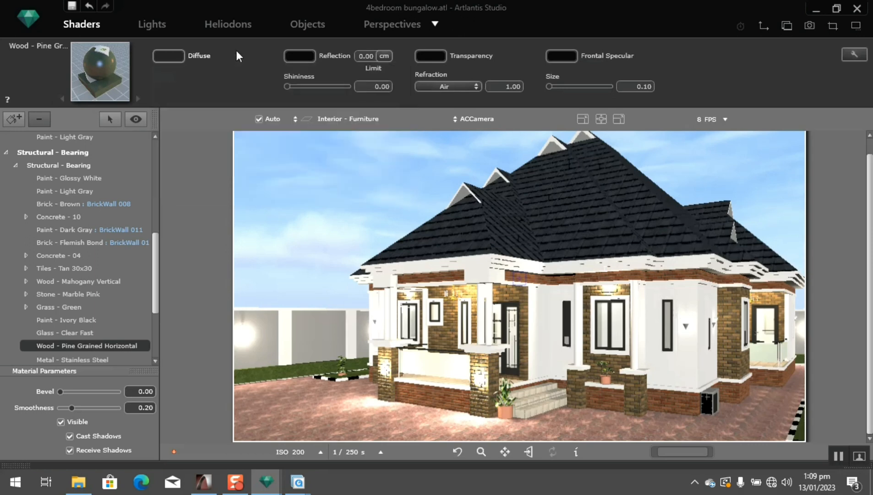
Raise the frames' Wood - Pine Grained Horizontal shininess to 288.20 and reduce its smoothness to 0.00.
{"action": "left_click_drag", "start_coordinate": [288, 86], "coordinate": [320, 88]}
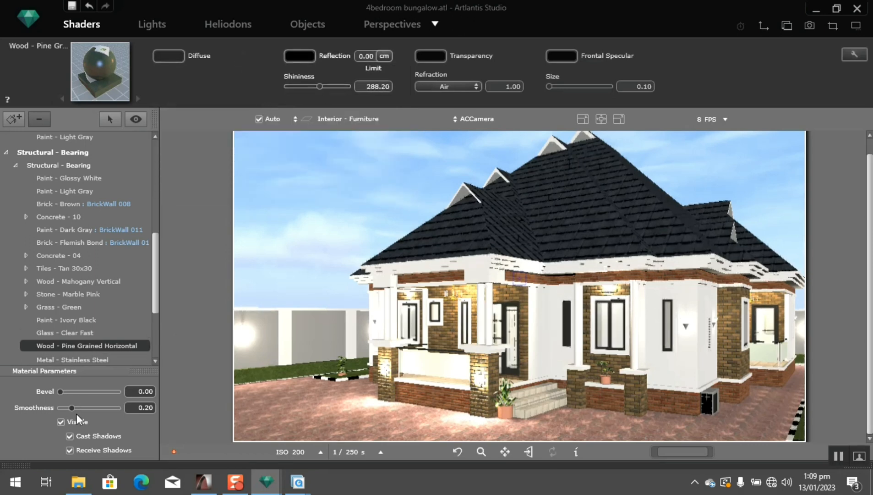
{"action": "left_click_drag", "start_coordinate": [72, 408], "coordinate": [37, 409]}
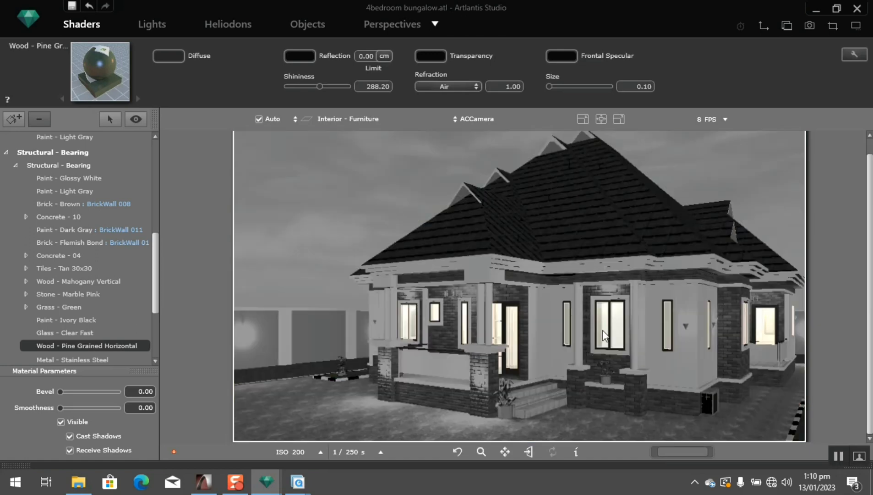
Apply the Glazing Fresnel shader to the windows' Glass - Clear Fast material and set its refraction to Glass.
{"action": "left_click", "coordinate": [603, 330]}
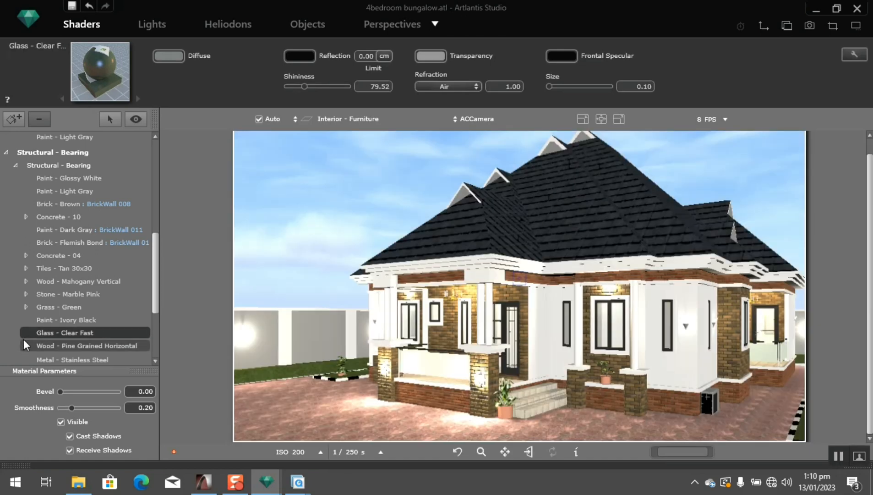
{"action": "right_click", "coordinate": [88, 331]}
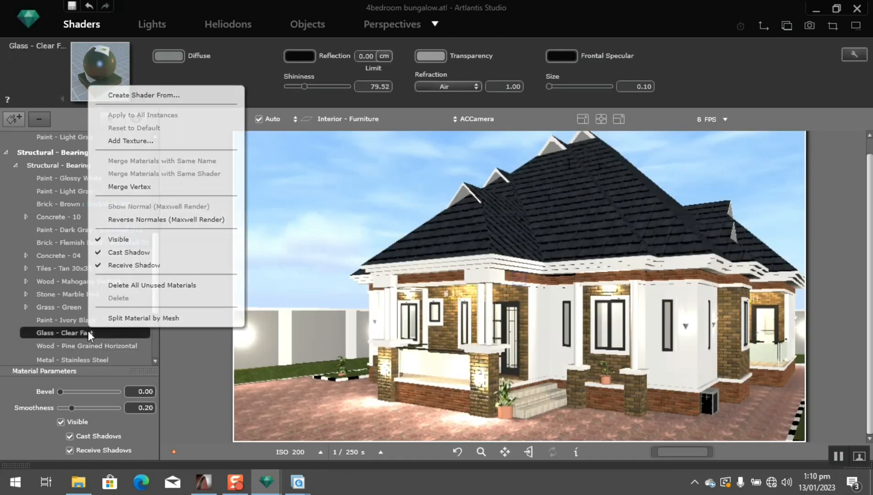
{"action": "key", "text": "Escape"}
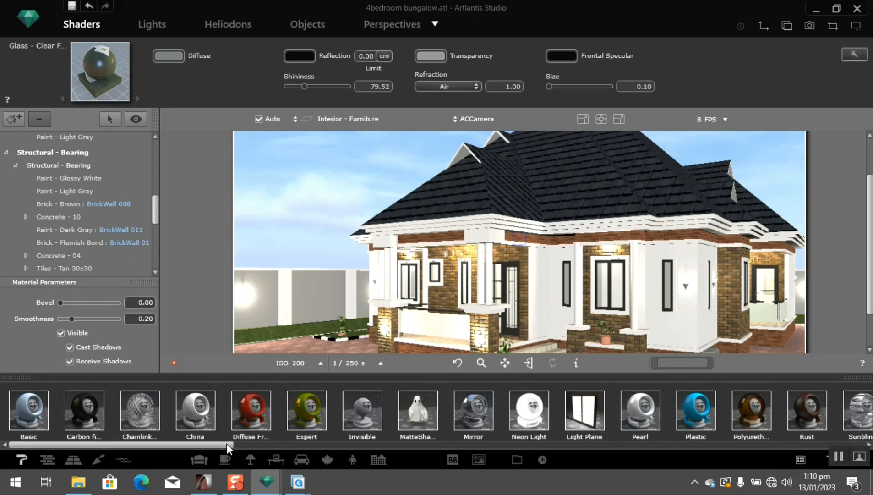
{"action": "left_click_drag", "start_coordinate": [226, 444], "coordinate": [419, 454]}
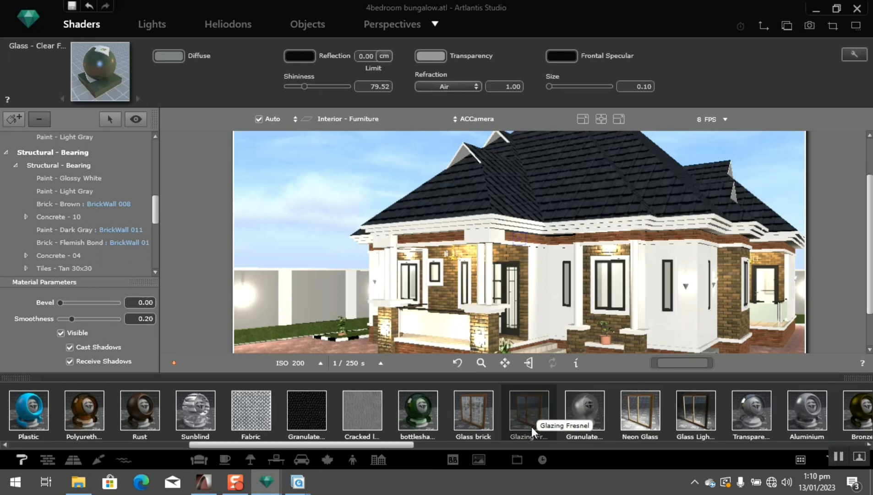
{"action": "left_click_drag", "start_coordinate": [531, 426], "coordinate": [615, 278]}
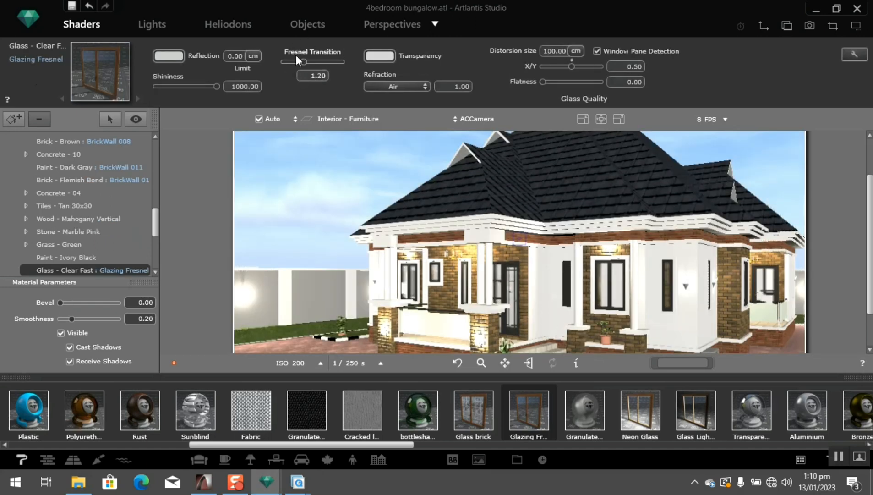
{"action": "left_click", "coordinate": [420, 87]}
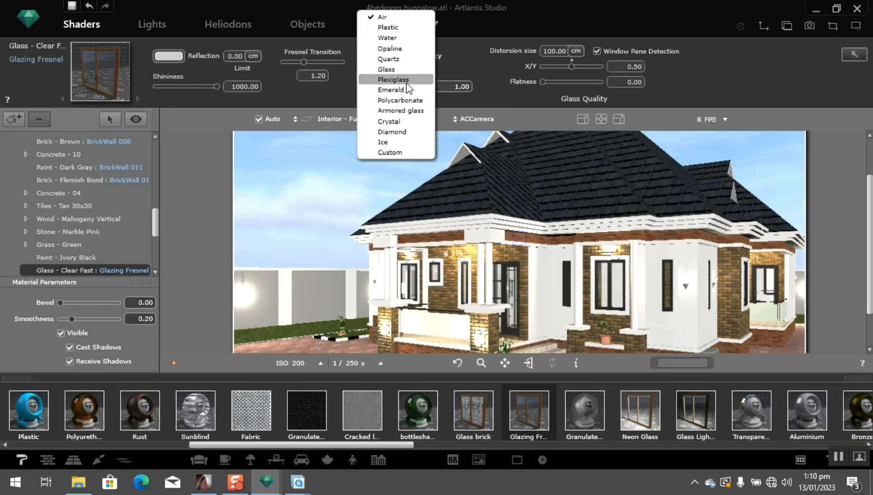
{"action": "left_click", "coordinate": [387, 69]}
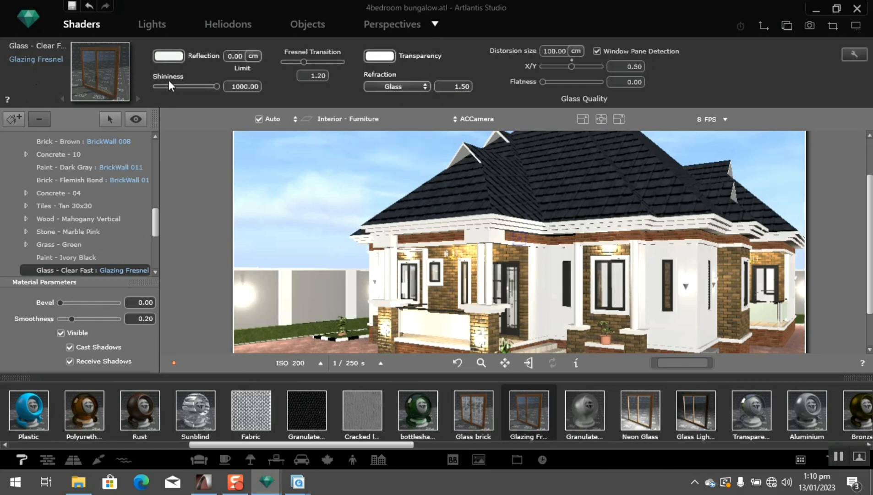
Set the window glazing's reflection color to dark blue, RGB 041, 040, 058.
{"action": "left_click", "coordinate": [168, 57]}
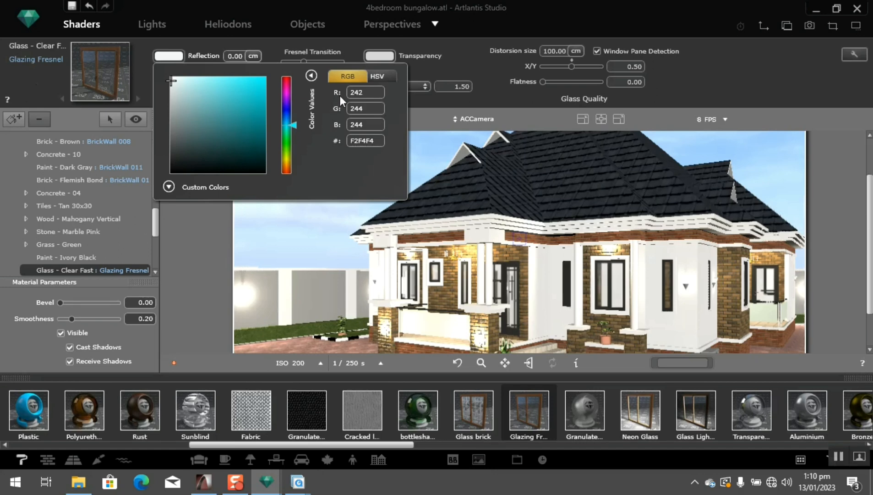
{"action": "double_click", "coordinate": [367, 92]}
{"action": "type", "text": "041"}
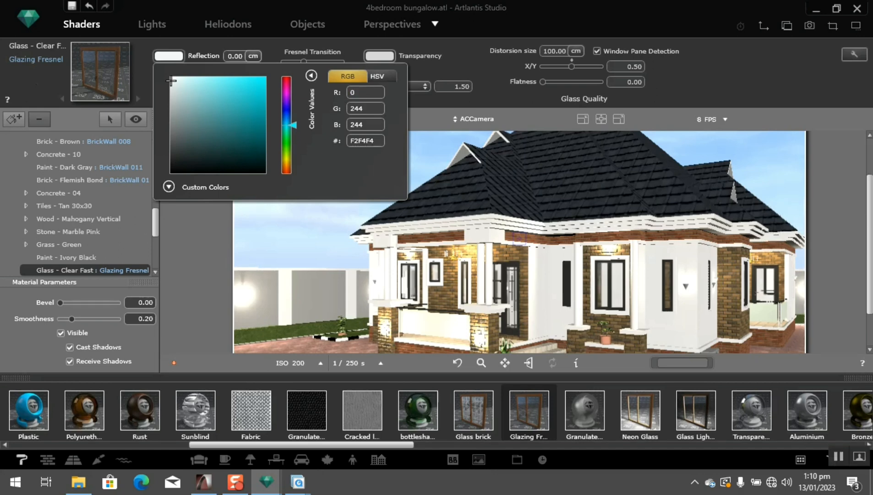
{"action": "double_click", "coordinate": [367, 108]}
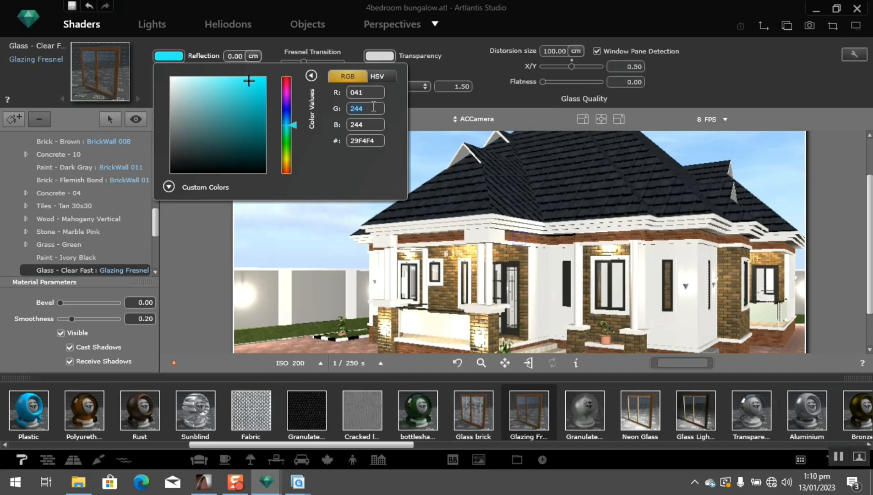
{"action": "type", "text": "058"}
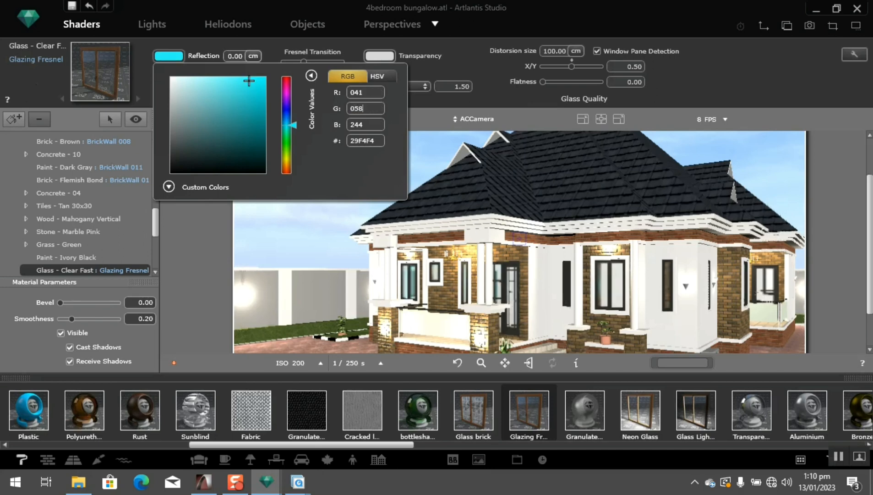
{"action": "key", "text": "BackSpace"}
{"action": "type", "text": "40"}
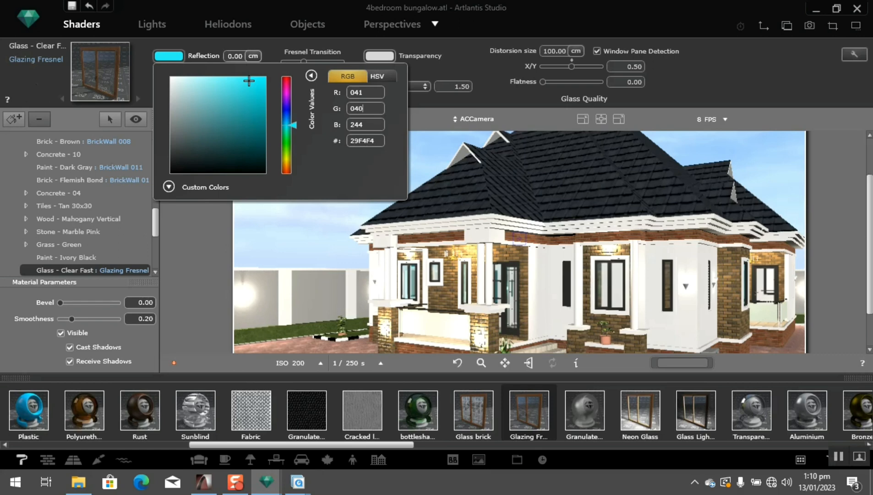
{"action": "key", "text": "Tab"}
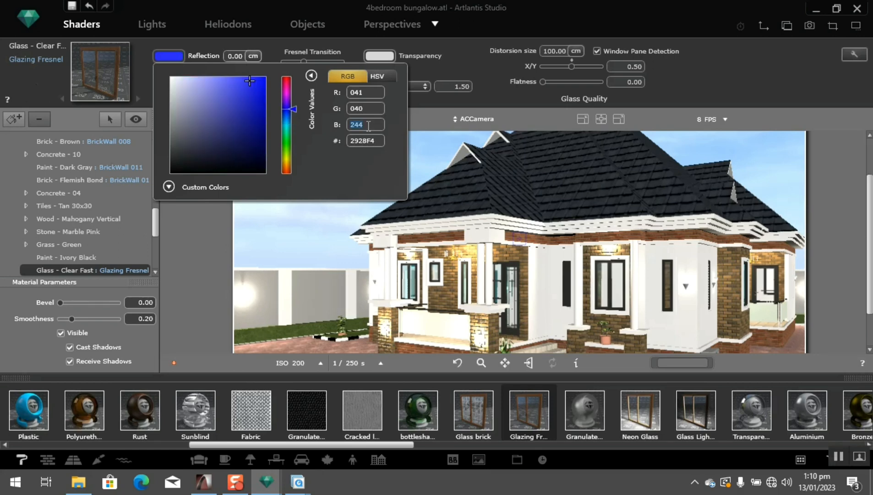
{"action": "type", "text": "05"}
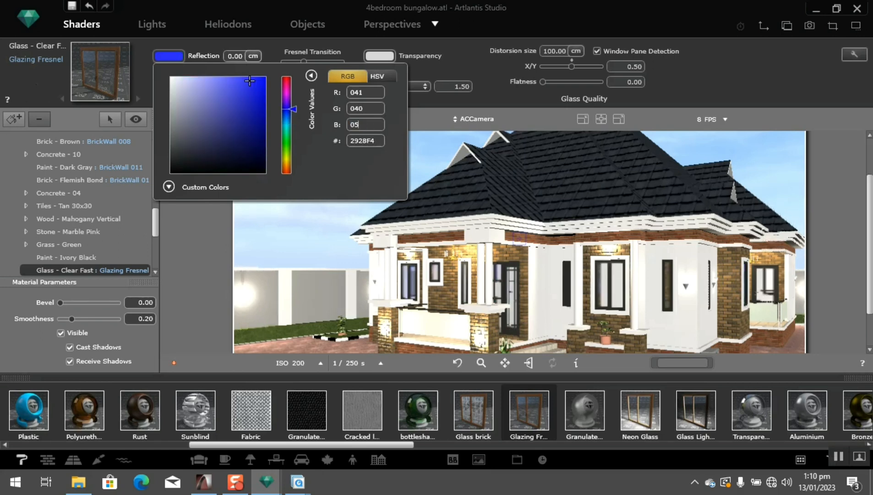
{"action": "type", "text": "8"}
{"action": "key", "text": "Return"}
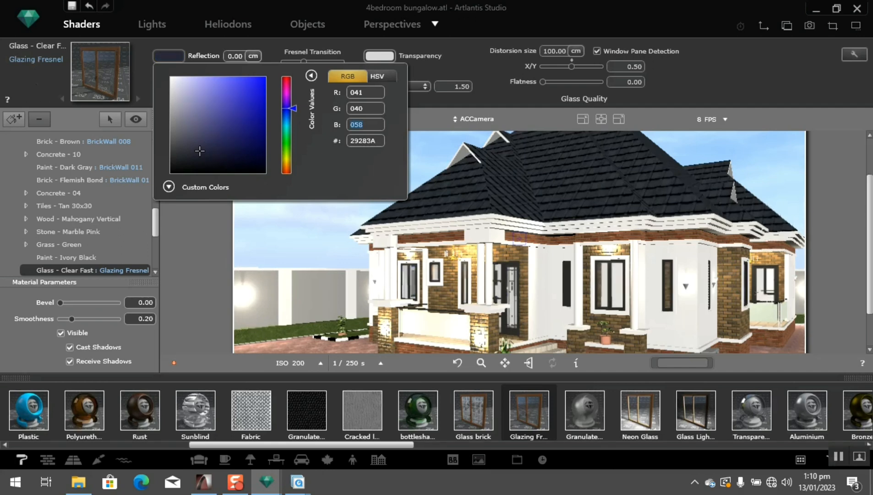
{"action": "left_click", "coordinate": [472, 68]}
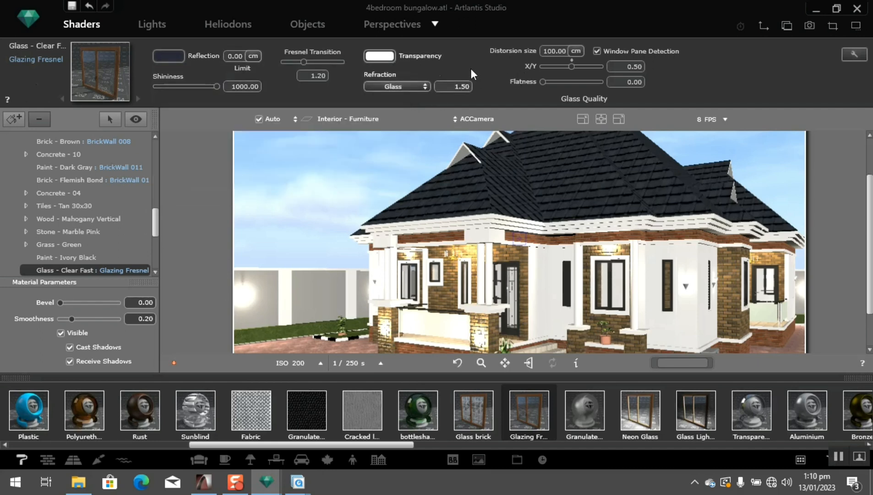
Darken the window glazing's transparency color to a warm gray, RGB 098, 090, 090.
{"action": "left_click", "coordinate": [387, 57]}
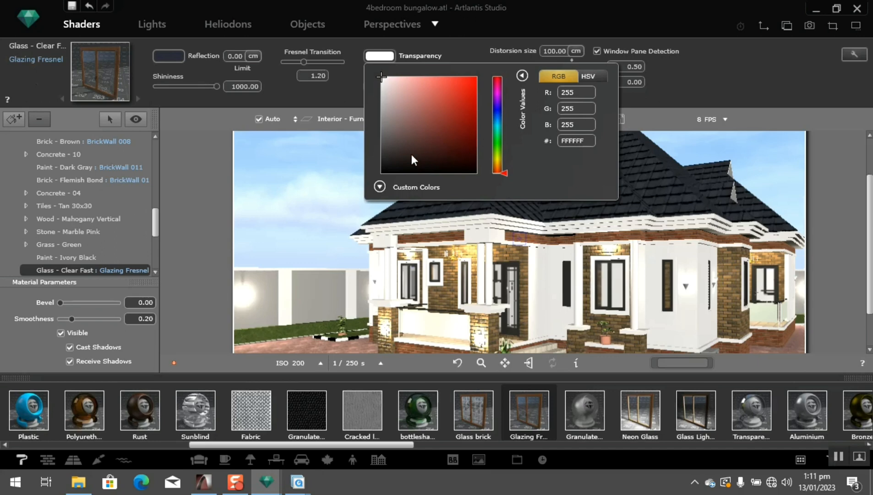
{"action": "left_click", "coordinate": [397, 159]}
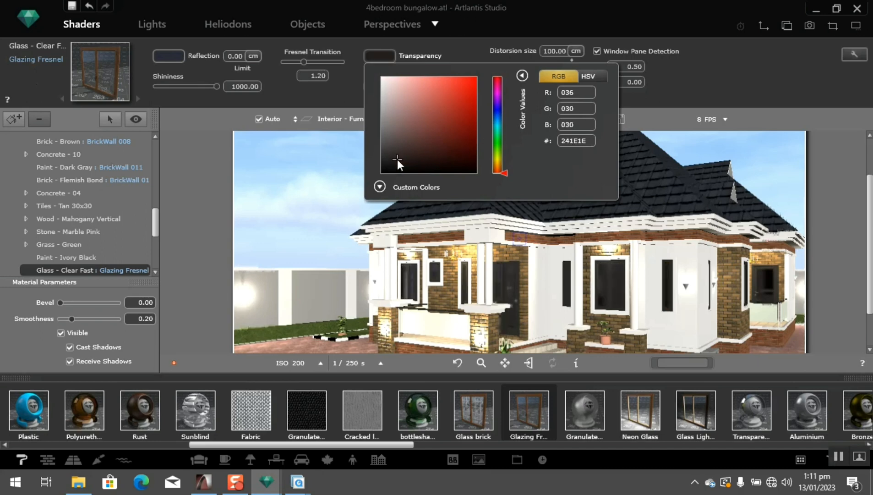
{"action": "left_click", "coordinate": [397, 147]}
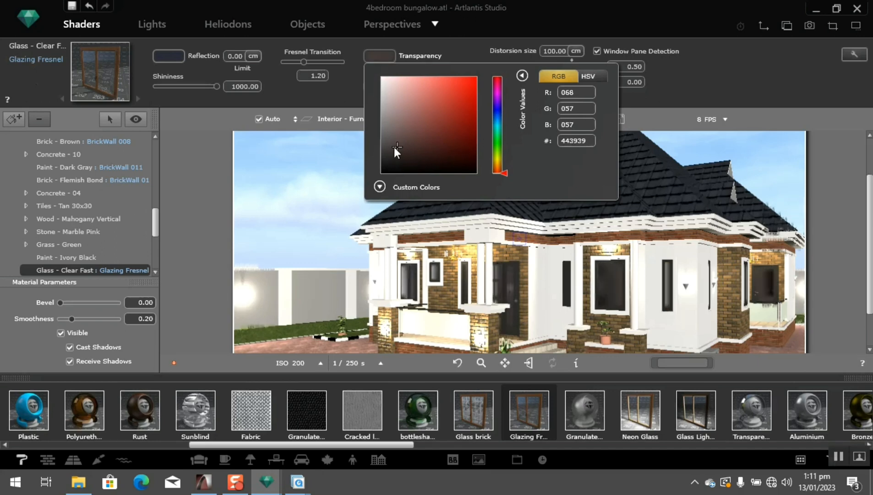
{"action": "left_click", "coordinate": [388, 136]}
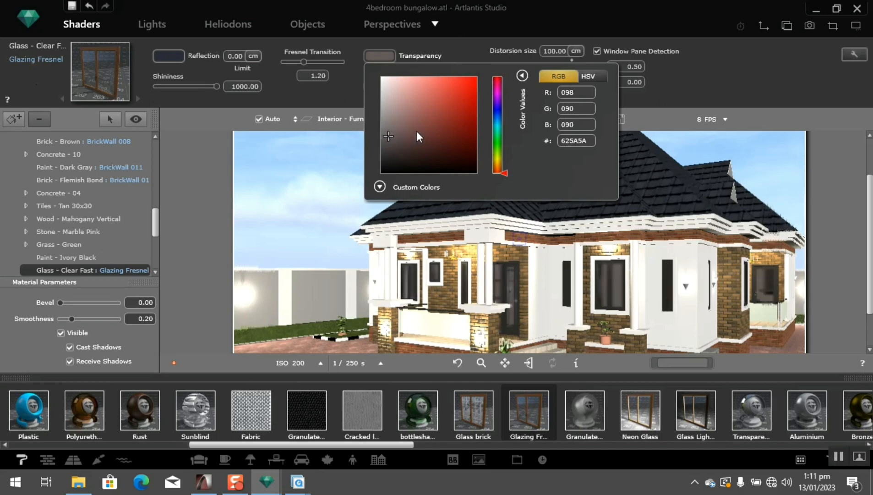
{"action": "double_click", "coordinate": [585, 92]}
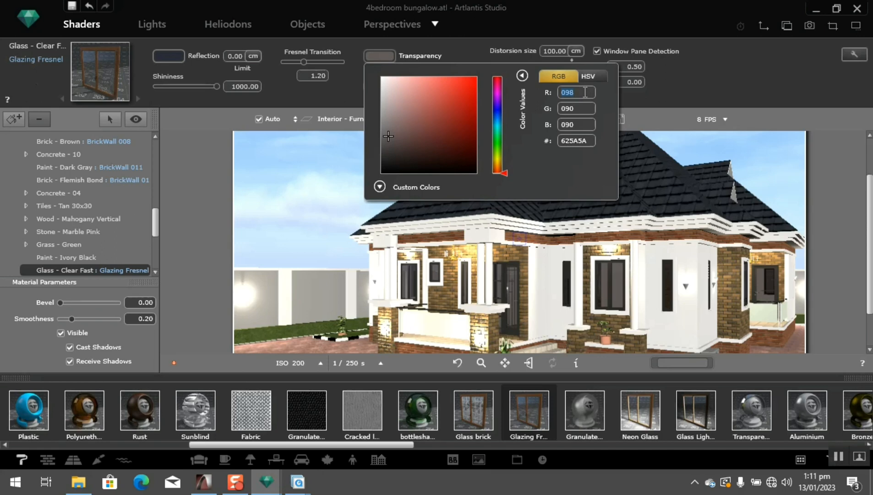
{"action": "left_click", "coordinate": [326, 91]}
Set the window glazing's reflection color to neutral dark gray, RGB 053, 053, 053.
{"action": "left_click", "coordinate": [158, 57]}
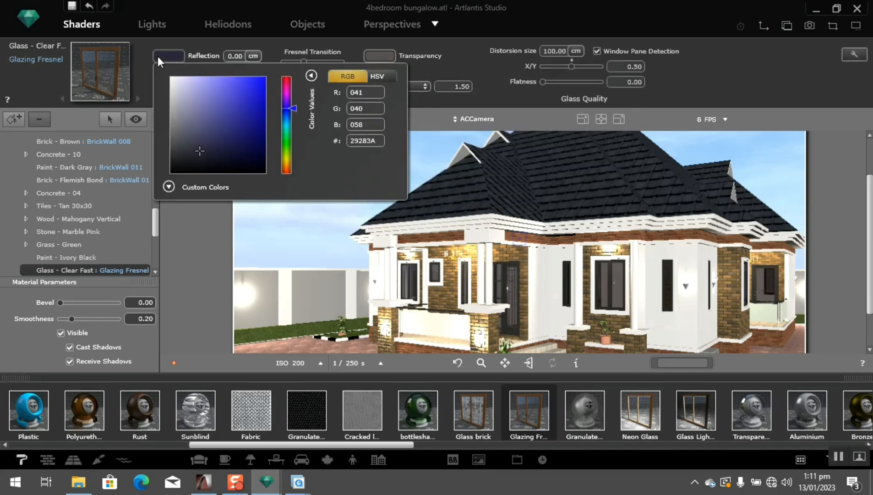
{"action": "left_click", "coordinate": [366, 93]}
{"action": "type", "text": "053"}
{"action": "left_click", "coordinate": [368, 108]}
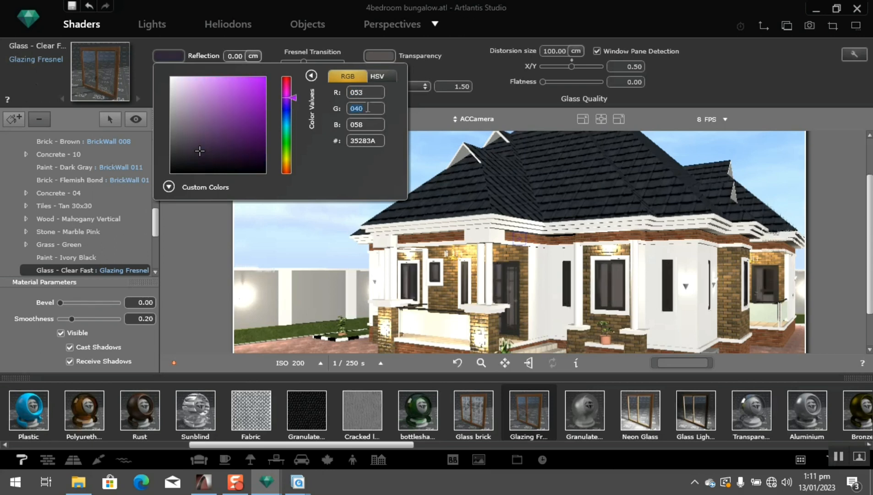
{"action": "type", "text": "053"}
{"action": "key", "text": "Return"}
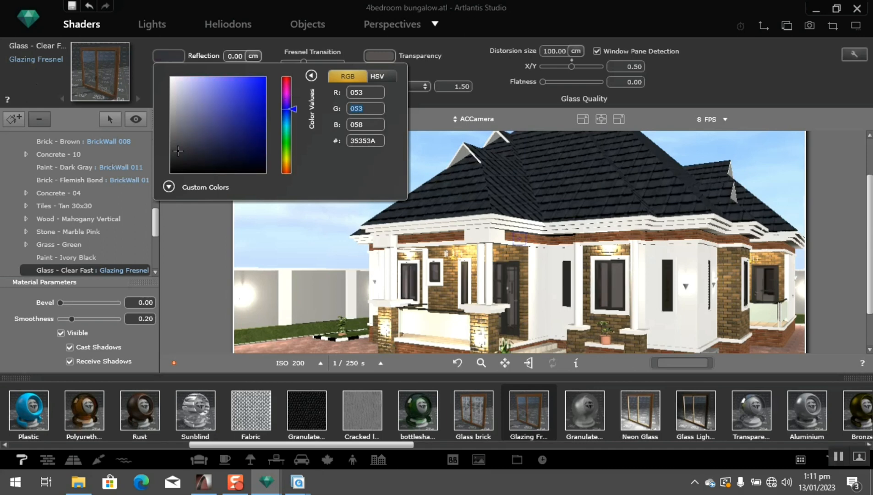
{"action": "left_click", "coordinate": [373, 125]}
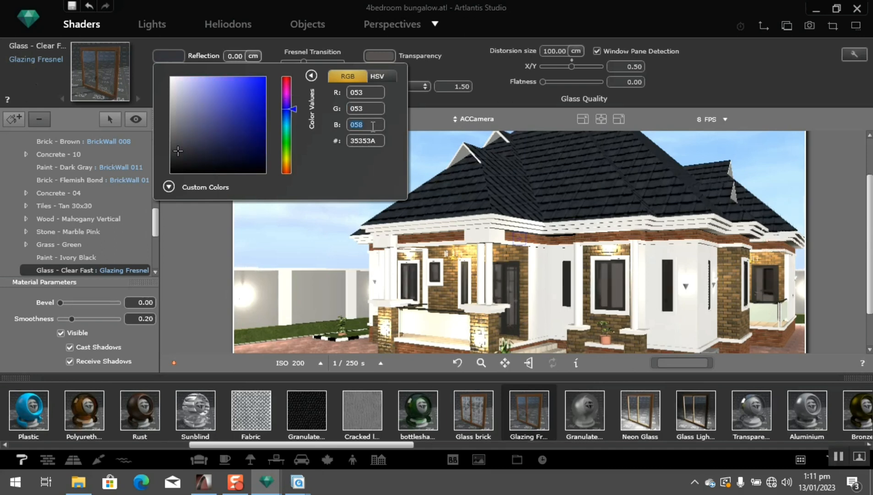
{"action": "type", "text": "053"}
{"action": "key", "text": "Return"}
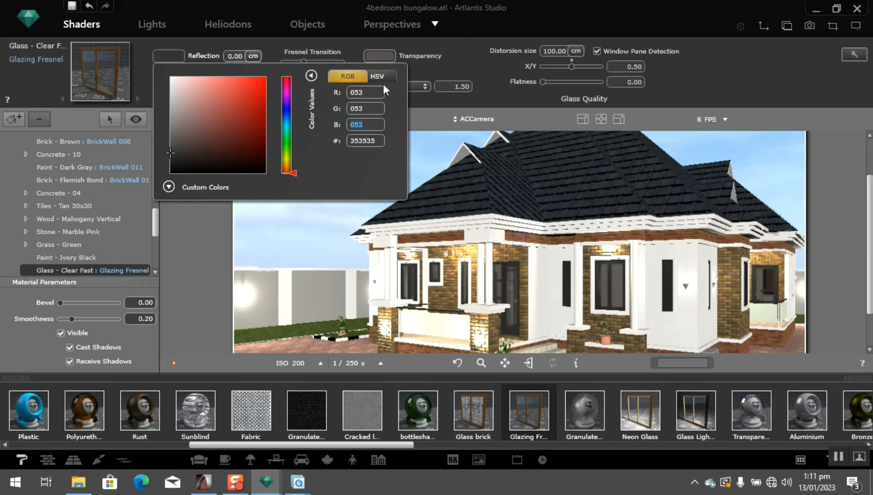
{"action": "left_click", "coordinate": [460, 64]}
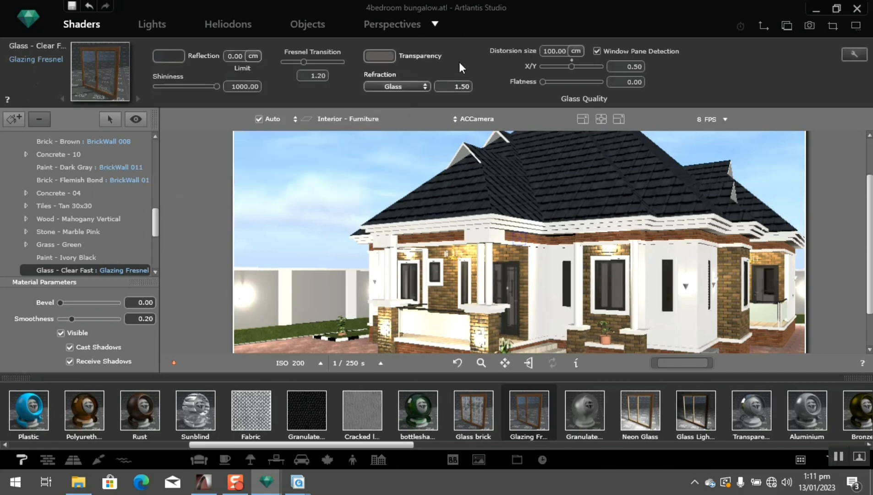
Set the window glazing's transparency color to dark blue, RGB 041, 040, 058.
{"action": "left_click", "coordinate": [378, 61]}
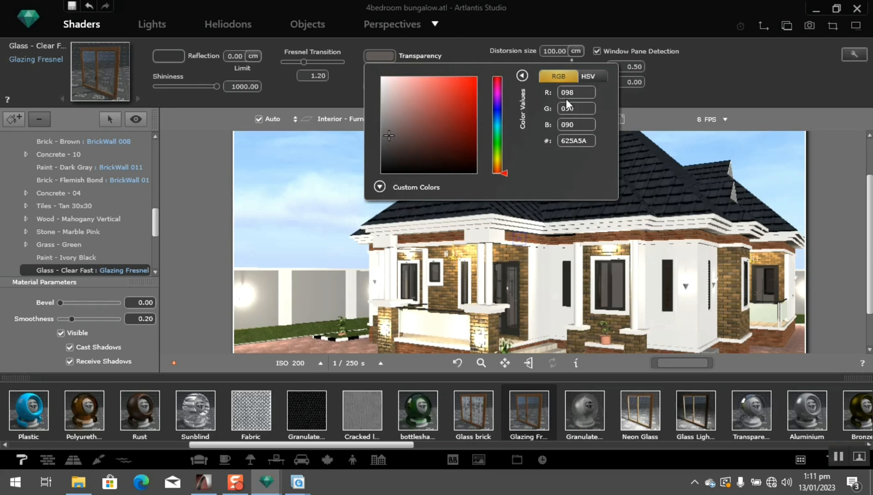
{"action": "left_click", "coordinate": [580, 94]}
{"action": "type", "text": "041"}
{"action": "key", "text": "Return"}
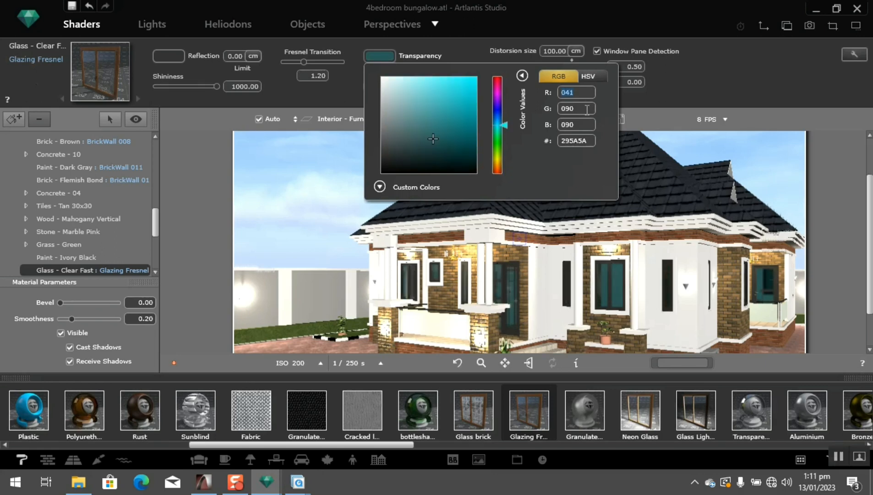
{"action": "left_click", "coordinate": [586, 109]}
{"action": "type", "text": "040"}
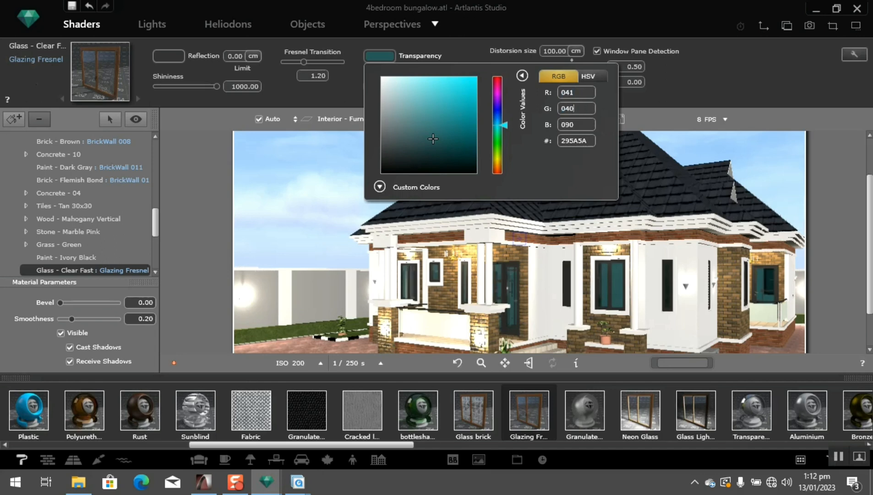
{"action": "key", "text": "Return"}
{"action": "left_click", "coordinate": [577, 125]}
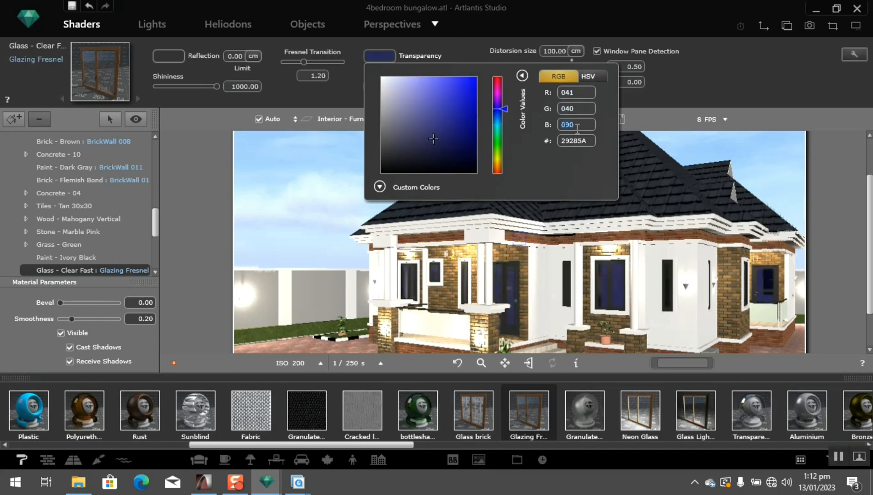
{"action": "type", "text": "058"}
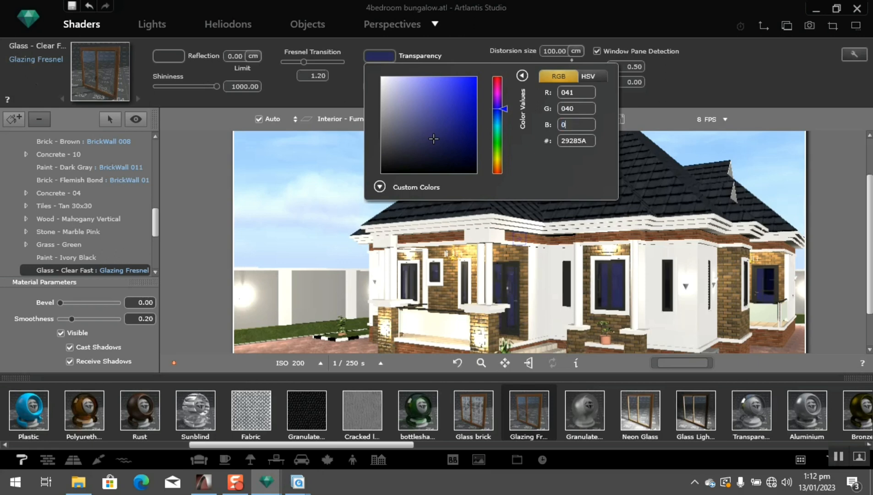
{"action": "key", "text": "Return"}
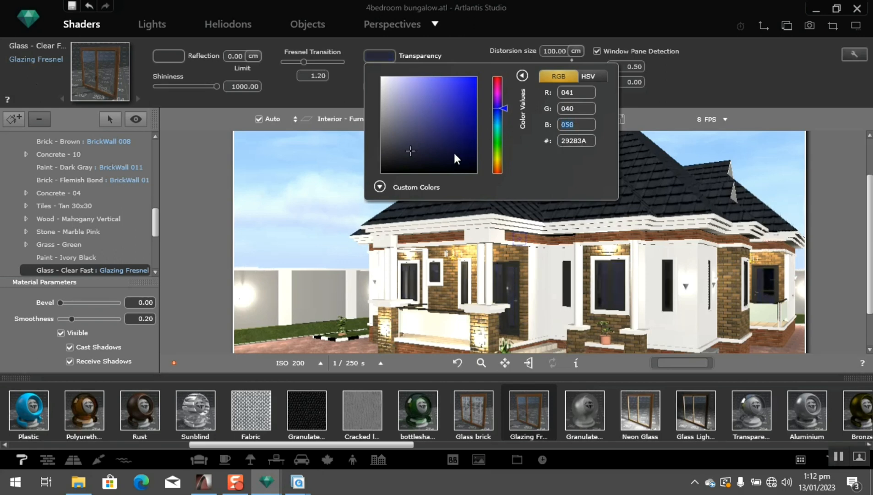
Darken the window glazing's transparency color to near-black, RGB 012, 012, 012, and set the material's smoothness to 0.00.
{"action": "left_click", "coordinate": [391, 158]}
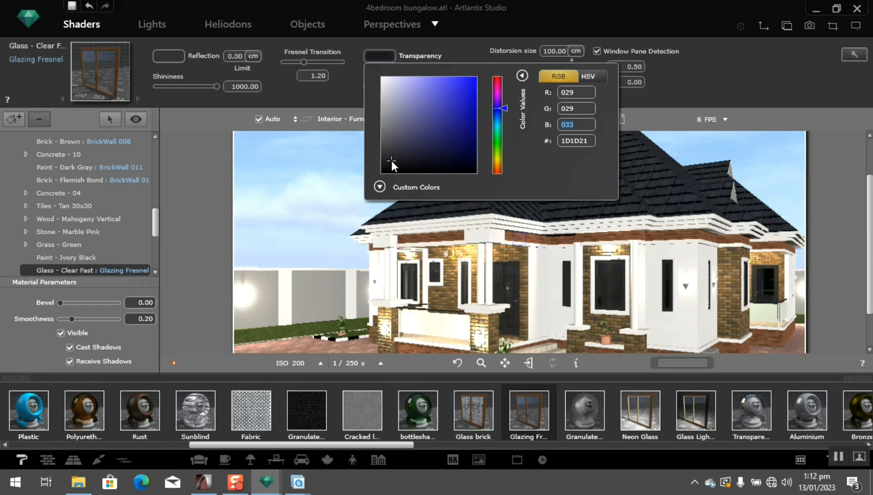
{"action": "left_click", "coordinate": [384, 169]}
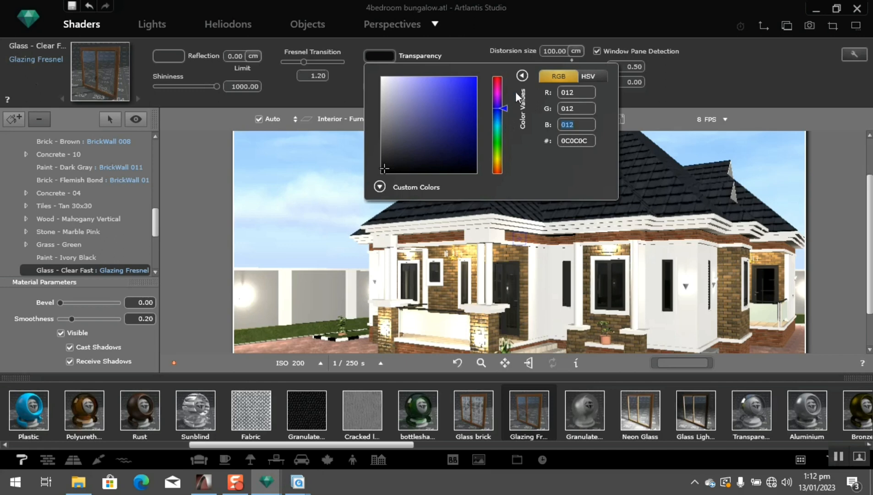
{"action": "left_click", "coordinate": [719, 62]}
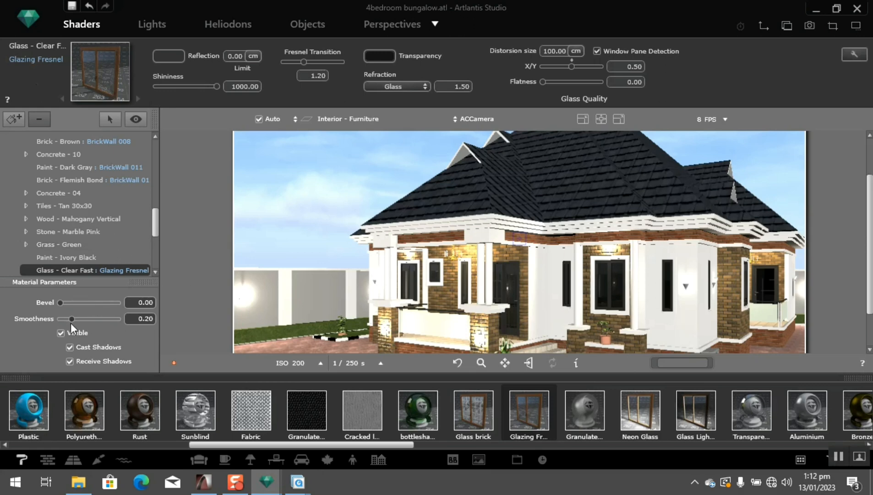
{"action": "left_click_drag", "start_coordinate": [72, 318], "coordinate": [26, 318]}
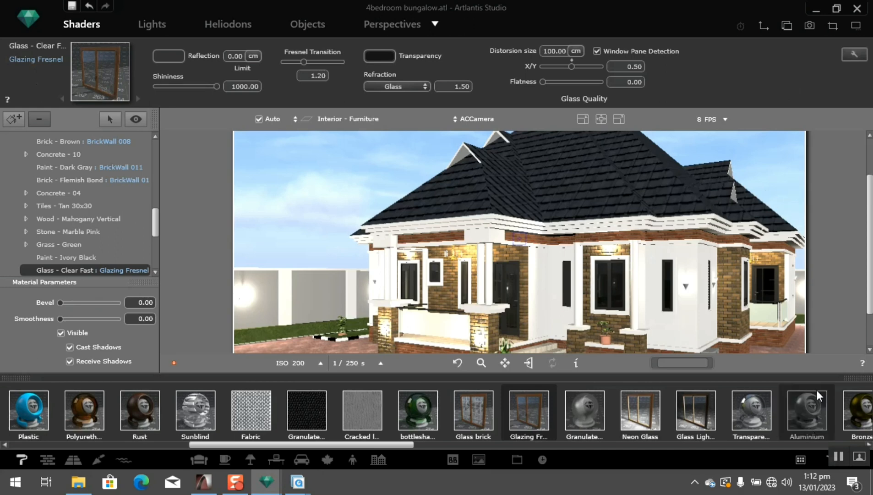
{"action": "left_click", "coordinate": [853, 376]}
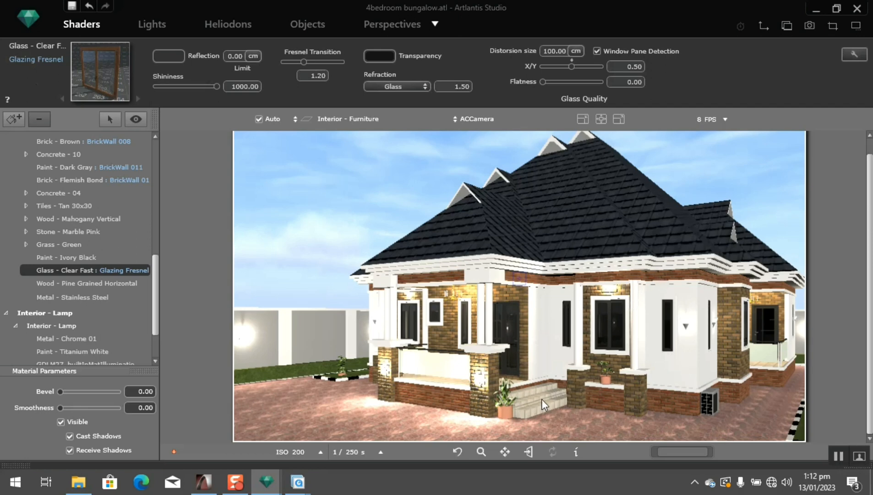
Examine the entrance steps in the reference render NEW5~1.JPG, and return to the 4bedroom bungalow.atl project in Artlantis.
{"action": "mouse_move", "coordinate": [298, 481]}
{"action": "left_click", "coordinate": [480, 444]}
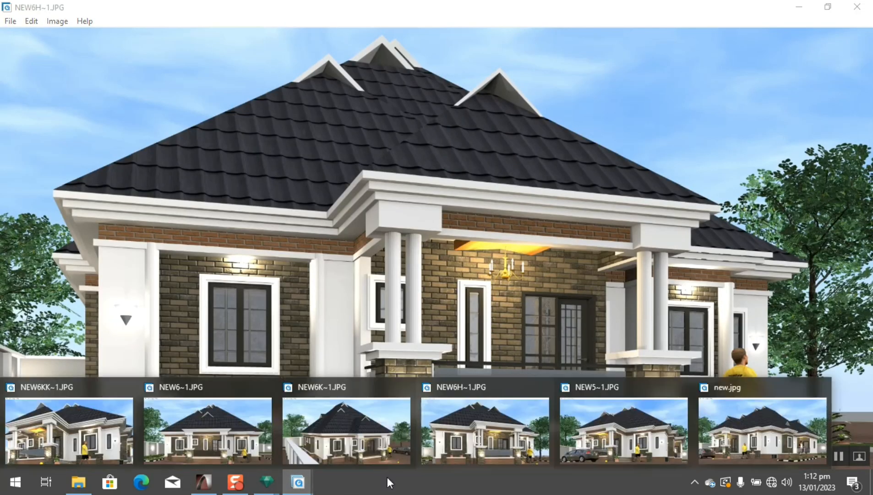
{"action": "left_click", "coordinate": [634, 440]}
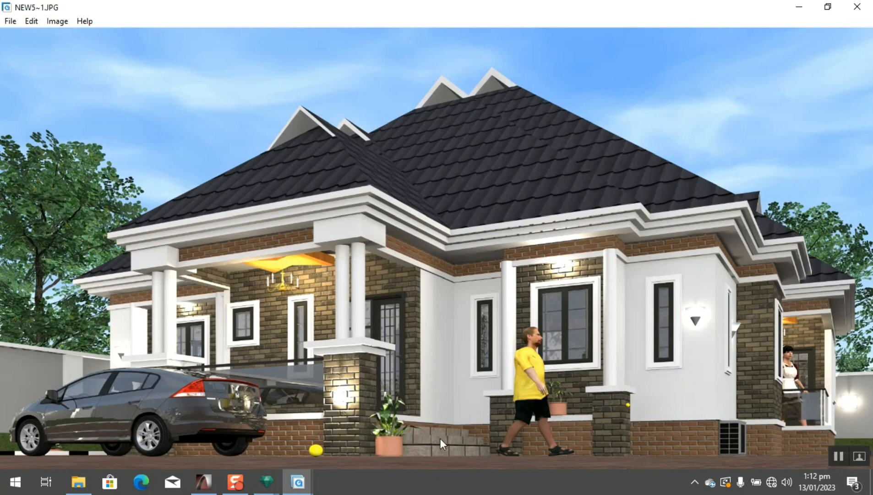
{"action": "mouse_move", "coordinate": [267, 482]}
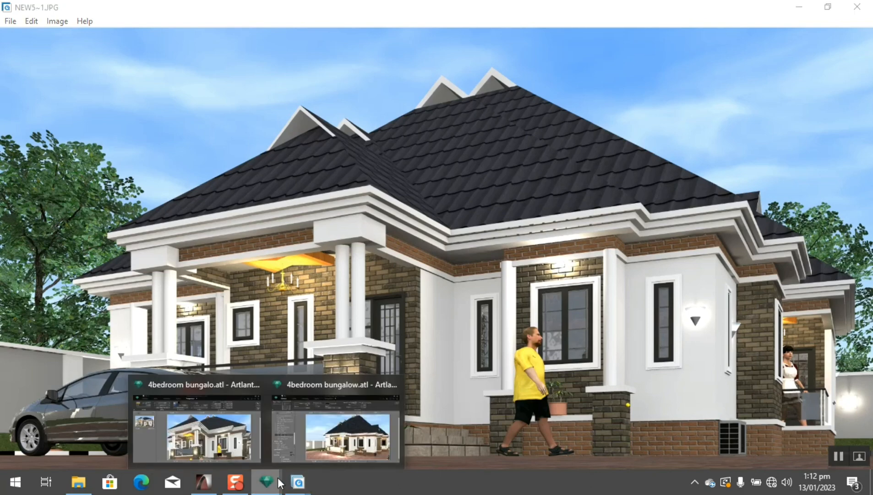
{"action": "left_click", "coordinate": [383, 434]}
Remove the Tiles Floor Alpha GS.tif texture from the entrance steps' Tiles - Tan 30x30 material.
{"action": "left_click", "coordinate": [535, 399]}
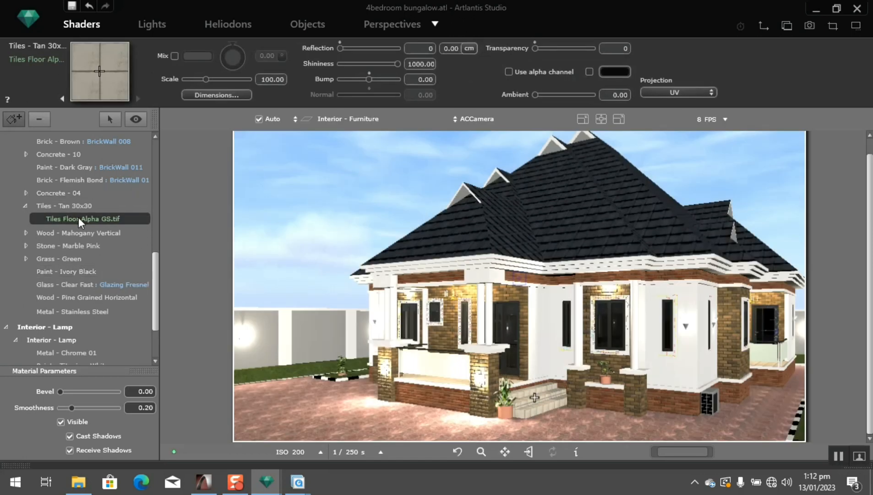
{"action": "right_click", "coordinate": [80, 219]}
{"action": "left_click", "coordinate": [109, 227]}
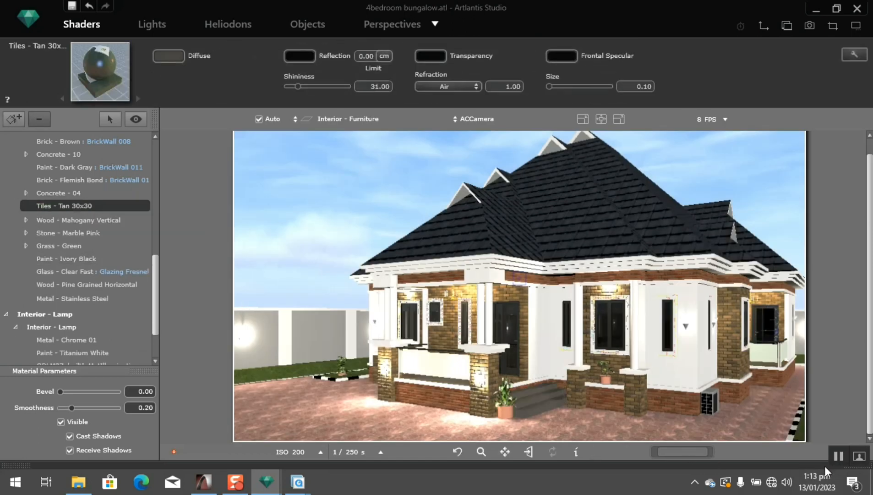
Find the Paving 04 shader in the catalog and apply it to the entrance steps.
{"action": "mouse_move", "coordinate": [857, 467]}
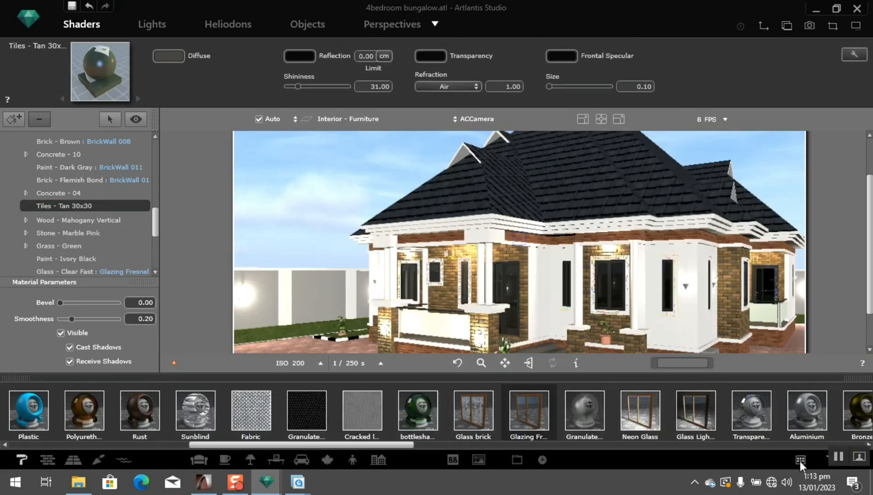
{"action": "left_click", "coordinate": [801, 461]}
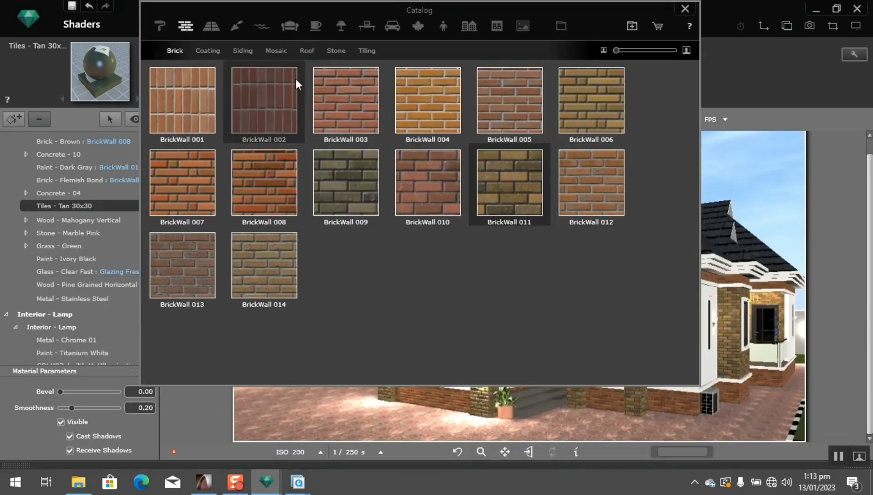
{"action": "left_click", "coordinate": [206, 51]}
{"action": "left_click", "coordinate": [366, 50]}
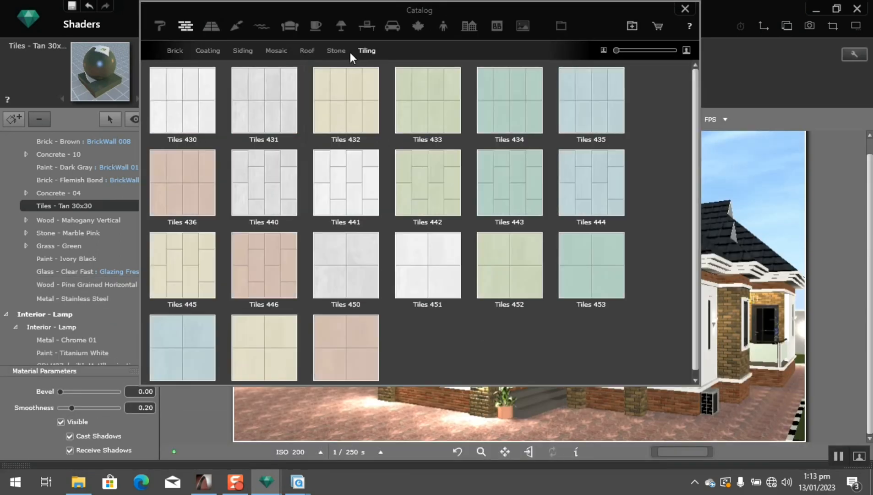
{"action": "left_click", "coordinate": [208, 26]}
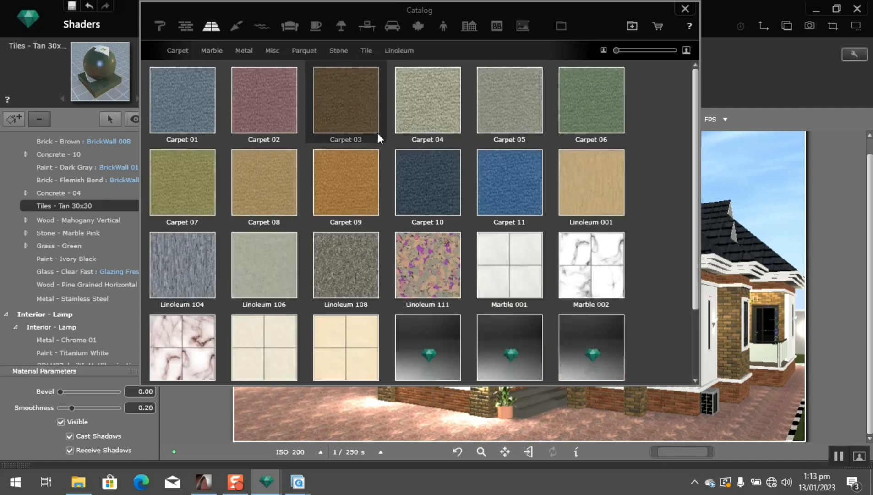
{"action": "left_click", "coordinate": [367, 51]}
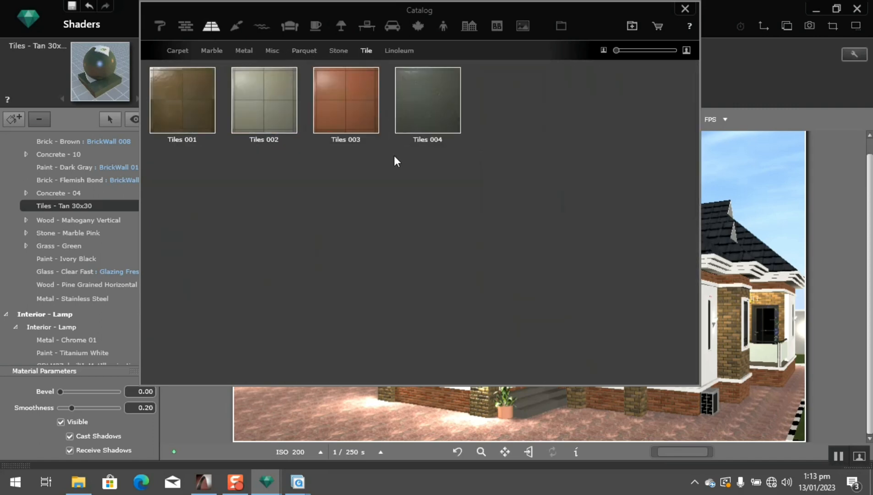
{"action": "left_click", "coordinate": [235, 27]}
{"action": "left_click", "coordinate": [224, 48]}
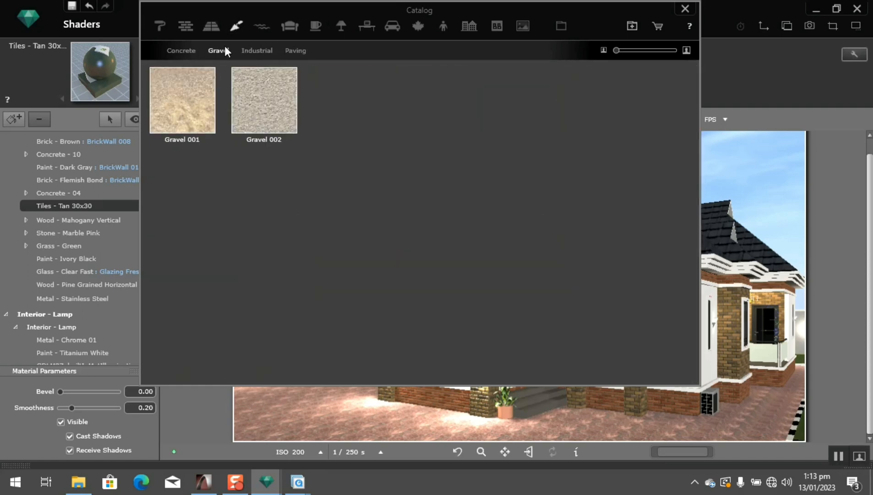
{"action": "left_click", "coordinate": [237, 25]}
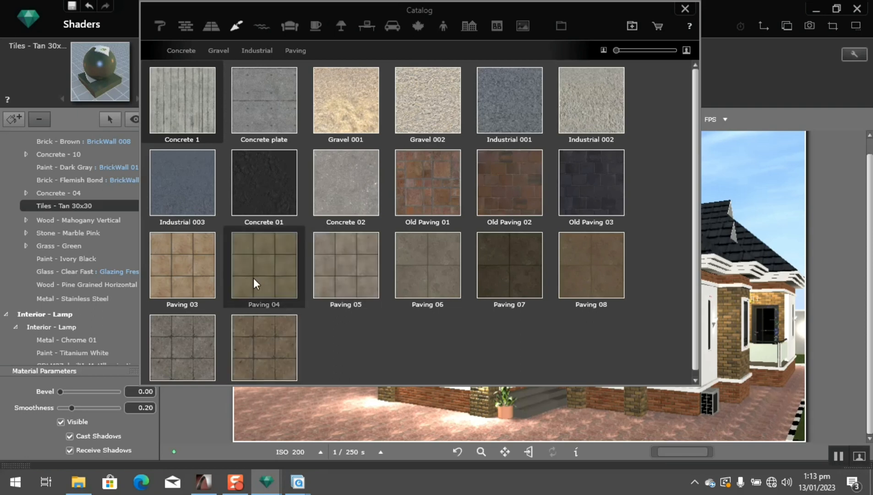
{"action": "left_click_drag", "start_coordinate": [256, 276], "coordinate": [536, 396]}
{"action": "left_click", "coordinate": [686, 9]}
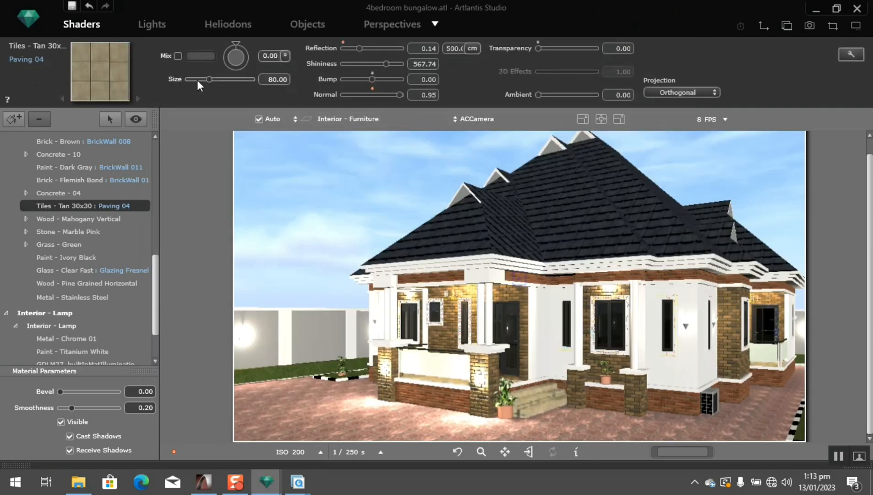
Set the steps' Paving 04 shader size to 107.20, enable its color mix and set its smoothness to 0.00.
{"action": "left_click_drag", "start_coordinate": [220, 78], "coordinate": [224, 78]}
{"action": "left_click", "coordinate": [178, 55]}
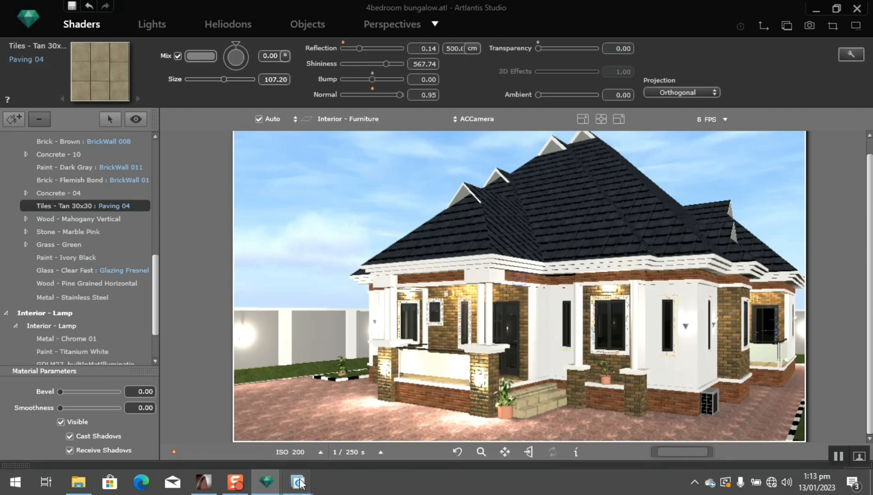
Compare the model with reference renders NEW5~1.JPG and new.jpg and the finished 4bedroom bungalo.atl project, and return to 4bedroom bungalow.atl.
{"action": "mouse_move", "coordinate": [298, 482]}
{"action": "left_click", "coordinate": [466, 440]}
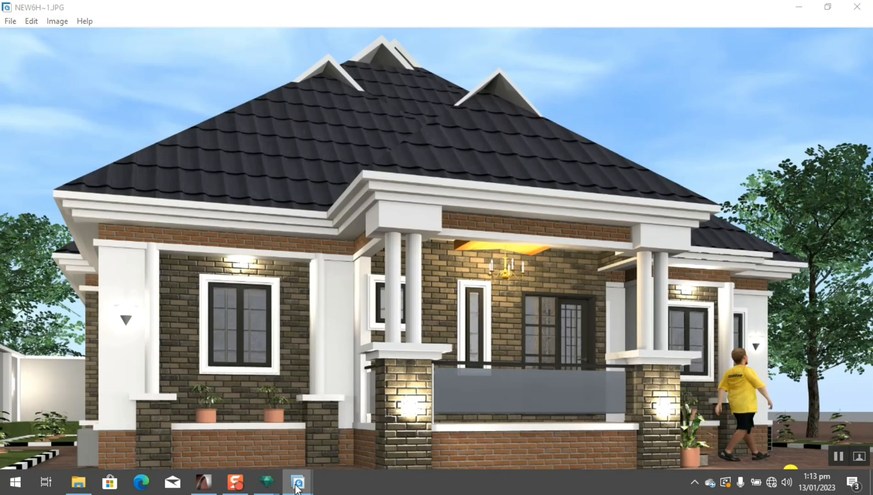
{"action": "left_click", "coordinate": [639, 454]}
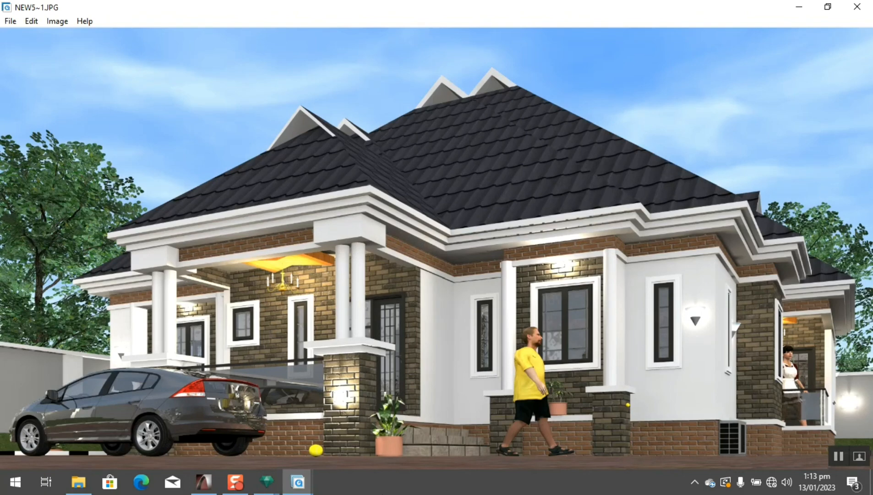
{"action": "left_click", "coordinate": [769, 437]}
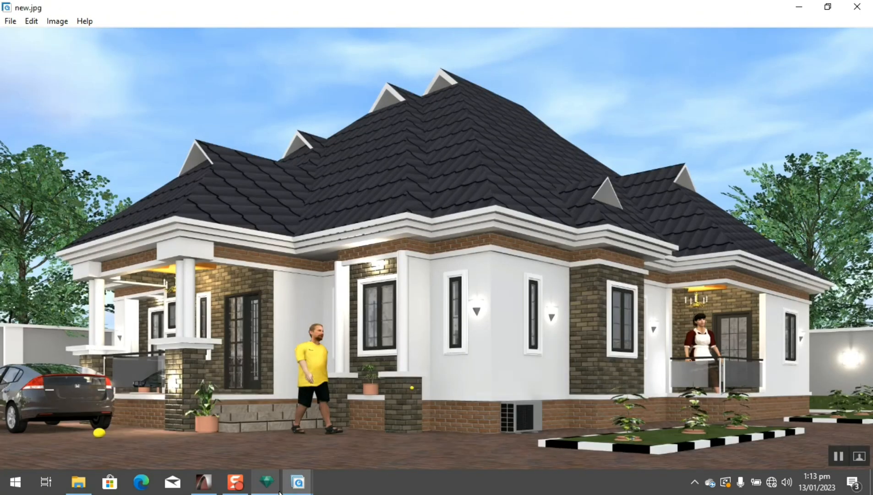
{"action": "mouse_move", "coordinate": [268, 485]}
{"action": "left_click", "coordinate": [212, 449]}
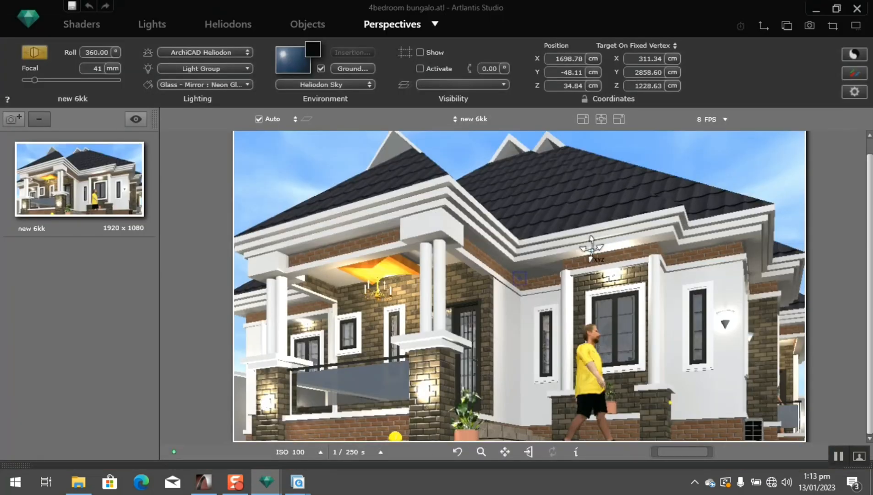
{"action": "left_click_drag", "start_coordinate": [592, 247], "coordinate": [592, 305]}
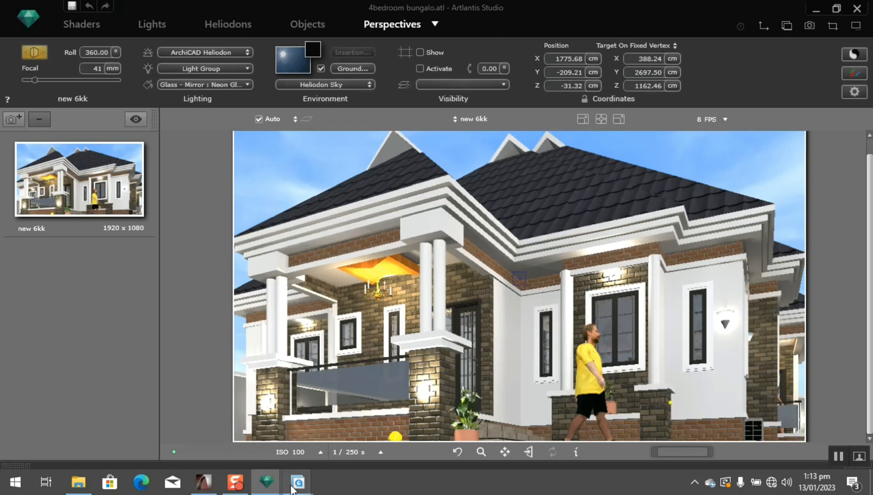
{"action": "mouse_move", "coordinate": [266, 482]}
{"action": "left_click", "coordinate": [292, 457]}
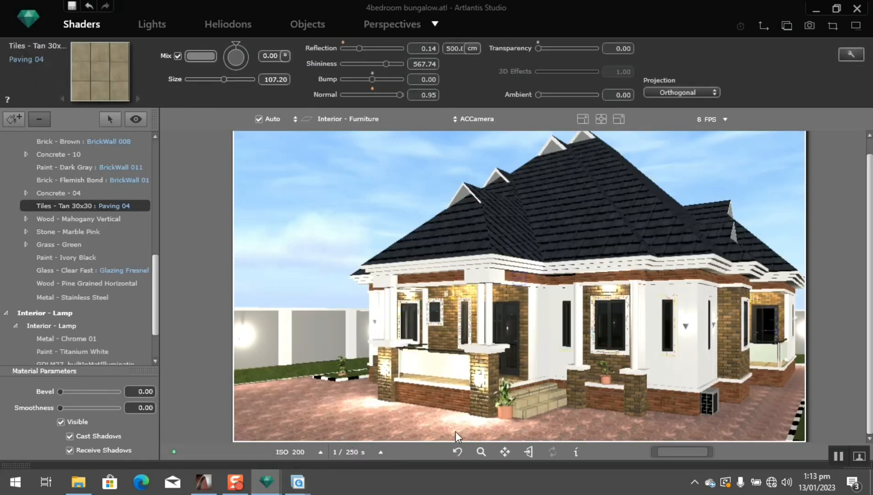
Set the fence wall's Paint - Light Gray material to shininess 1000.00 and smoothness 0.00.
{"action": "left_click", "coordinate": [311, 338]}
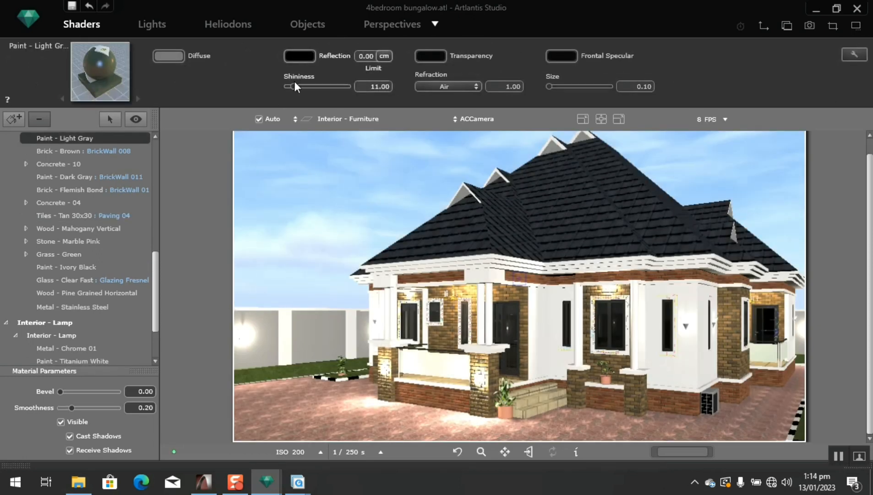
{"action": "left_click_drag", "start_coordinate": [295, 86], "coordinate": [358, 91]}
{"action": "left_click_drag", "start_coordinate": [73, 408], "coordinate": [61, 408]}
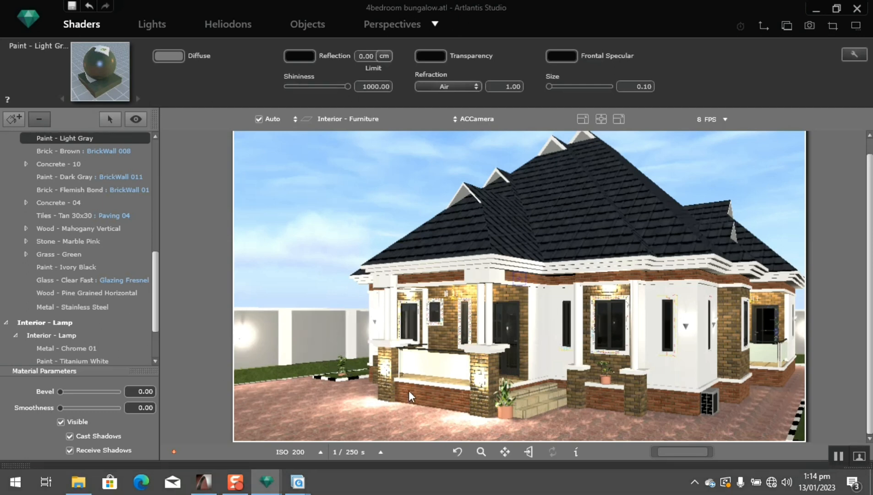
Remove the Marble 01 GS.tif texture from the ground's Stone - Marble Pink material.
{"action": "left_click", "coordinate": [338, 380]}
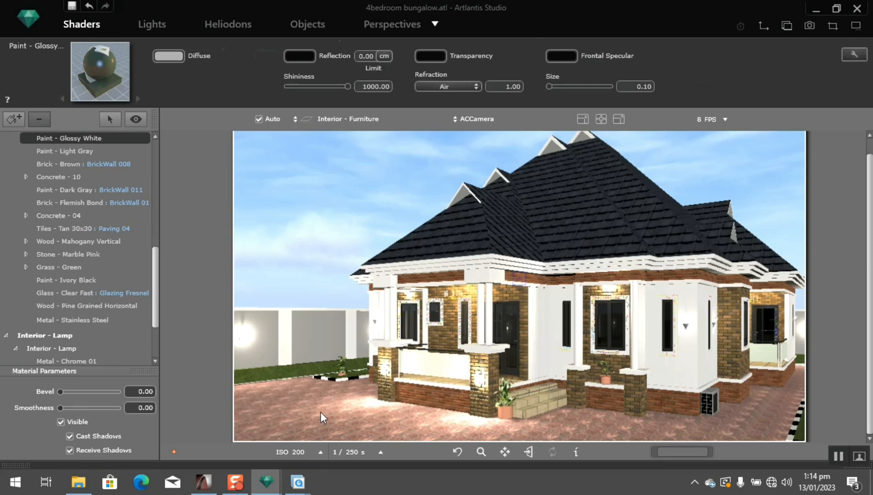
{"action": "left_click", "coordinate": [320, 411]}
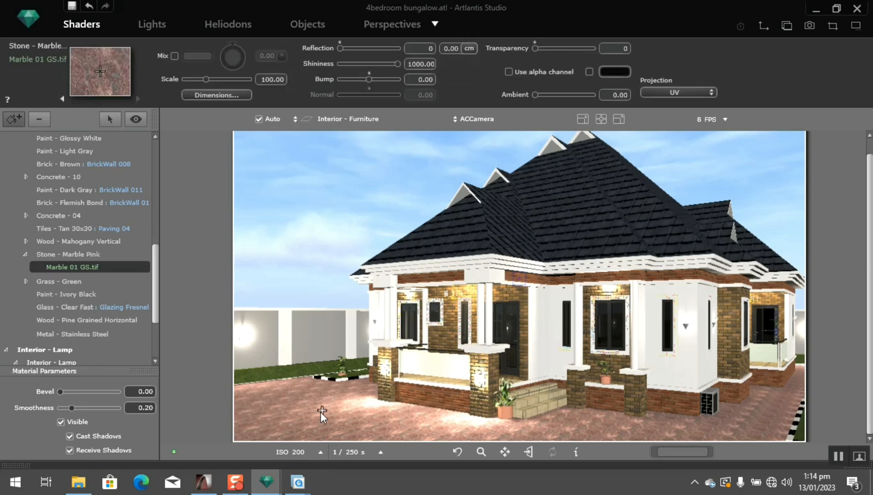
{"action": "right_click", "coordinate": [103, 274]}
{"action": "left_click", "coordinate": [132, 278]}
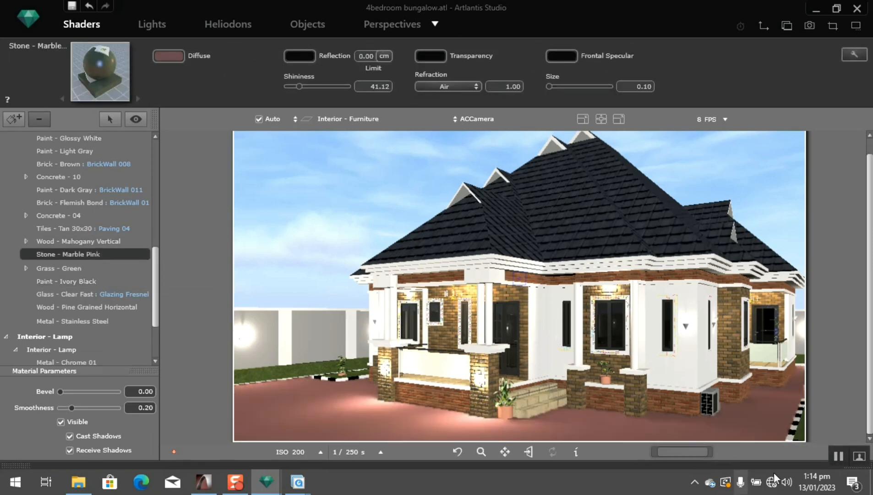
Browse the catalog's wall, floor, paving and landscape shader categories for a suitable ground surface.
{"action": "left_click", "coordinate": [860, 456]}
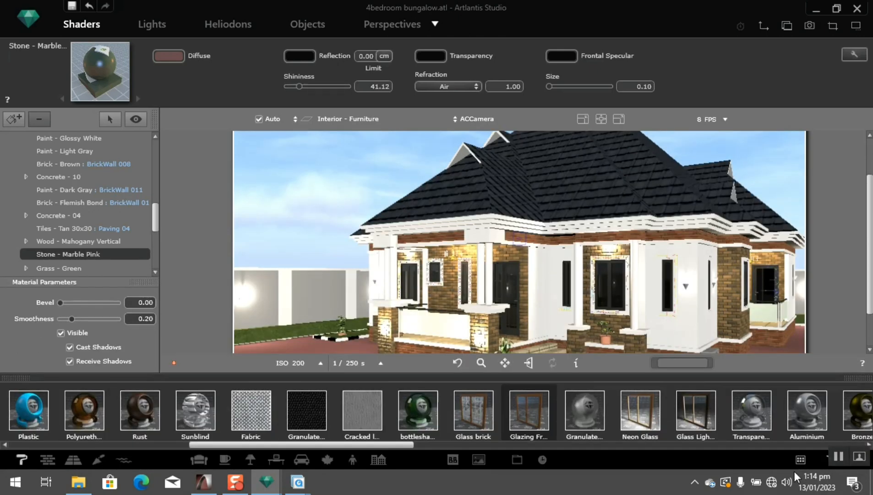
{"action": "left_click", "coordinate": [800, 461]}
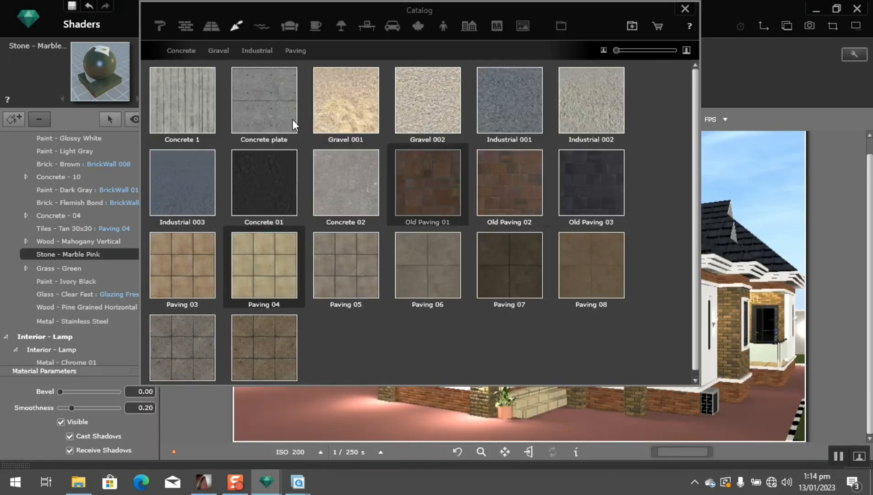
{"action": "left_click", "coordinate": [266, 52]}
{"action": "left_click", "coordinate": [220, 51]}
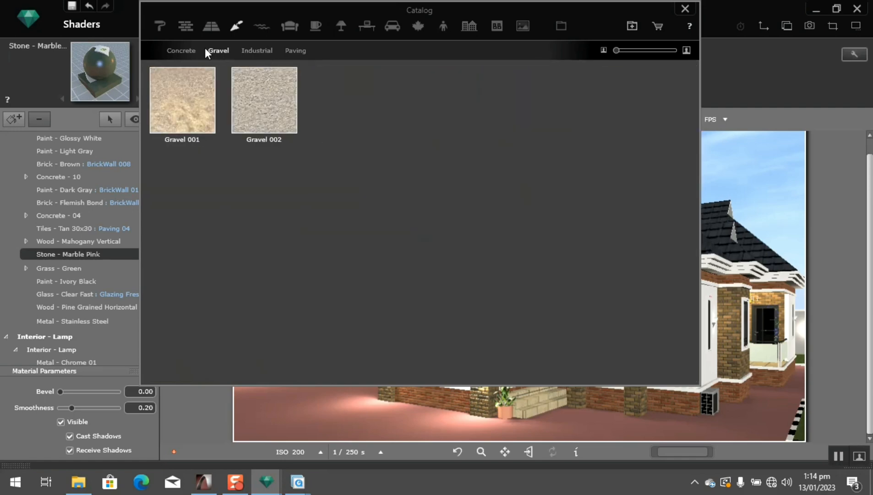
{"action": "left_click", "coordinate": [186, 50]}
{"action": "left_click", "coordinate": [186, 27]}
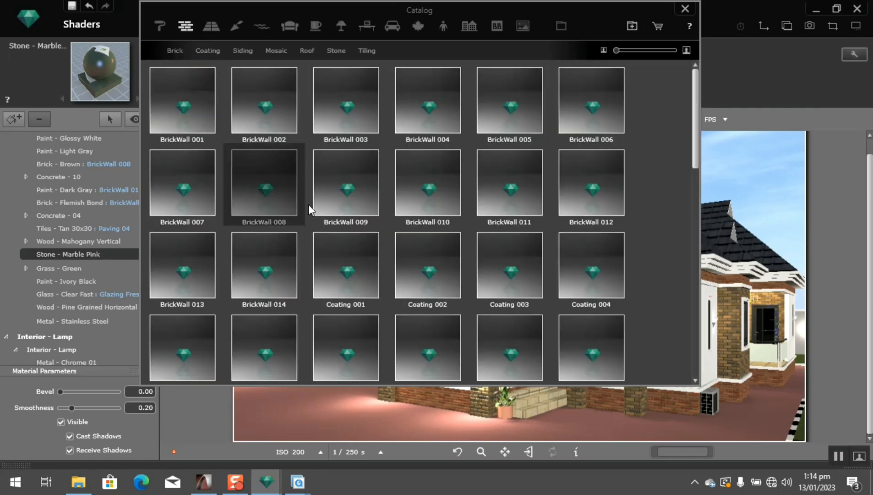
{"action": "left_click", "coordinate": [212, 29]}
{"action": "scroll", "coordinate": [419, 296], "scroll_direction": "down", "scroll_amount": 5}
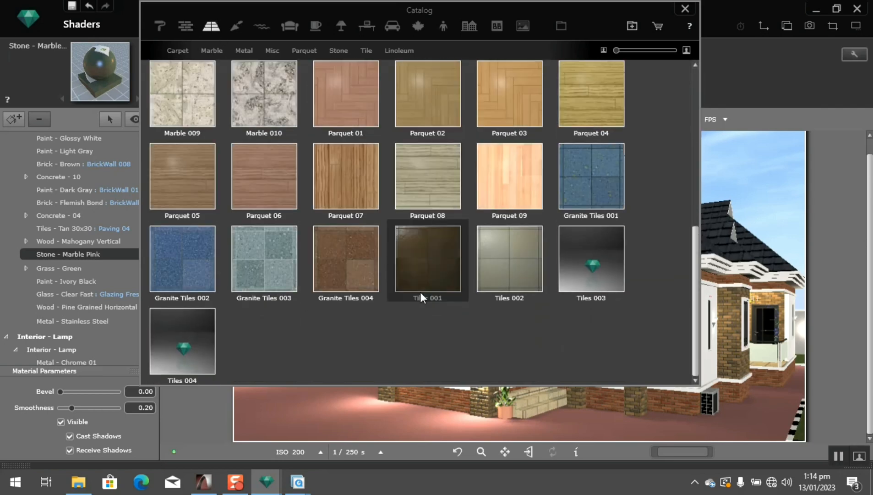
{"action": "scroll", "coordinate": [371, 205], "scroll_direction": "up", "scroll_amount": 5}
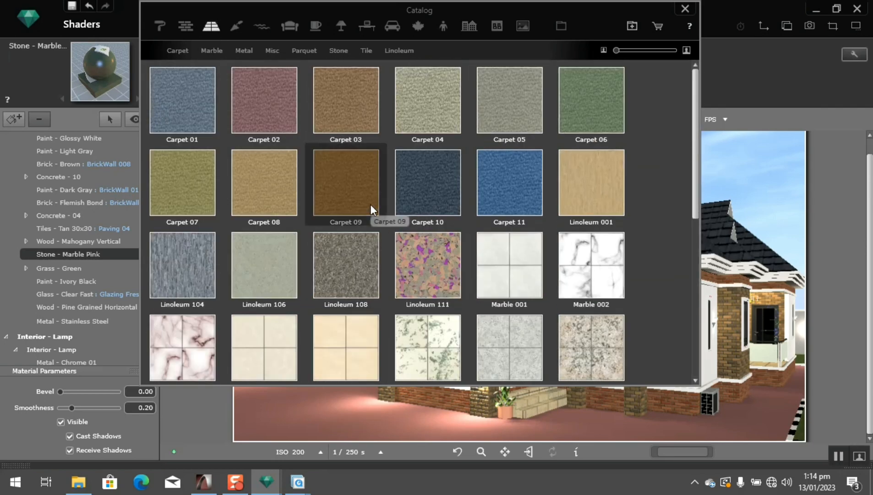
{"action": "left_click", "coordinate": [241, 31]}
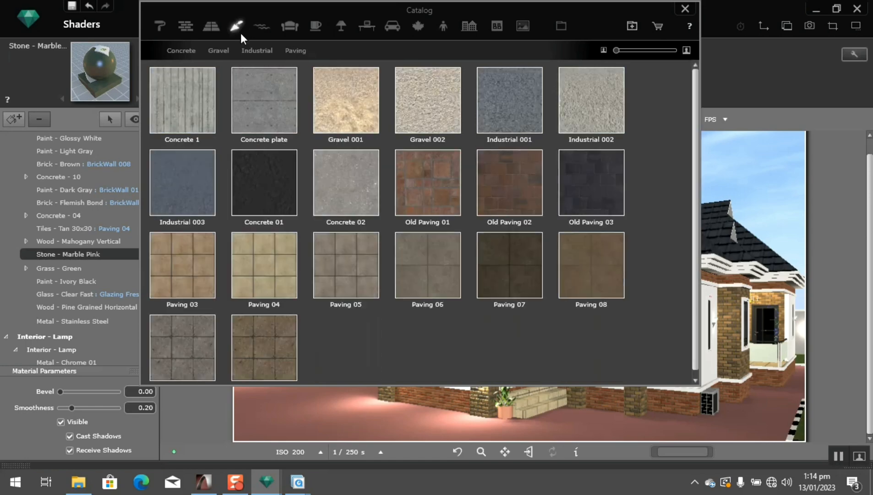
{"action": "scroll", "coordinate": [323, 183], "scroll_direction": "down", "scroll_amount": 1}
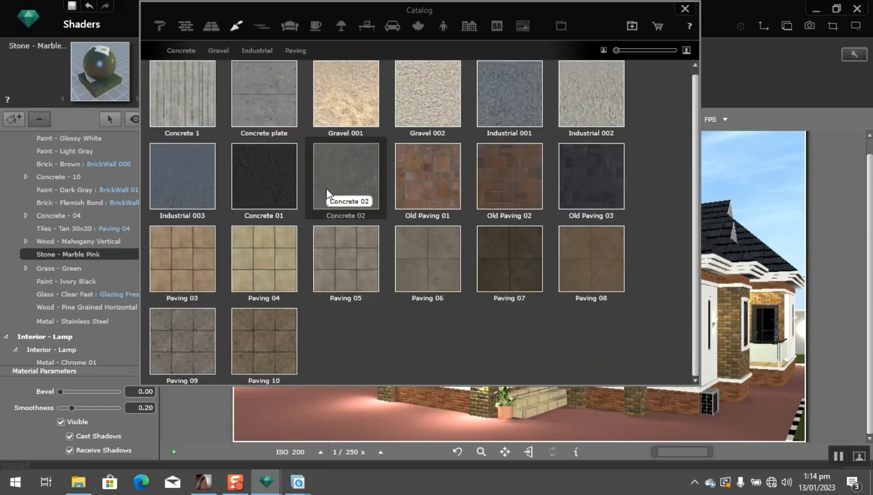
{"action": "scroll", "coordinate": [327, 191], "scroll_direction": "up", "scroll_amount": 1}
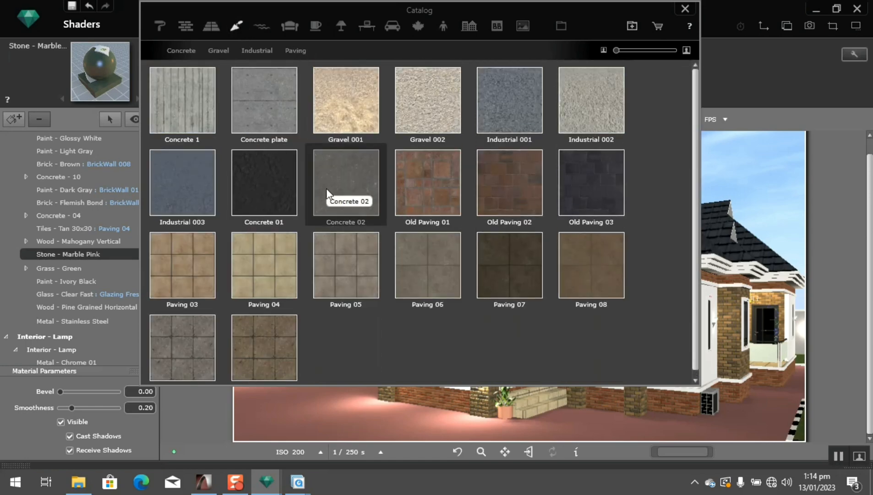
{"action": "left_click", "coordinate": [262, 25]}
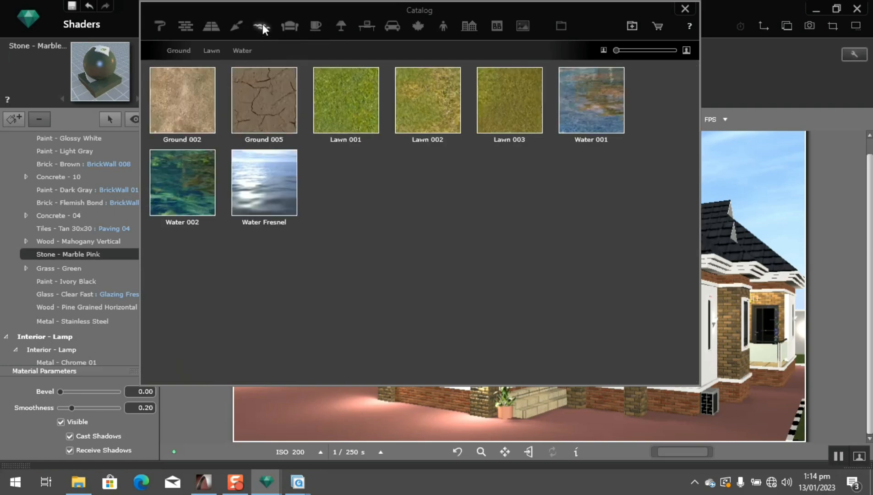
{"action": "left_click", "coordinate": [285, 26]}
{"action": "left_click", "coordinate": [185, 26]}
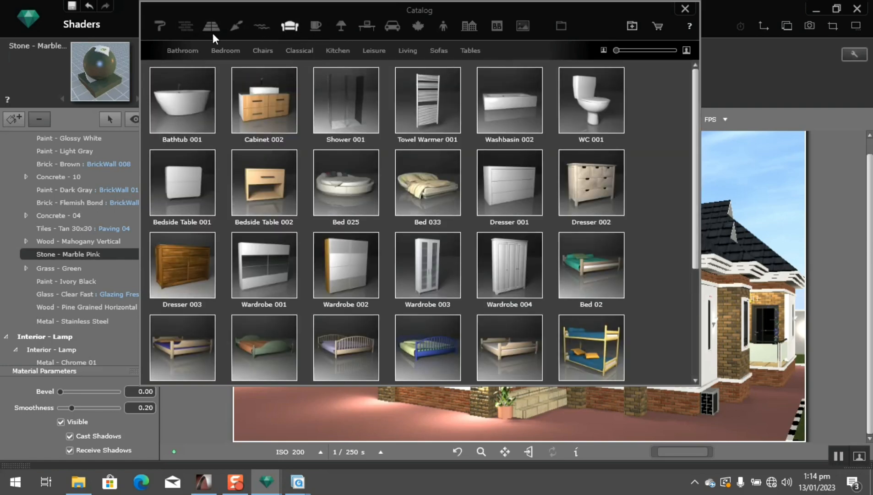
{"action": "left_click", "coordinate": [207, 27]}
{"action": "scroll", "coordinate": [299, 169], "scroll_direction": "down", "scroll_amount": 5}
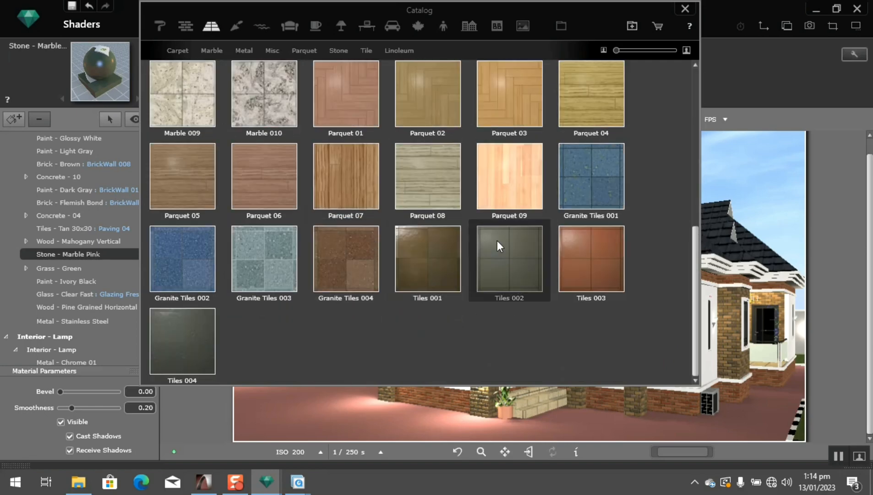
{"action": "scroll", "coordinate": [497, 241], "scroll_direction": "up", "scroll_amount": 3}
{"action": "scroll", "coordinate": [481, 232], "scroll_direction": "up", "scroll_amount": 3}
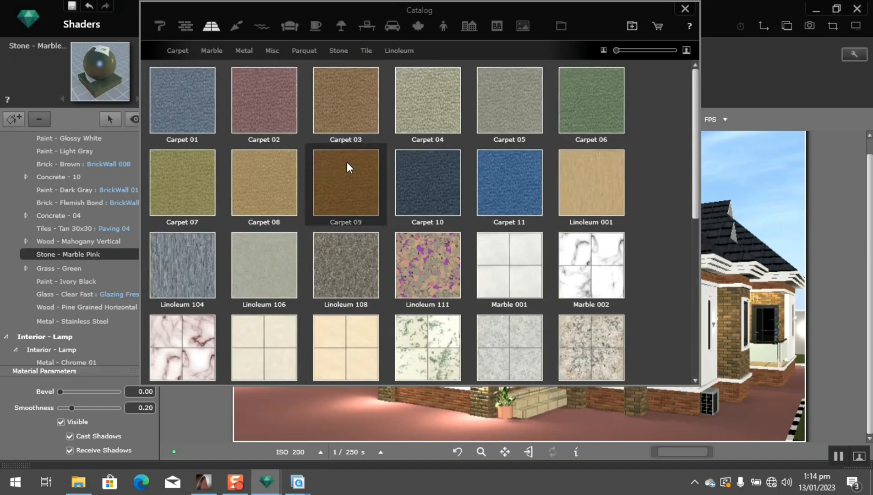
{"action": "left_click", "coordinate": [175, 53]}
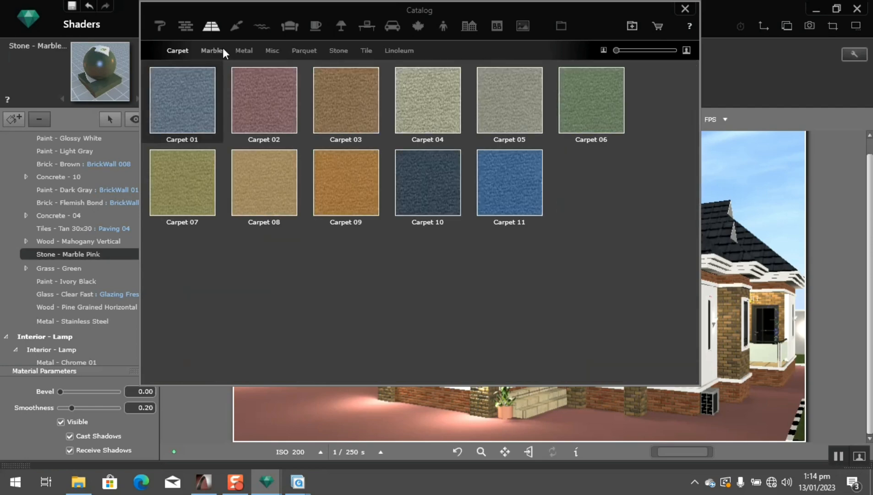
{"action": "left_click", "coordinate": [221, 49]}
Apply the Old Paving 02 catalog shader to the ground around the bungalow and close the catalog.
{"action": "left_click", "coordinate": [237, 25]}
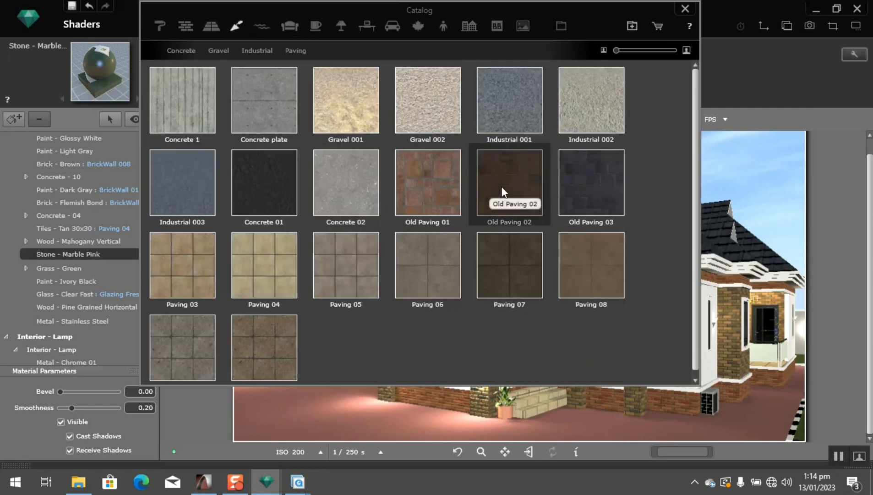
{"action": "left_click_drag", "start_coordinate": [500, 206], "coordinate": [351, 417]}
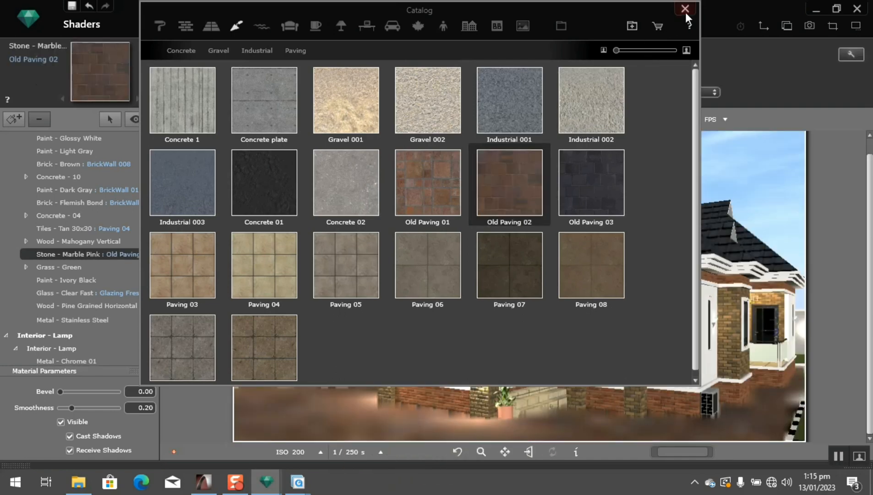
{"action": "left_click", "coordinate": [685, 10]}
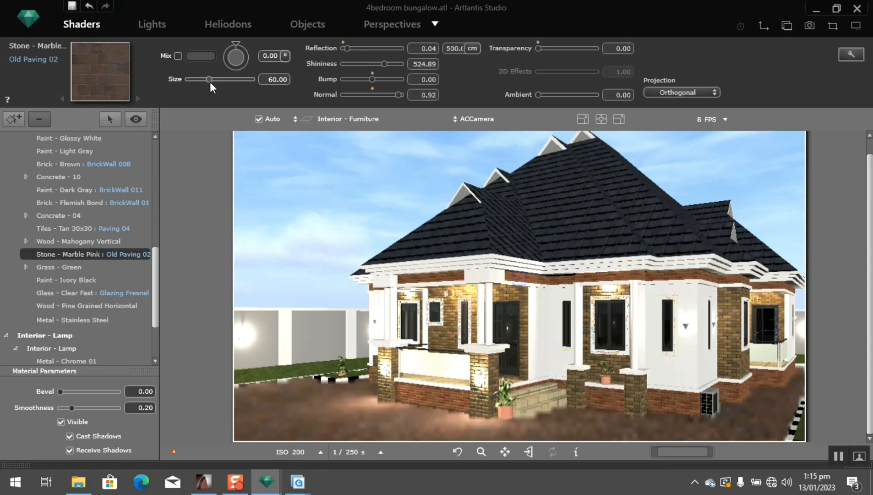
Set the ground's Old Paving 02 shader to size 80.70 with color mix enabled and smoothness 0.00, and save the project.
{"action": "left_click_drag", "start_coordinate": [216, 82], "coordinate": [224, 82]}
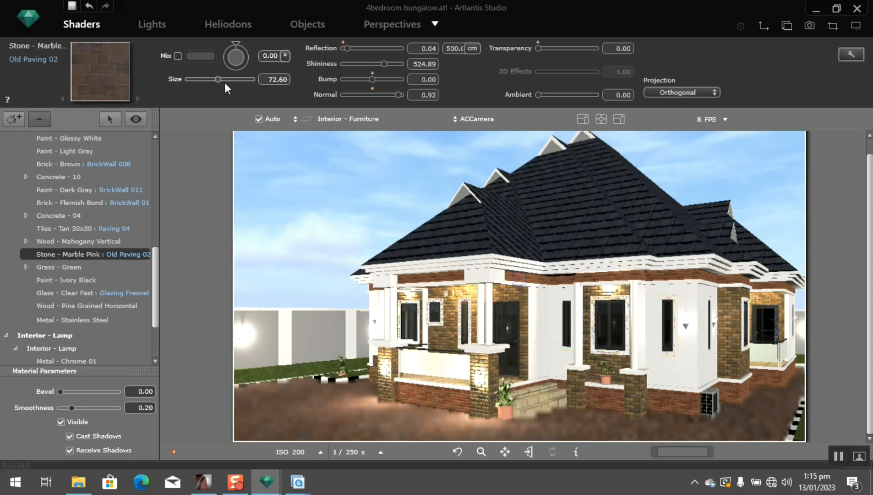
{"action": "left_click", "coordinate": [176, 57]}
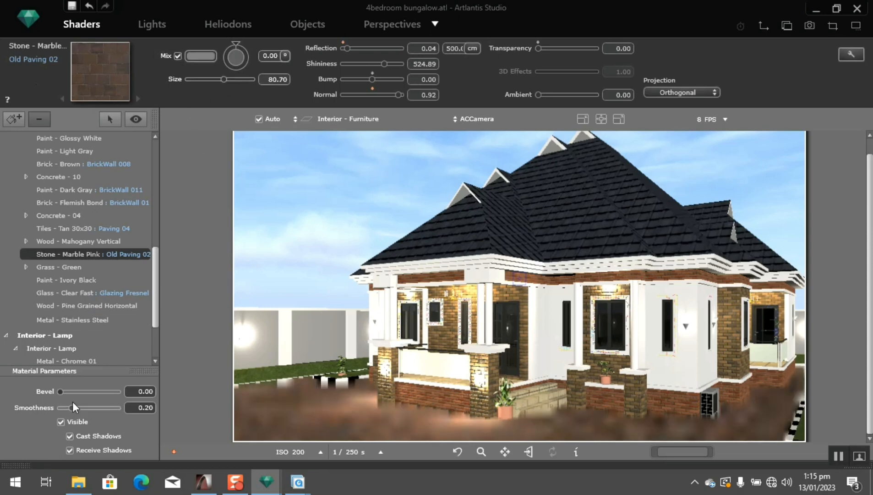
{"action": "left_click_drag", "start_coordinate": [72, 407], "coordinate": [36, 402]}
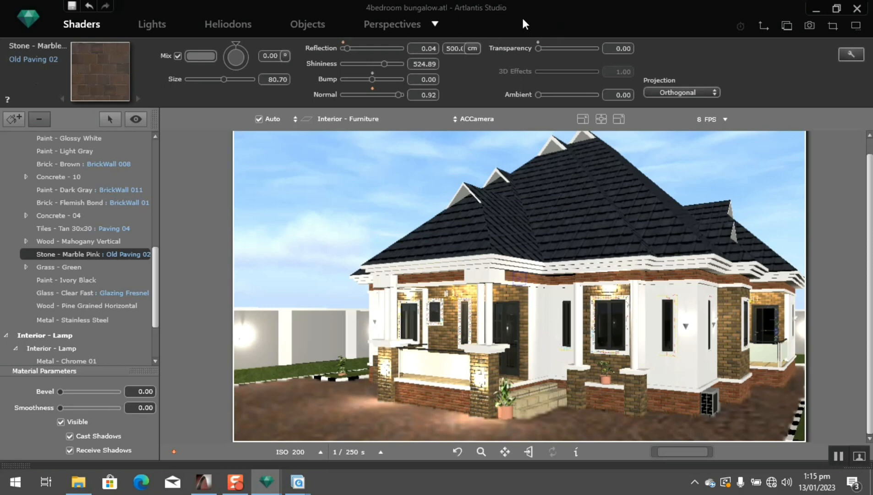
{"action": "left_click", "coordinate": [36, 14]}
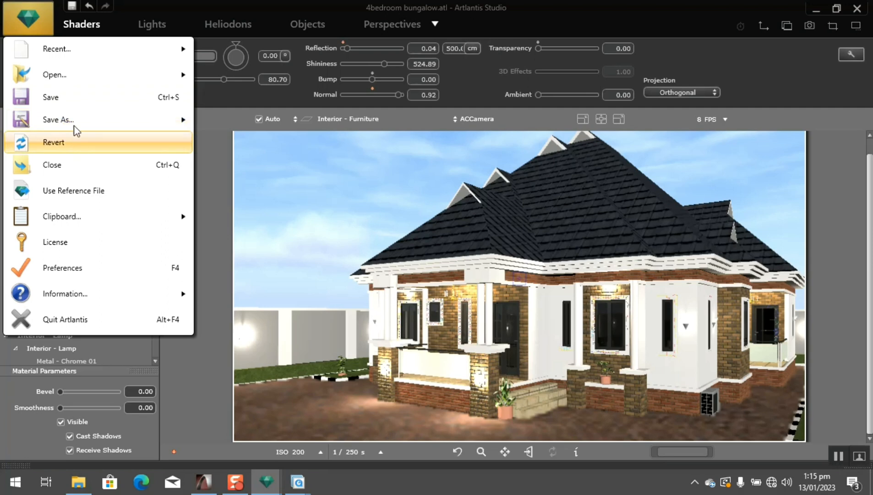
{"action": "left_click", "coordinate": [73, 98]}
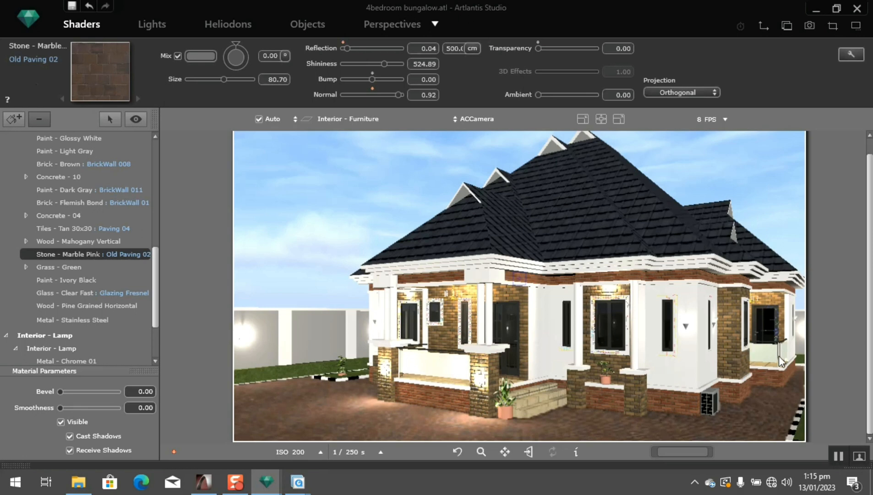
Set the porch railing's Paint - Anthracite material to smoothness 0.00 and shininess 289.97.
{"action": "left_click", "coordinate": [433, 364]}
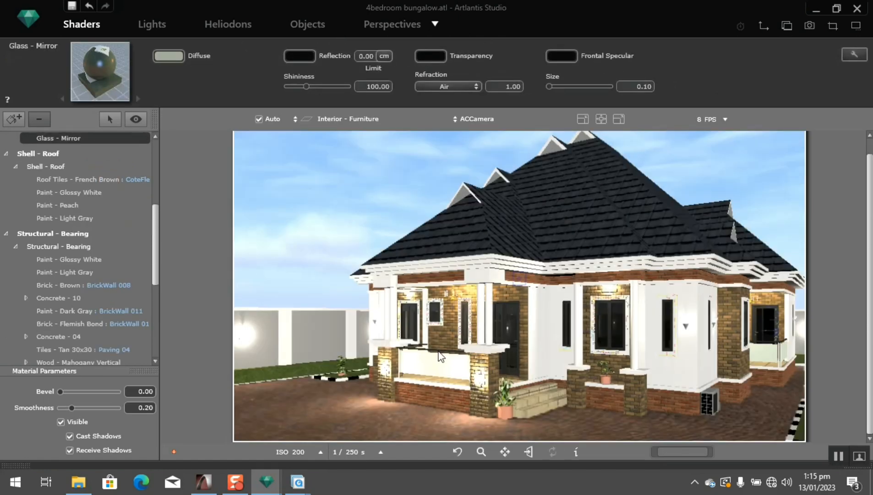
{"action": "left_click", "coordinate": [439, 348]}
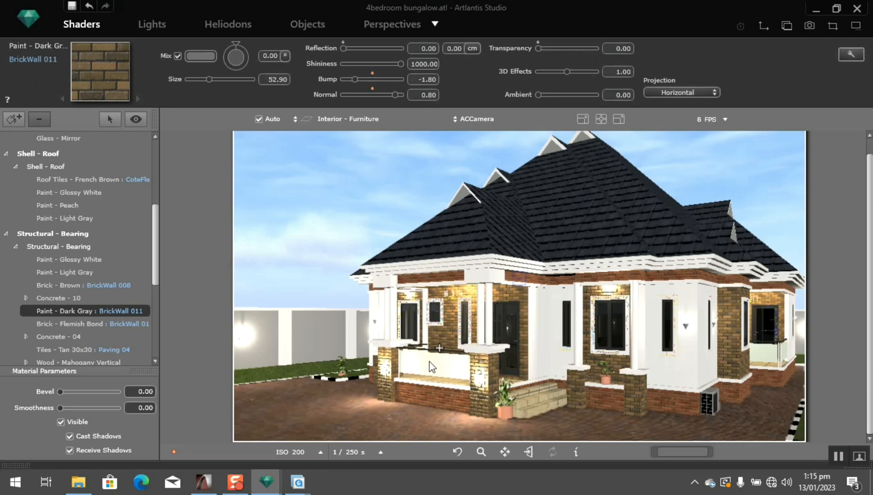
{"action": "left_click", "coordinate": [430, 361]}
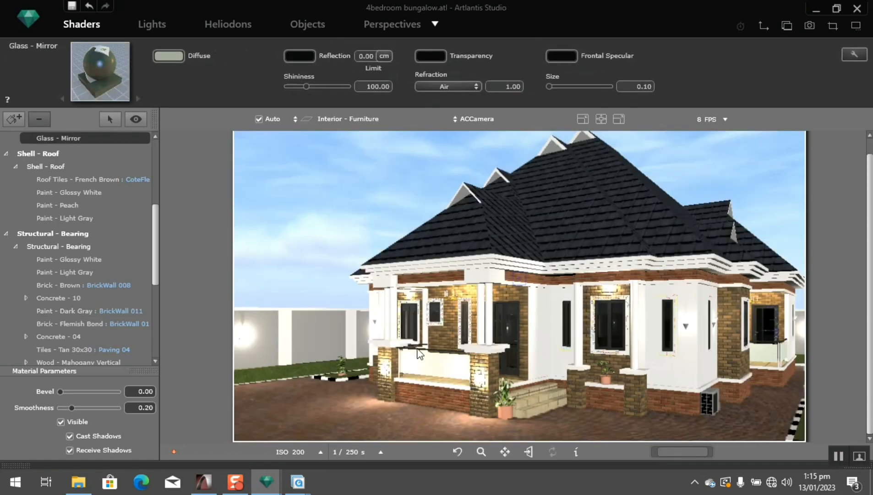
{"action": "left_click", "coordinate": [420, 354]}
{"action": "left_click", "coordinate": [784, 347]}
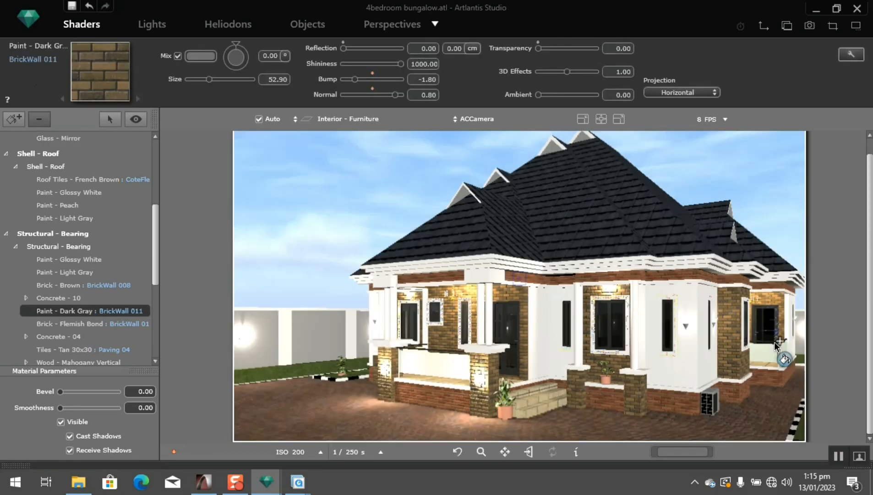
{"action": "left_click", "coordinate": [769, 343]}
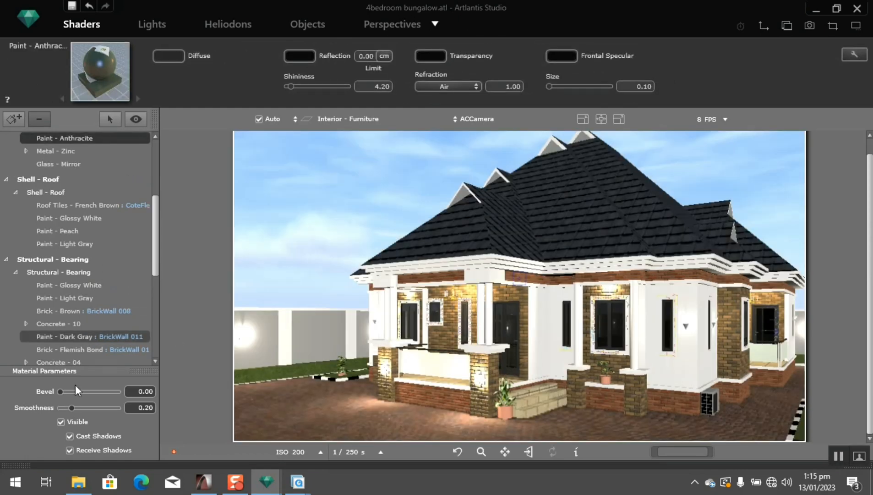
{"action": "left_click_drag", "start_coordinate": [69, 410], "coordinate": [34, 410]}
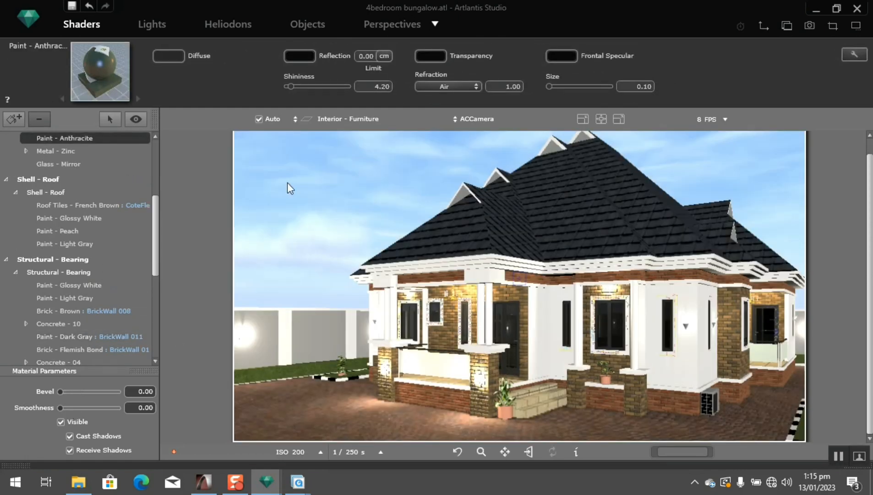
{"action": "left_click_drag", "start_coordinate": [294, 87], "coordinate": [320, 87]}
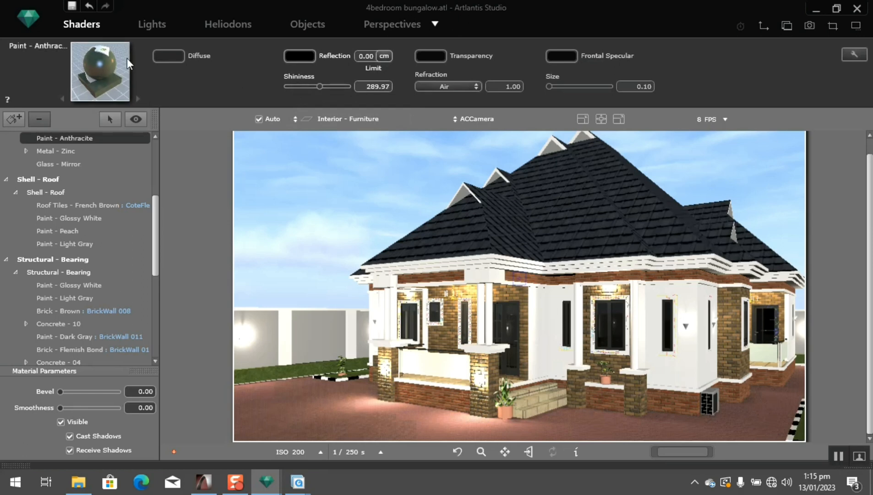
{"action": "left_click", "coordinate": [172, 55]}
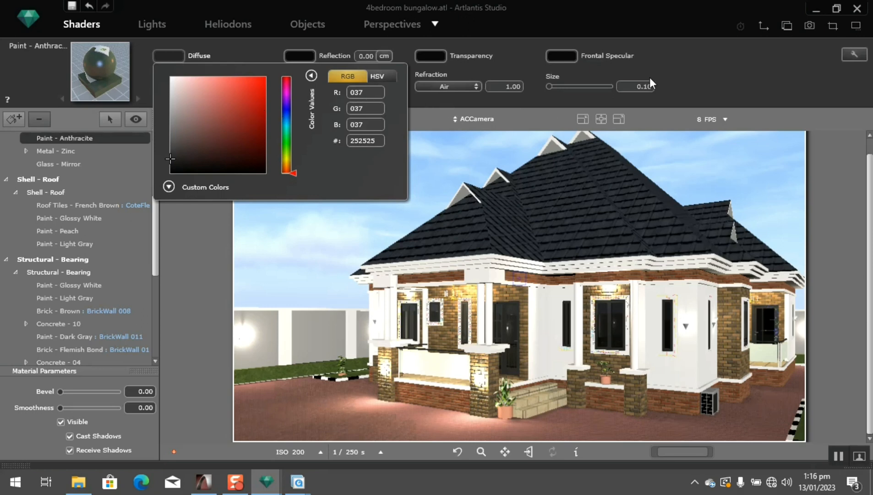
{"action": "left_click", "coordinate": [697, 79]}
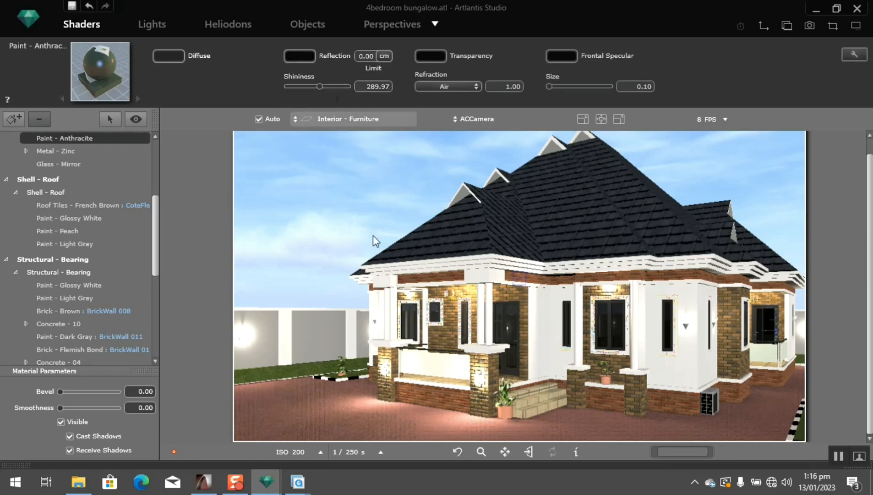
Merge the vertices of the porch railing panel's Glass - Mirror material.
{"action": "left_click", "coordinate": [438, 364]}
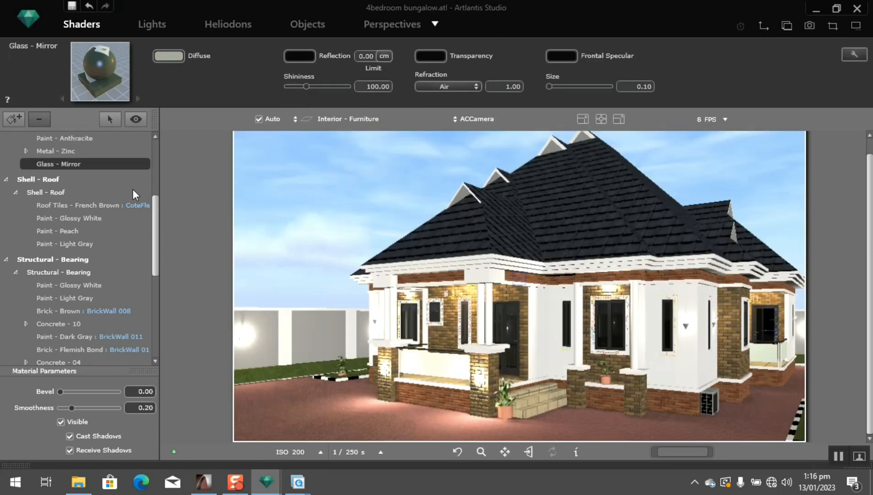
{"action": "right_click", "coordinate": [69, 164]}
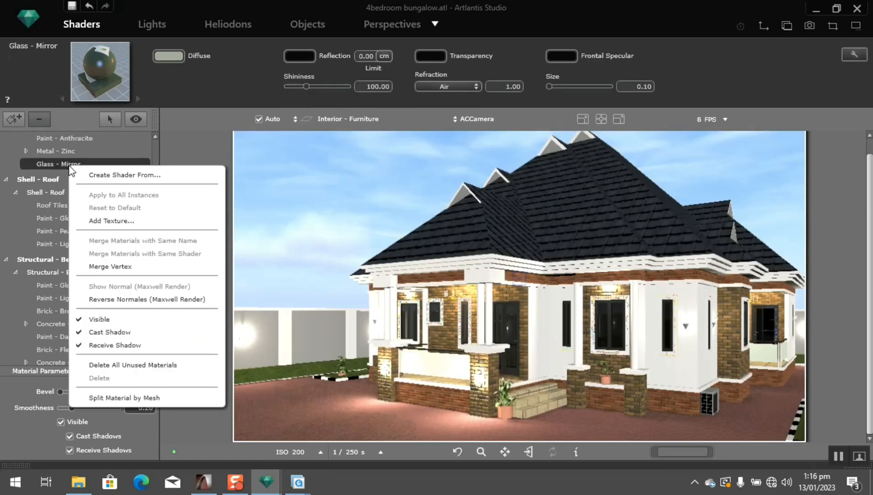
{"action": "left_click", "coordinate": [103, 268]}
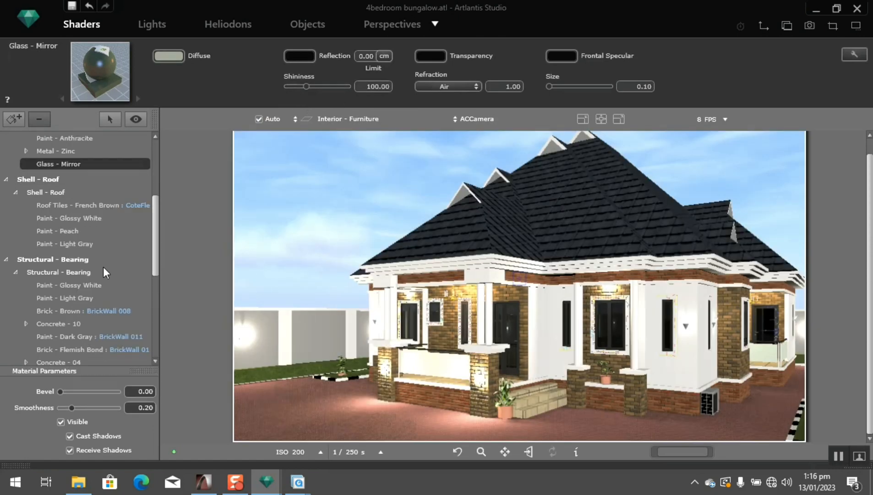
Apply the Glazing Fresnel catalog shader to the porch railing's Glass - Mirror panels.
{"action": "left_click", "coordinate": [859, 456]}
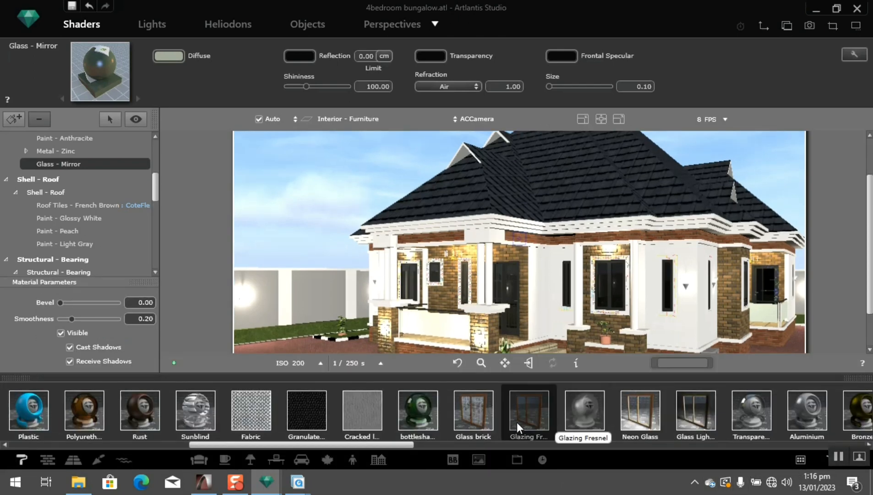
{"action": "scroll", "coordinate": [306, 420], "scroll_direction": "up", "scroll_amount": 3}
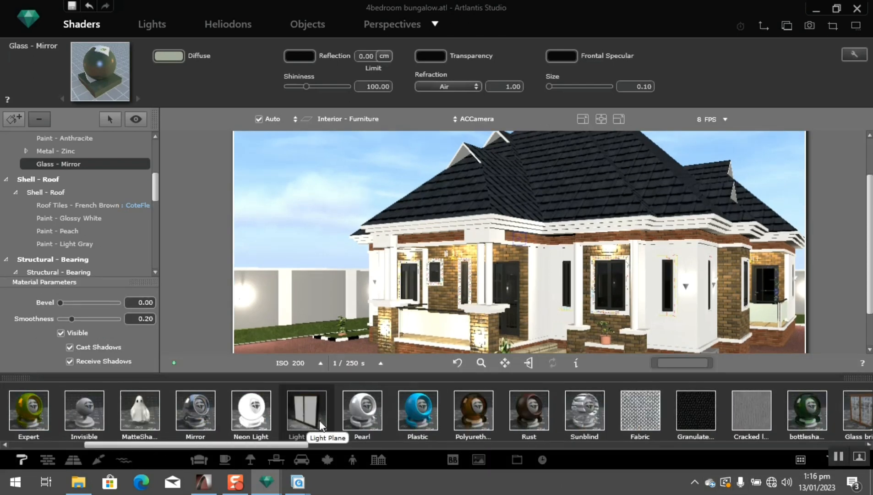
{"action": "scroll", "coordinate": [649, 424], "scroll_direction": "down", "scroll_amount": 2}
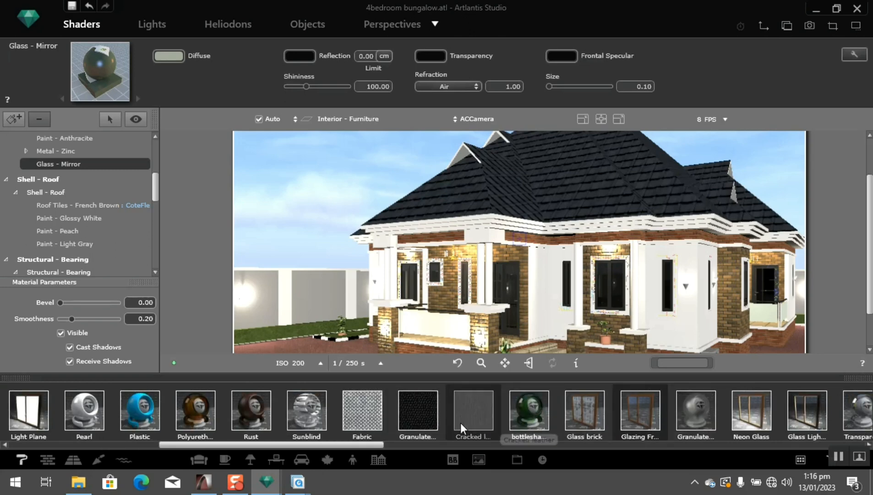
{"action": "scroll", "coordinate": [648, 421], "scroll_direction": "up", "scroll_amount": 4}
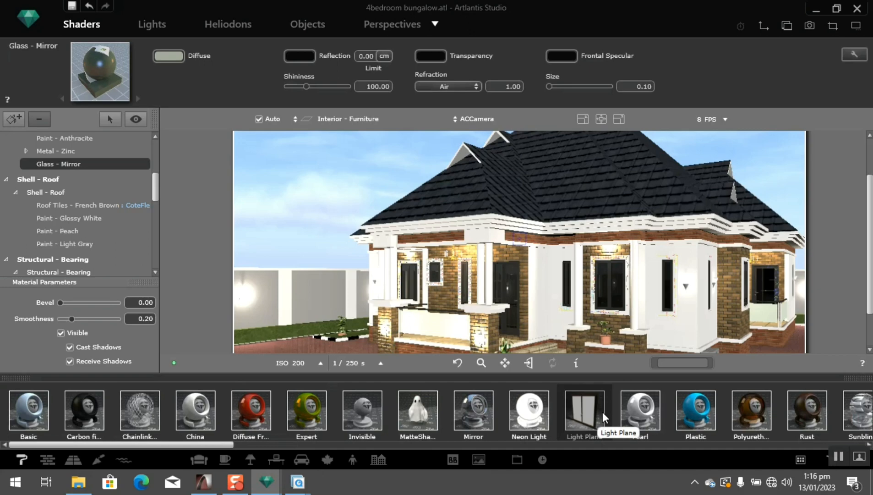
{"action": "scroll", "coordinate": [626, 409], "scroll_direction": "down", "scroll_amount": 4}
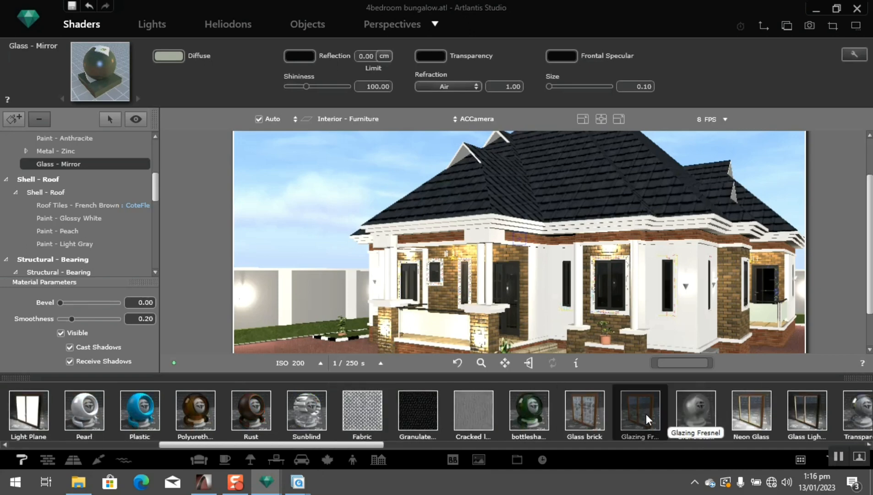
{"action": "left_click_drag", "start_coordinate": [646, 413], "coordinate": [683, 320]}
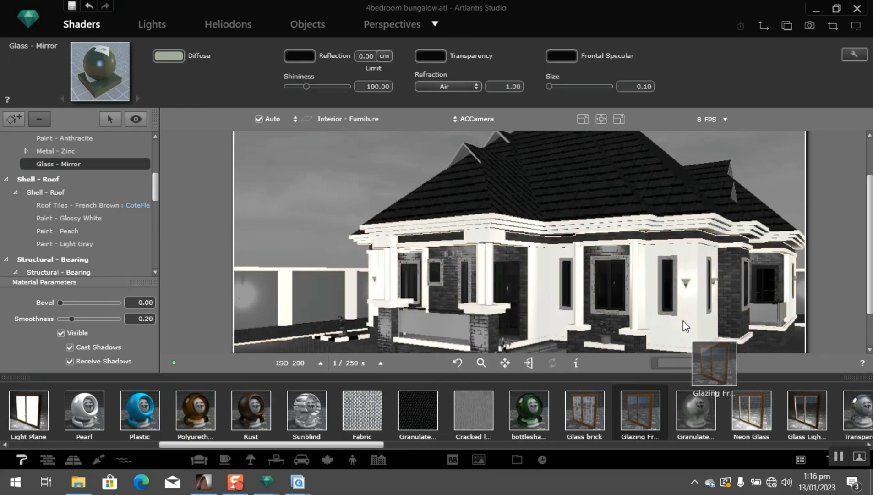
{"action": "left_click_drag", "start_coordinate": [683, 321], "coordinate": [448, 324]}
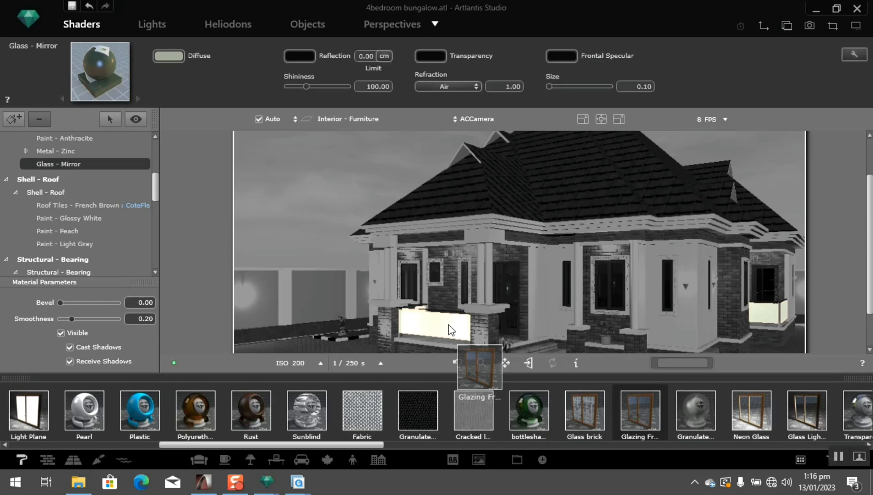
{"action": "left_click_drag", "start_coordinate": [448, 324], "coordinate": [448, 324]}
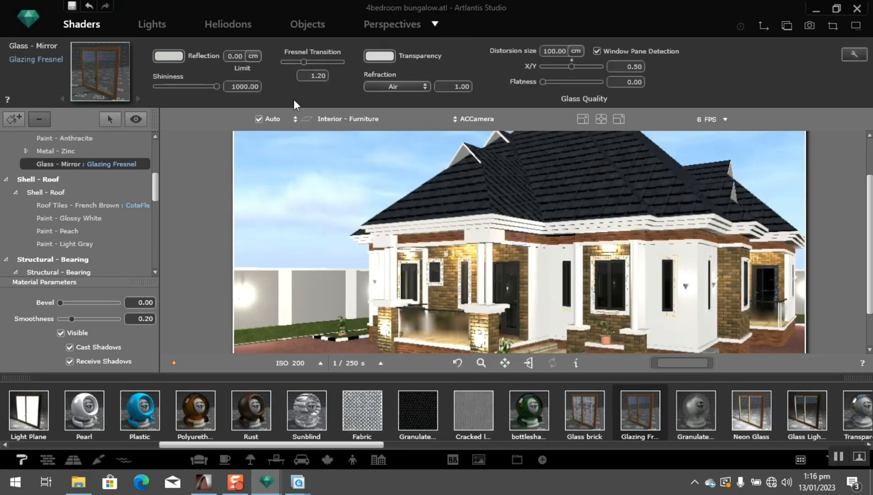
Set the railing glazing's refraction to Glass and its reflection color to RGB 33, 32, 32.
{"action": "left_click", "coordinate": [380, 86]}
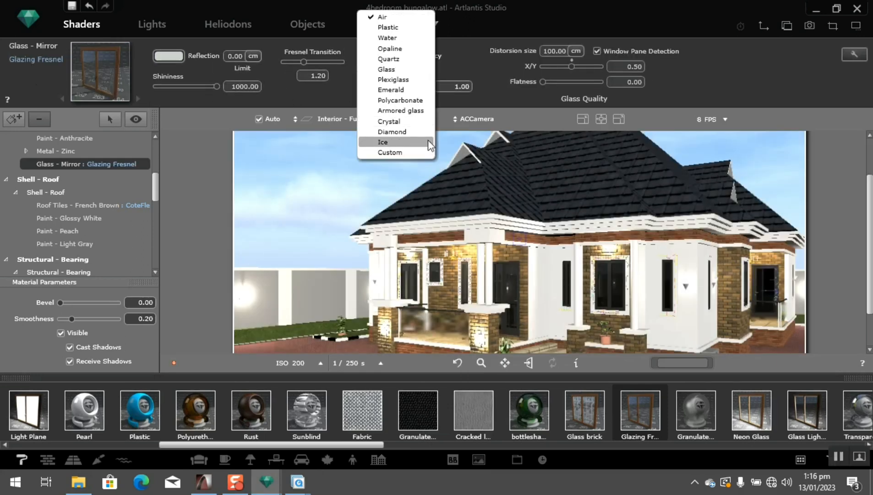
{"action": "left_click", "coordinate": [394, 69]}
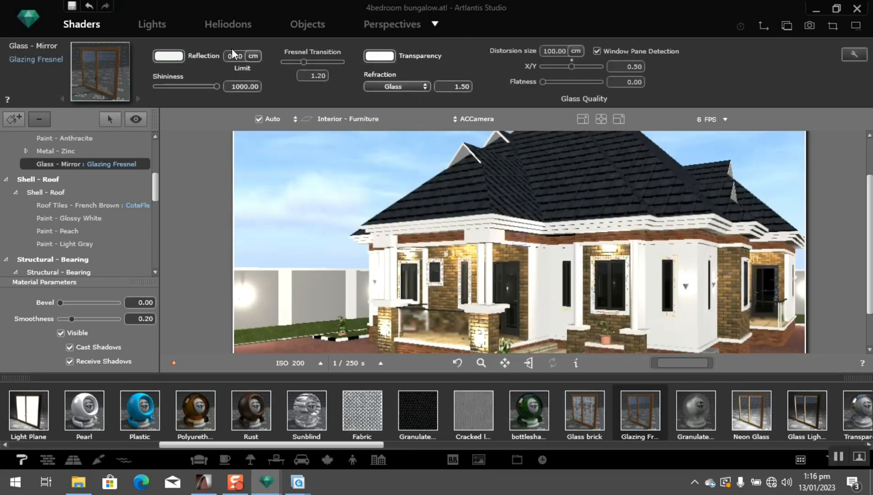
{"action": "left_click", "coordinate": [169, 55]}
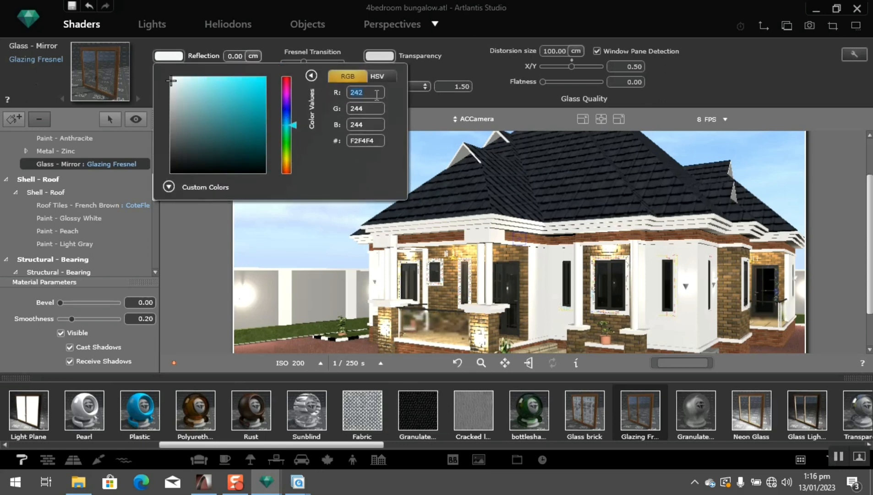
{"action": "type", "text": "033"}
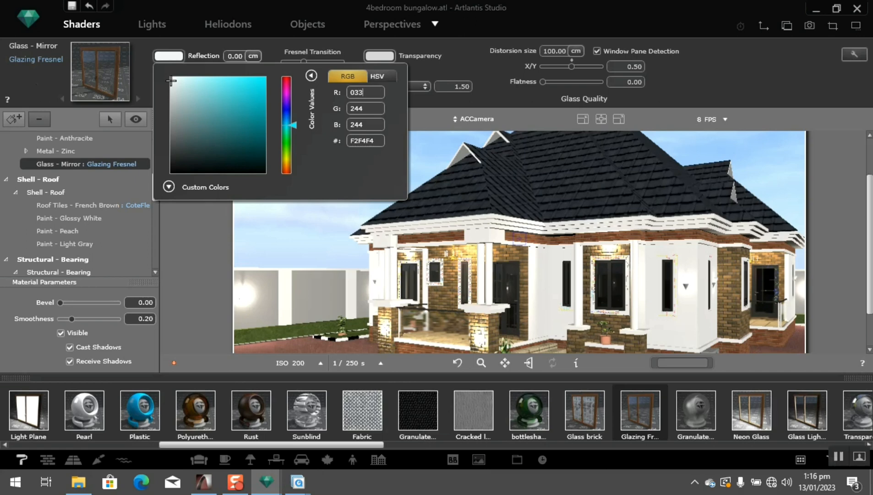
{"action": "key", "text": "Return"}
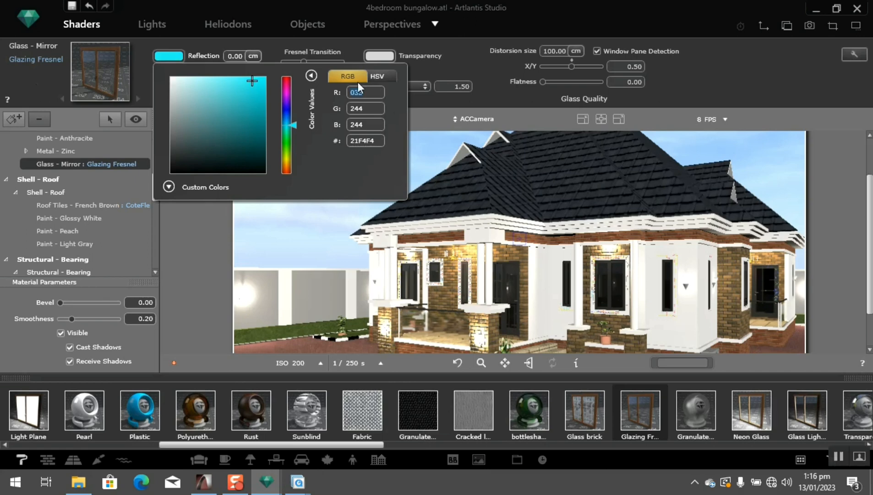
{"action": "double_click", "coordinate": [371, 109]}
{"action": "type", "text": "032"}
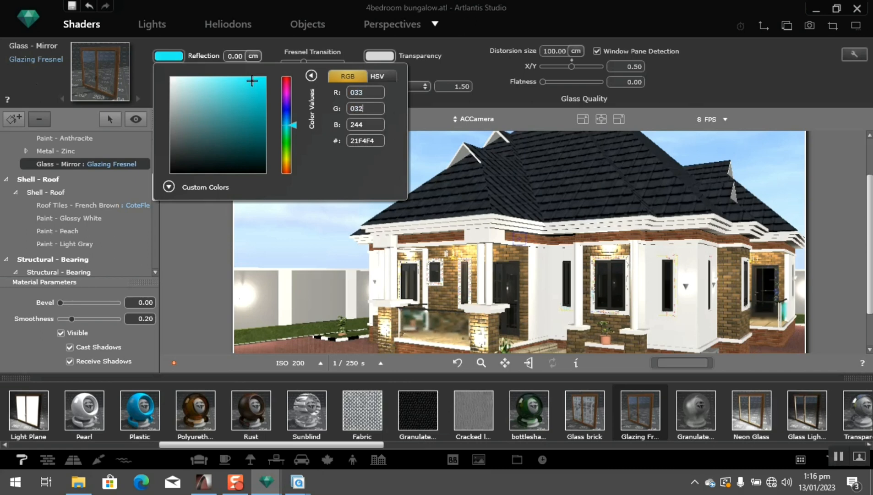
{"action": "key", "text": "Return"}
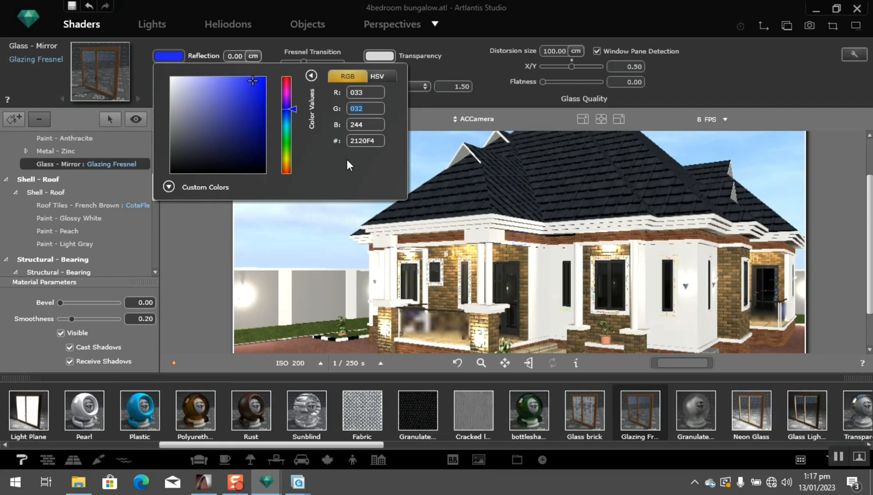
{"action": "double_click", "coordinate": [363, 124]}
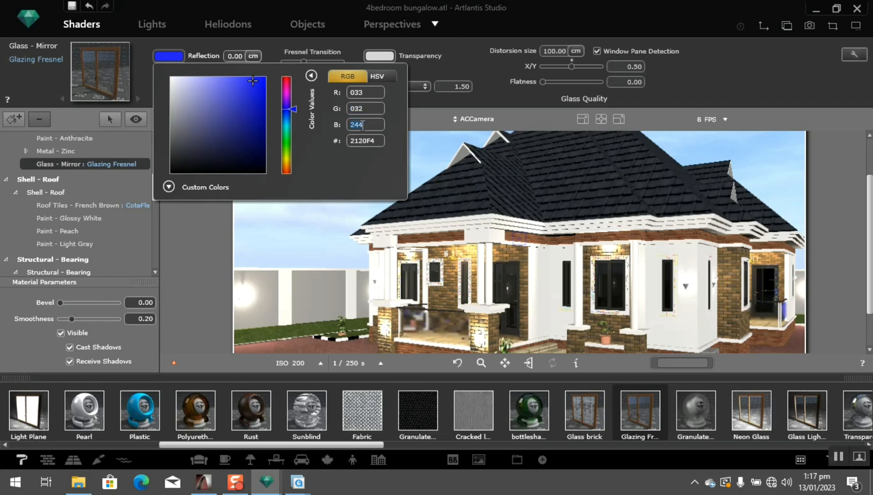
{"action": "type", "text": "032"}
{"action": "key", "text": "Return"}
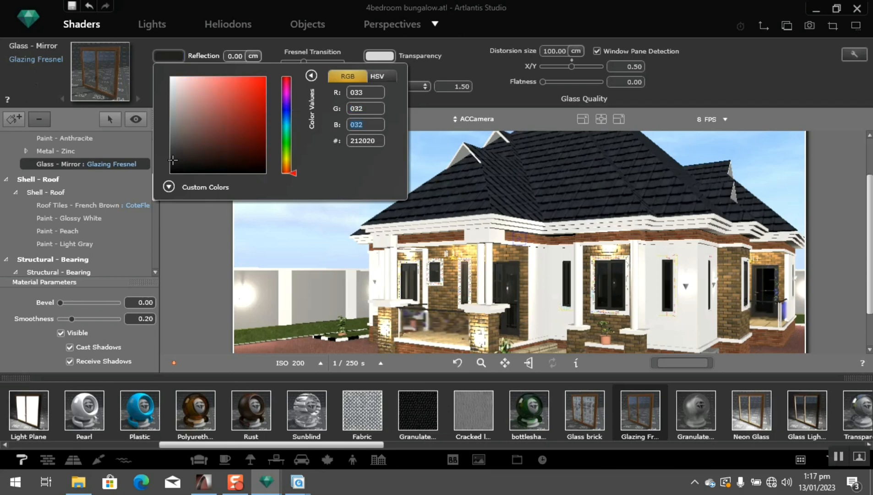
{"action": "left_click", "coordinate": [453, 42]}
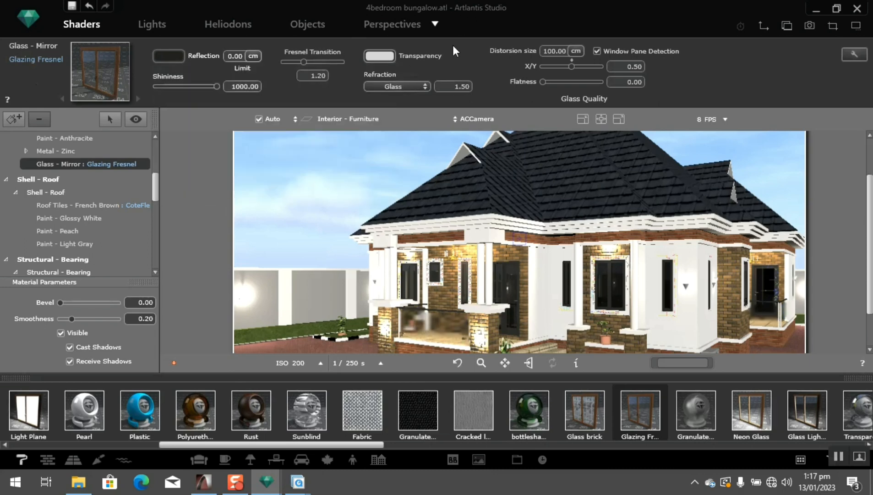
Darken the railing glazing's transparency color to RGB 58, 56, 56 and close the catalog.
{"action": "left_click", "coordinate": [379, 55]}
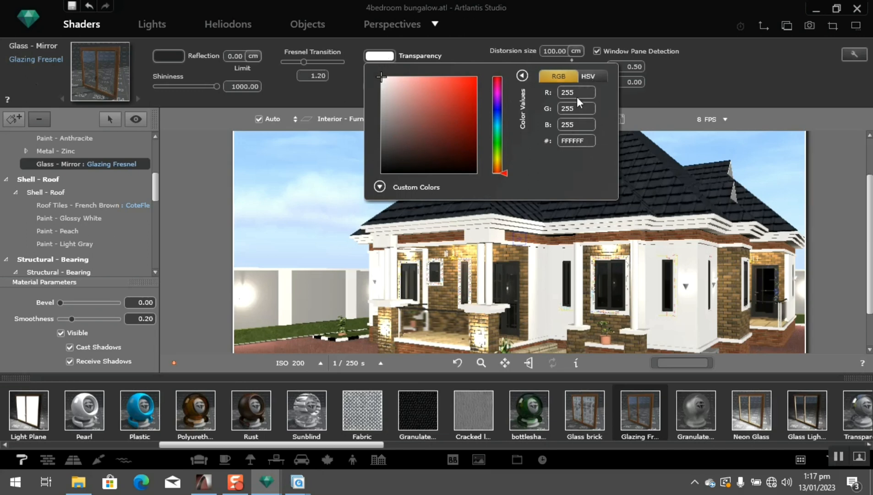
{"action": "left_click", "coordinate": [386, 120]}
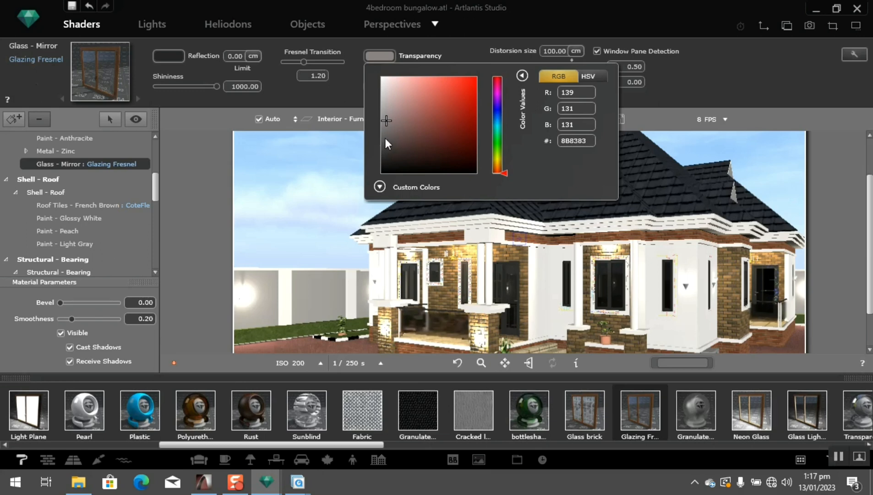
{"action": "left_click", "coordinate": [386, 138]}
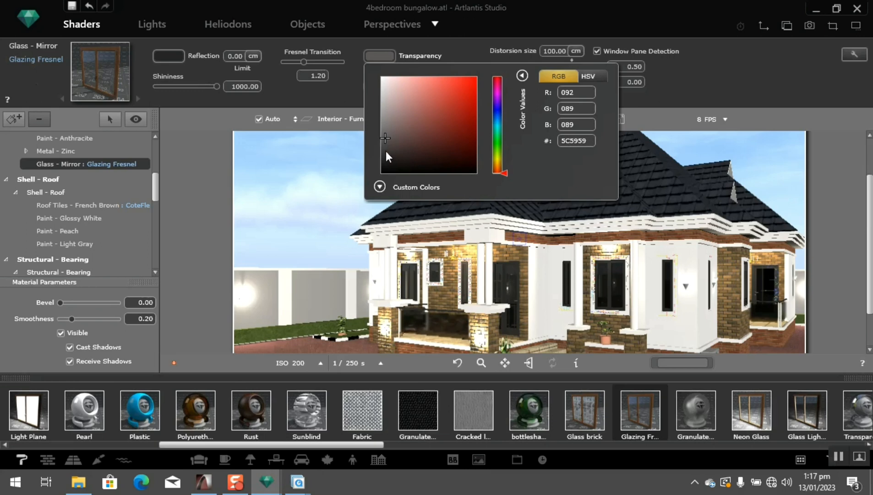
{"action": "left_click", "coordinate": [385, 150]}
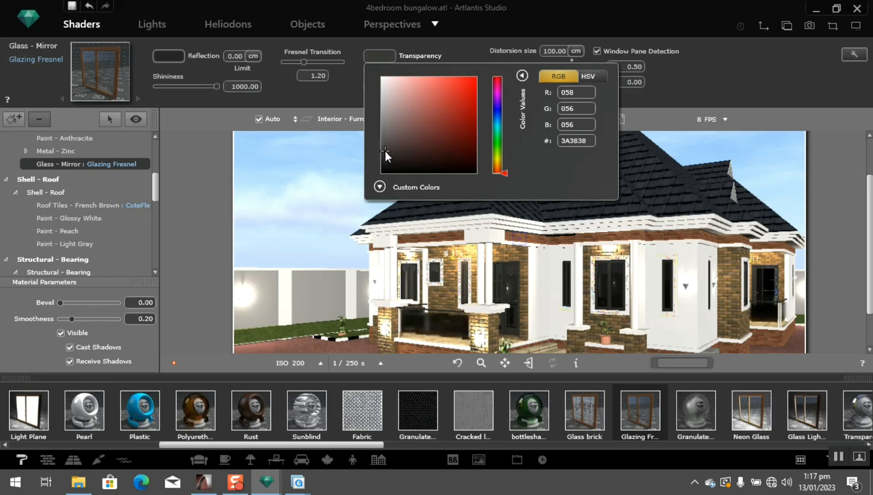
{"action": "left_click", "coordinate": [690, 61]}
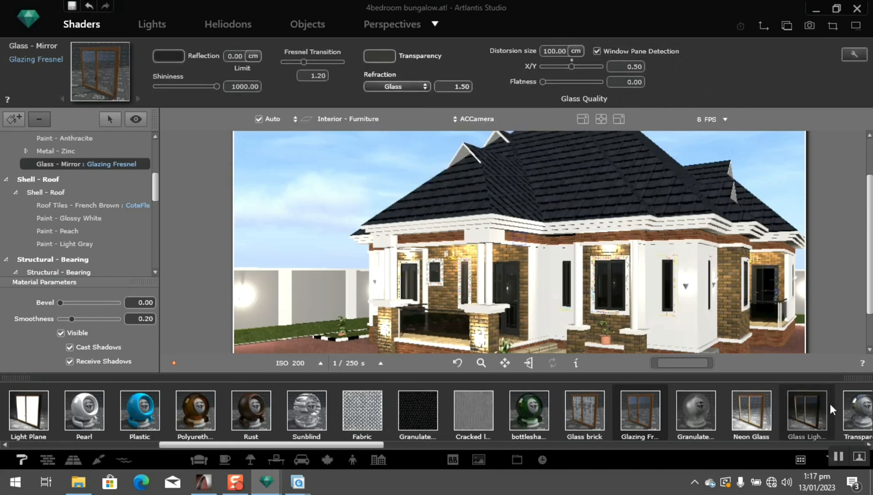
{"action": "left_click", "coordinate": [853, 378]}
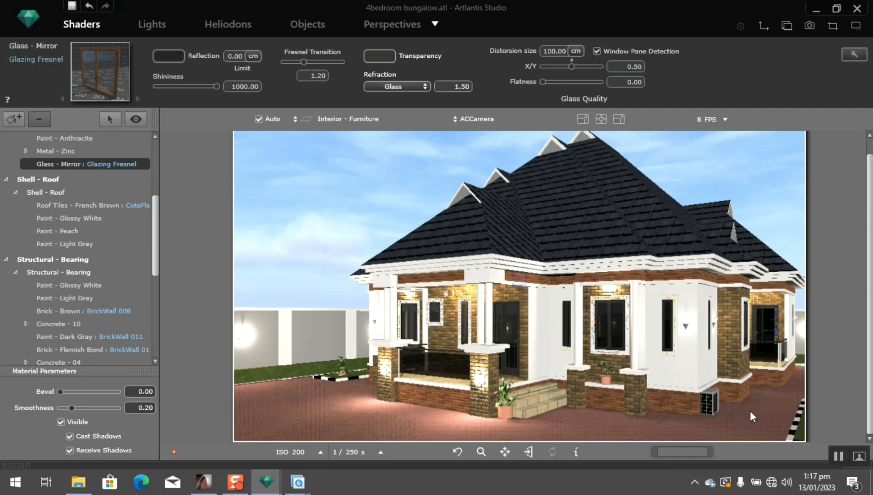
Set the outdoor air-conditioner unit's Metal - Chrome 01 material to shininess 469.00 and smoothness 0.00.
{"action": "left_click", "coordinate": [713, 392]}
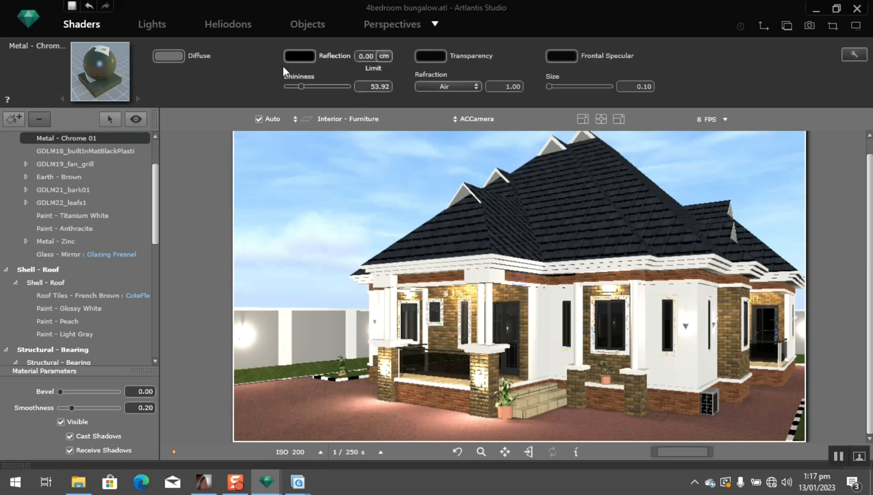
{"action": "left_click_drag", "start_coordinate": [300, 87], "coordinate": [329, 86]}
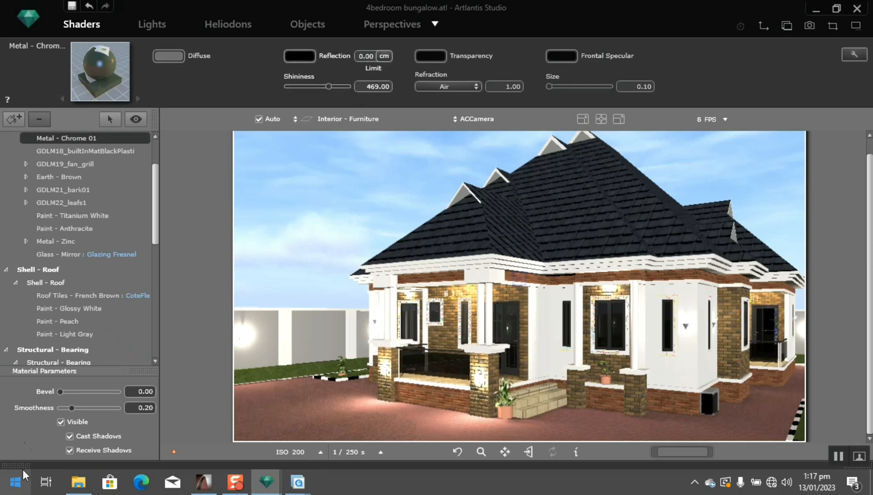
{"action": "mouse_move", "coordinate": [71, 407]}
{"action": "left_mouse_down"}
{"action": "mouse_move", "coordinate": [38, 406]}
{"action": "mouse_move", "coordinate": [60, 406]}
{"action": "left_mouse_up"}
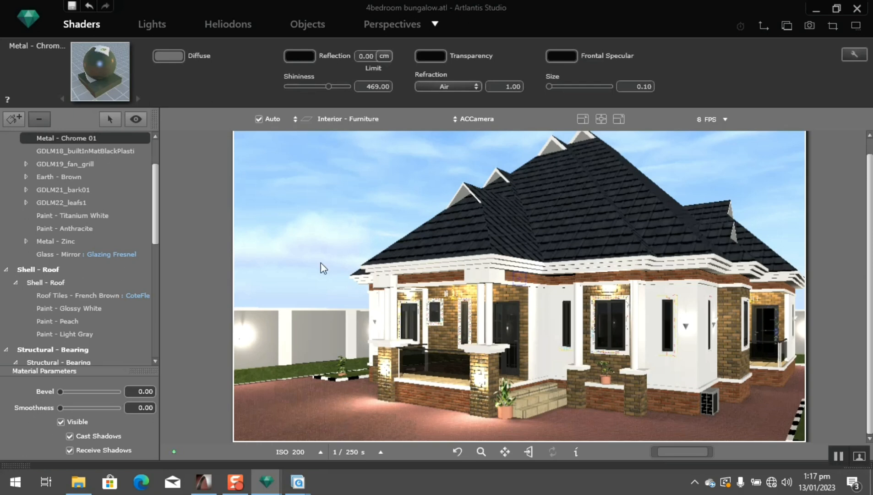
Insert the Honda Insight car object from the catalog's vehicles onto the paved ground in front of the bungalow.
{"action": "left_click", "coordinate": [313, 26]}
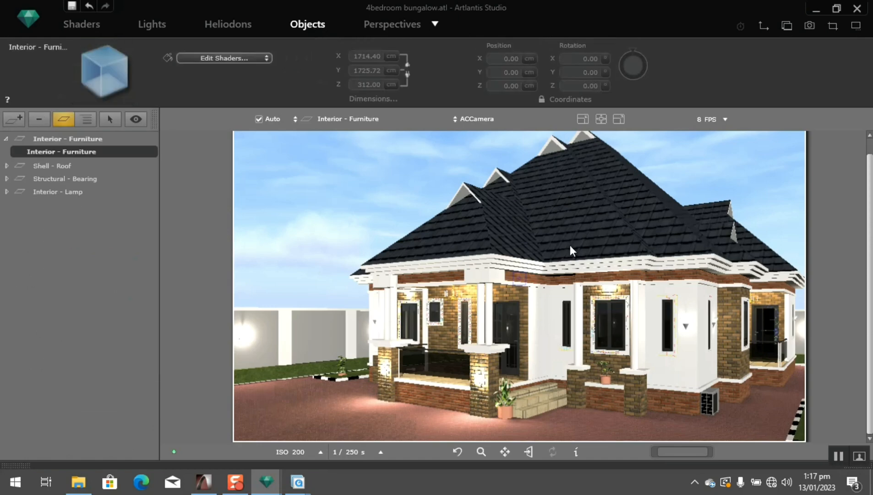
{"action": "left_click", "coordinate": [862, 462]}
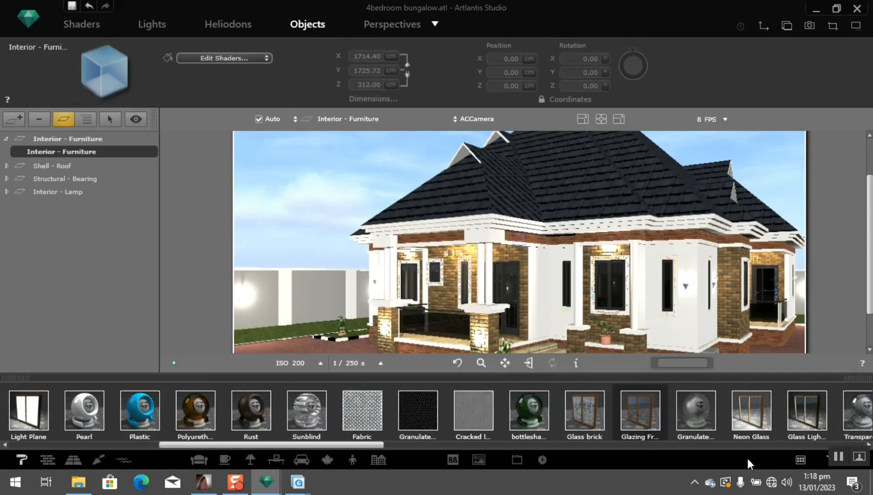
{"action": "key", "text": "space"}
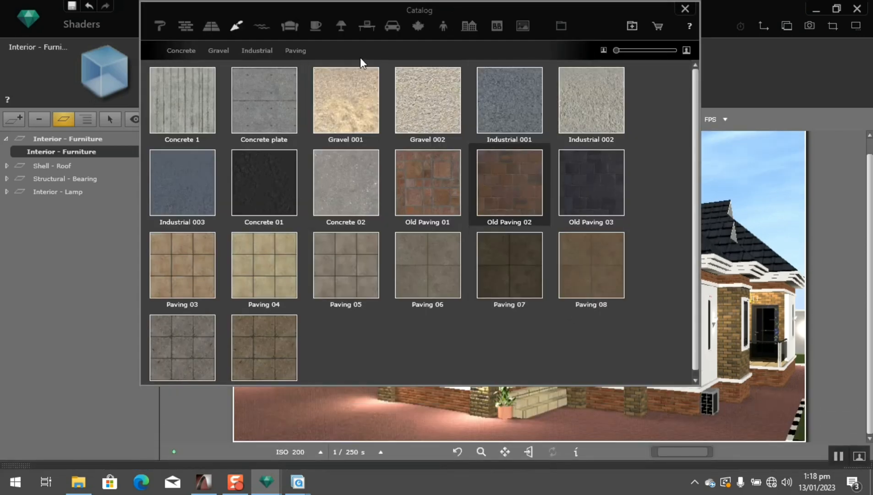
{"action": "left_click", "coordinate": [393, 26]}
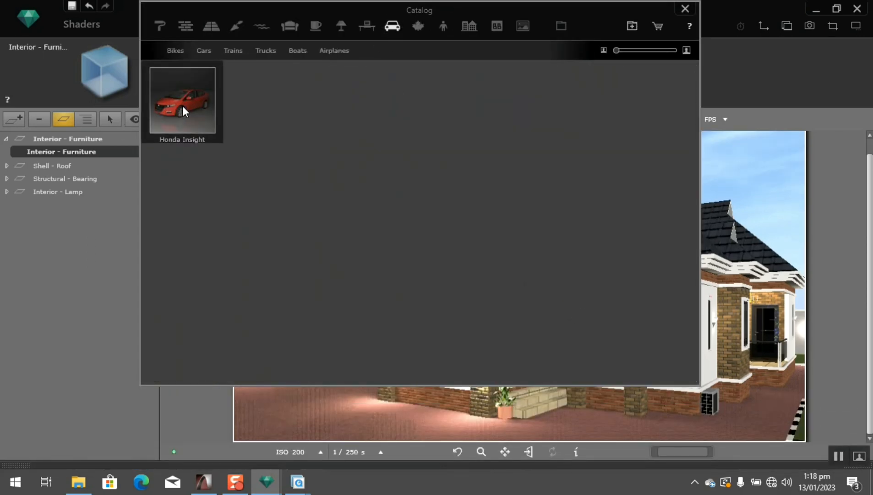
{"action": "left_click_drag", "start_coordinate": [182, 106], "coordinate": [337, 406]}
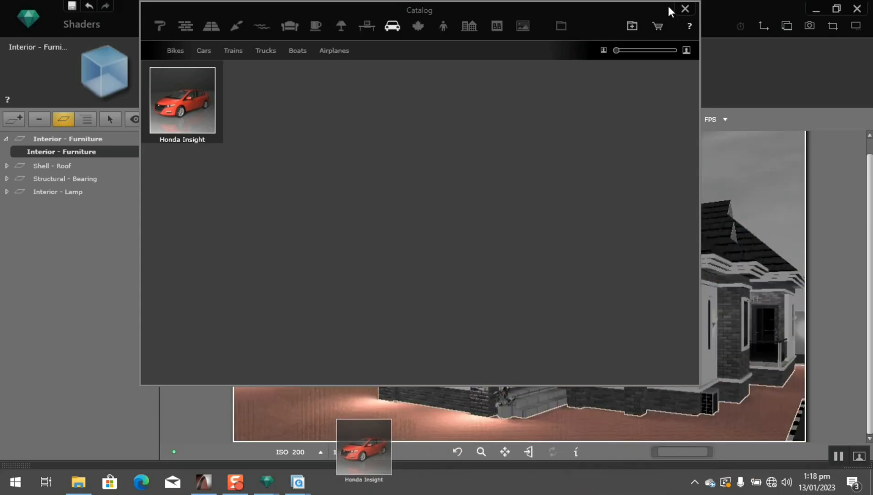
Rotate the Honda Insight to about 271° around Z and move it to about X 563, Y 477 cm in the plan view.
{"action": "left_click", "coordinate": [684, 9]}
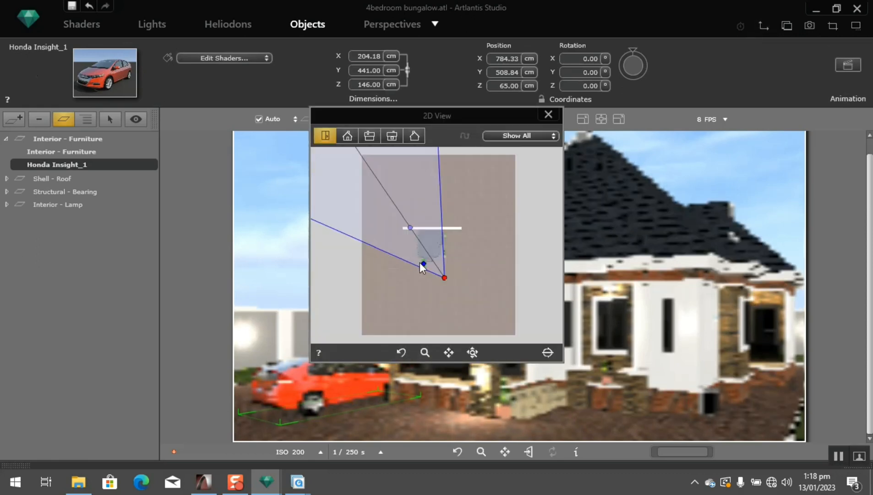
{"action": "scroll", "coordinate": [419, 263], "scroll_direction": "down", "scroll_amount": 5}
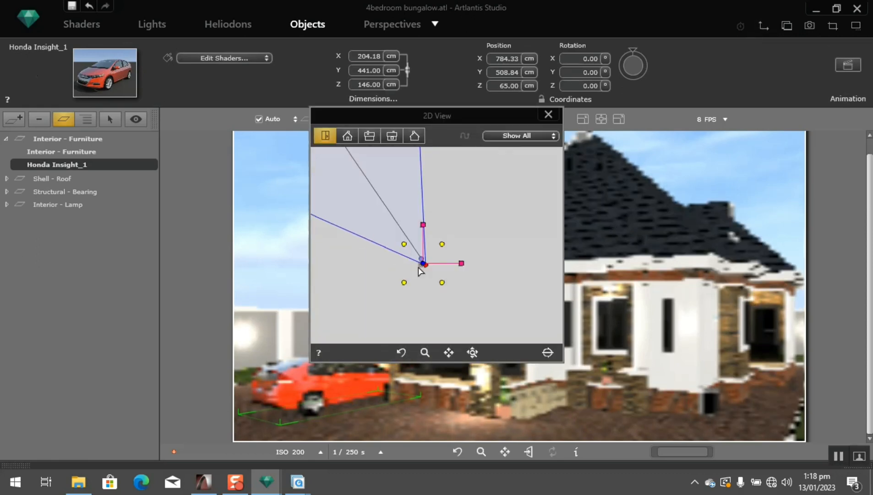
{"action": "scroll", "coordinate": [421, 265], "scroll_direction": "up", "scroll_amount": 8}
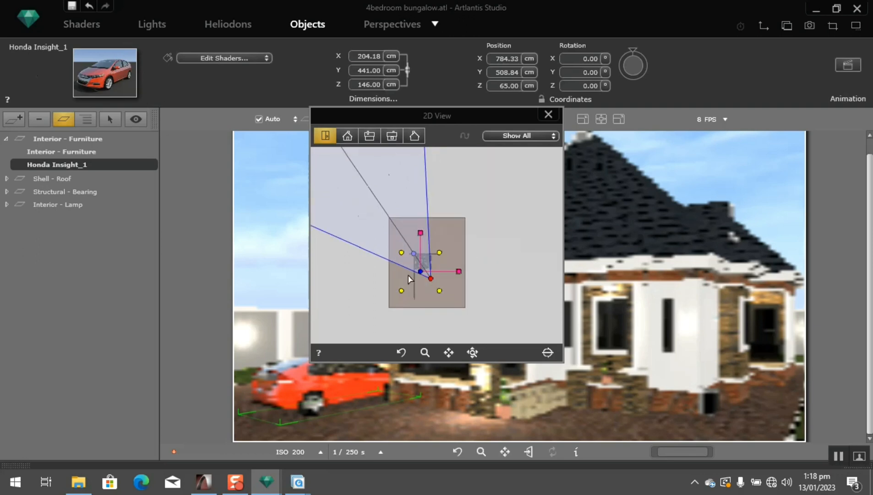
{"action": "scroll", "coordinate": [393, 287], "scroll_direction": "down", "scroll_amount": 6}
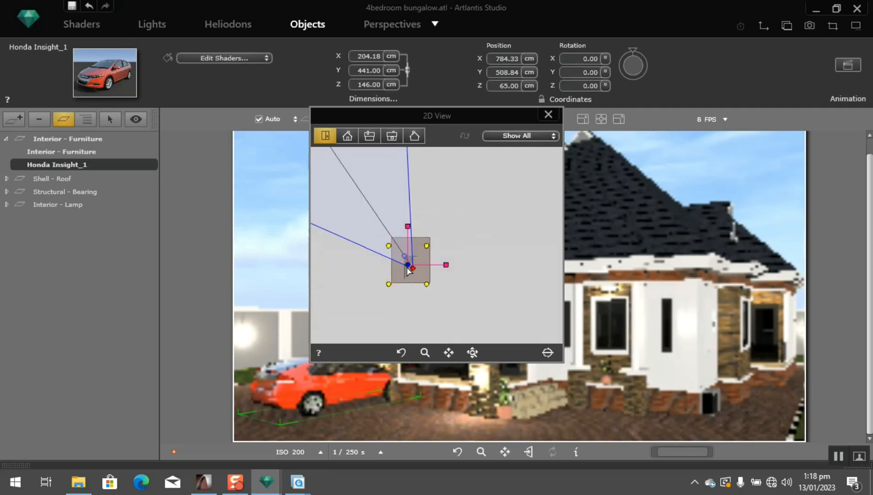
{"action": "scroll", "coordinate": [418, 220], "scroll_direction": "up", "scroll_amount": 5}
{"action": "scroll", "coordinate": [407, 211], "scroll_direction": "down", "scroll_amount": 5}
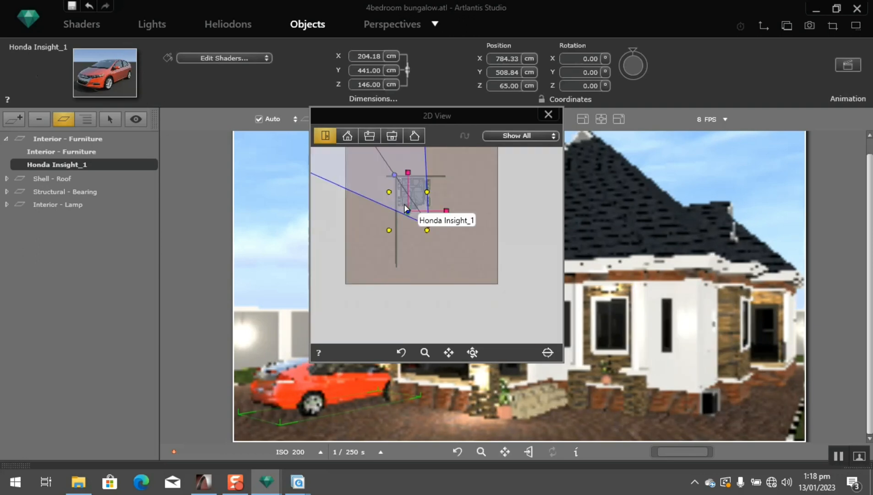
{"action": "scroll", "coordinate": [406, 208], "scroll_direction": "up", "scroll_amount": 3}
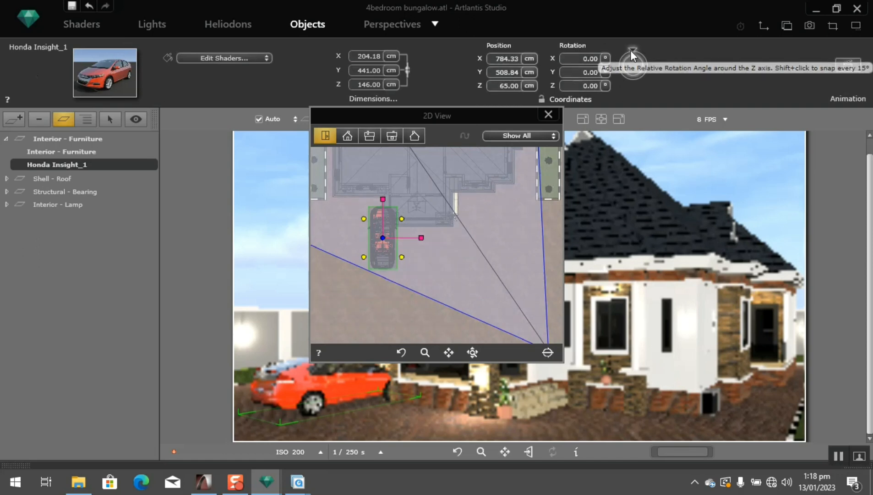
{"action": "left_click_drag", "start_coordinate": [631, 50], "coordinate": [617, 63]}
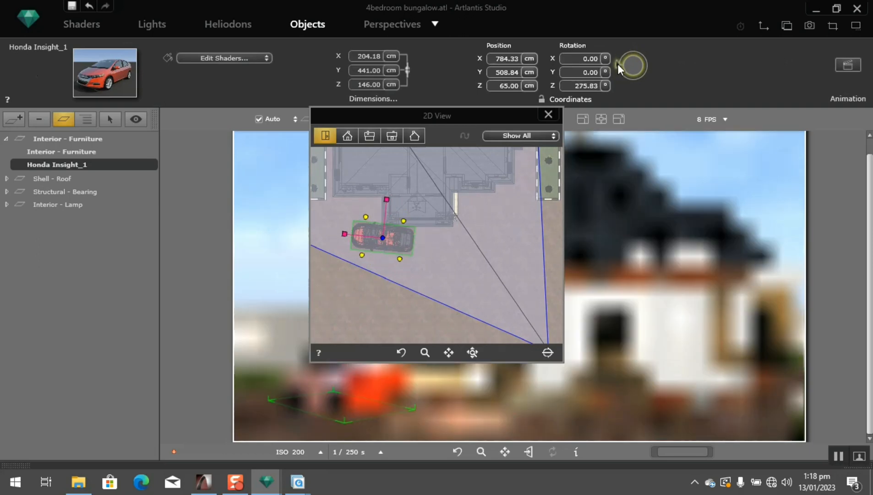
{"action": "left_click_drag", "start_coordinate": [617, 63], "coordinate": [617, 64]}
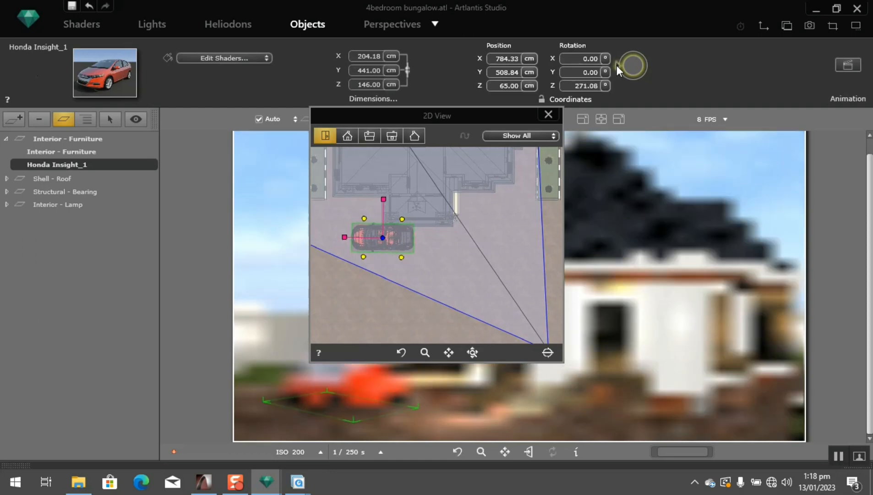
{"action": "left_click_drag", "start_coordinate": [387, 235], "coordinate": [360, 243]}
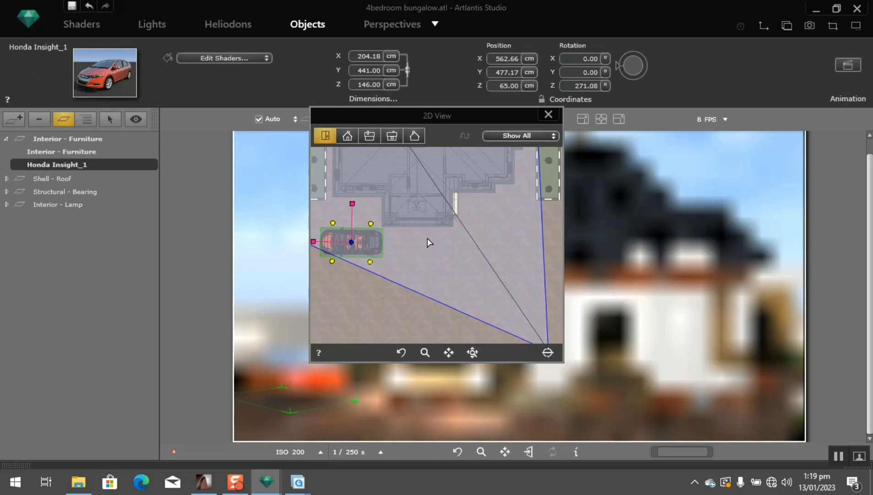
{"action": "left_click", "coordinate": [548, 115]}
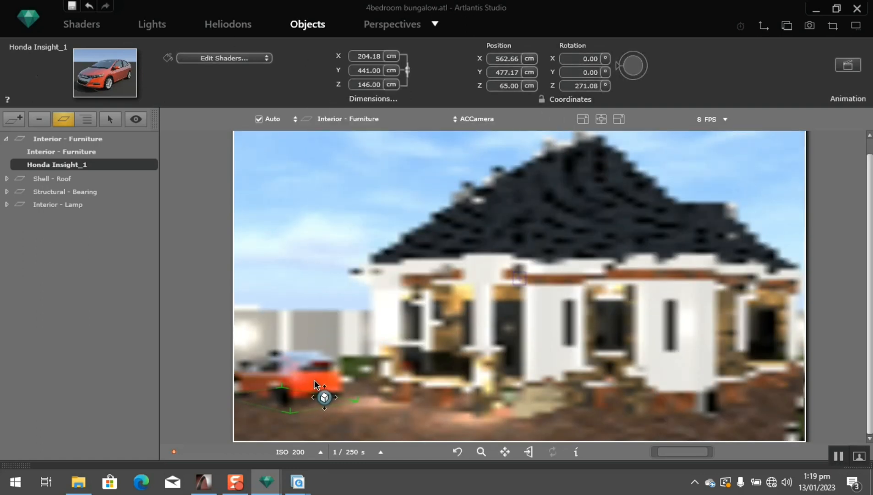
Change the Honda Insight's car paint diffuse color to RGB 60, 57, 57 and its smoothness to 0.00.
{"action": "left_click", "coordinate": [93, 29]}
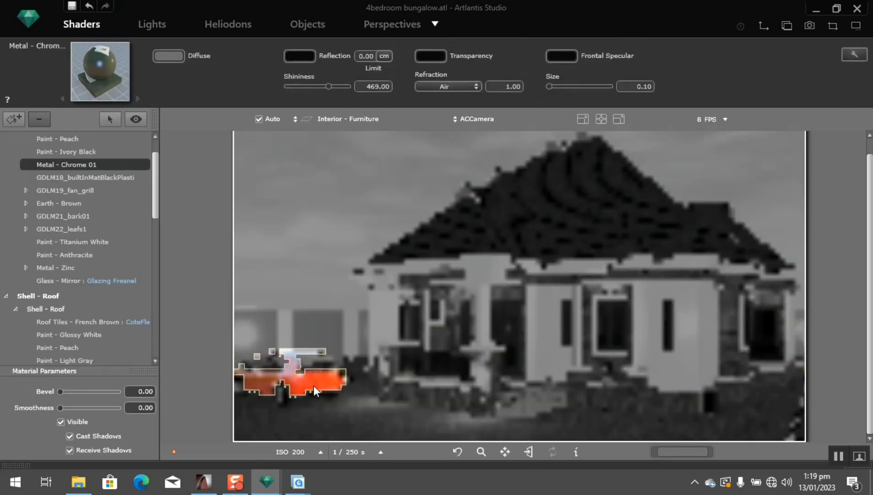
{"action": "left_click", "coordinate": [318, 376]}
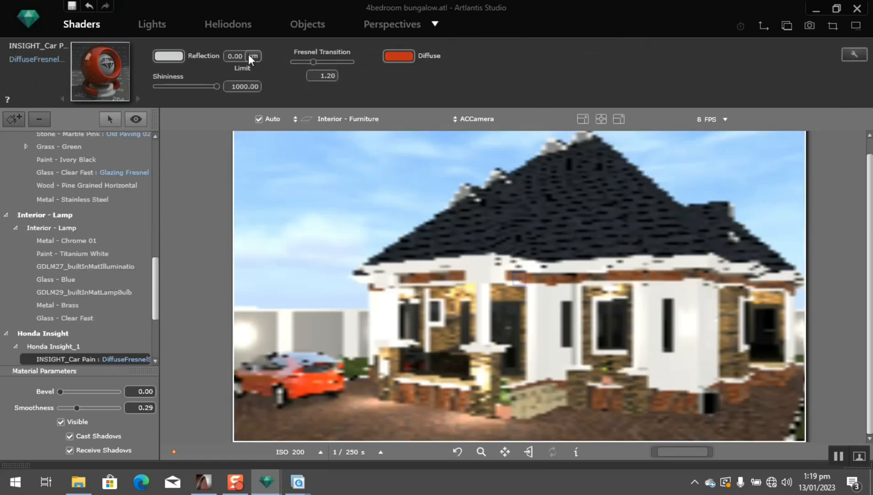
{"action": "left_click", "coordinate": [412, 58]}
{"action": "left_click", "coordinate": [405, 150]}
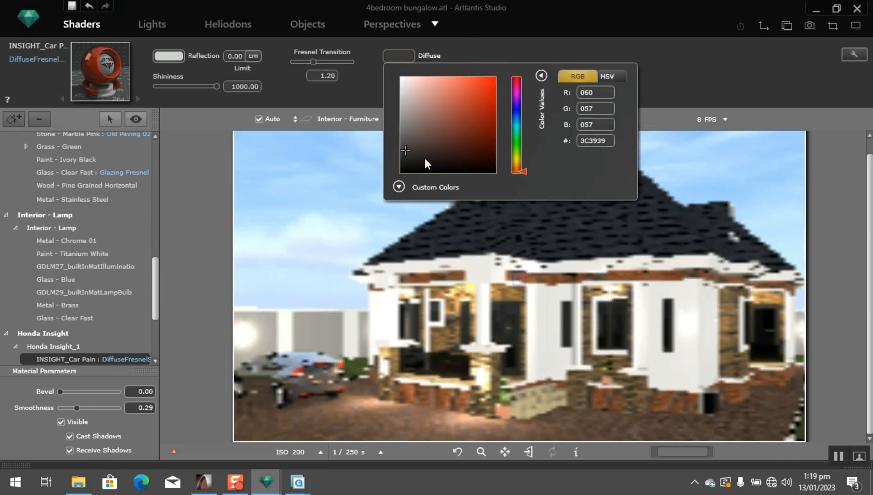
{"action": "left_click", "coordinate": [724, 101]}
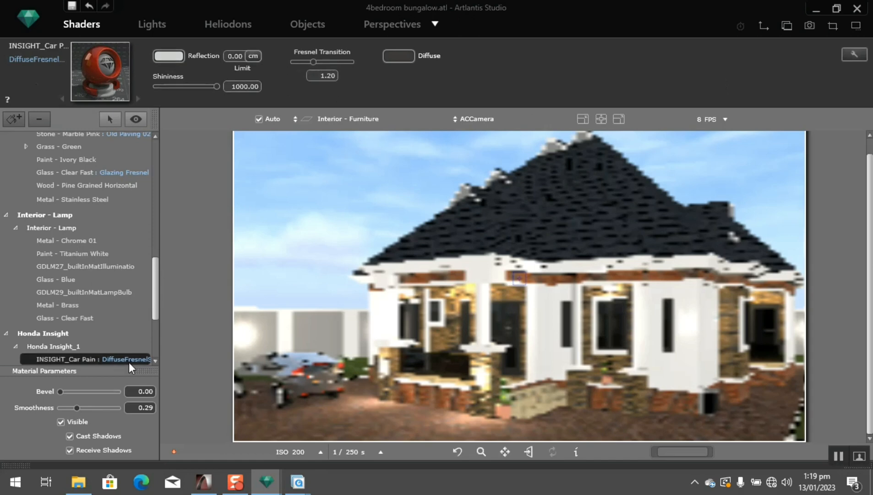
{"action": "left_click_drag", "start_coordinate": [75, 406], "coordinate": [6, 408]}
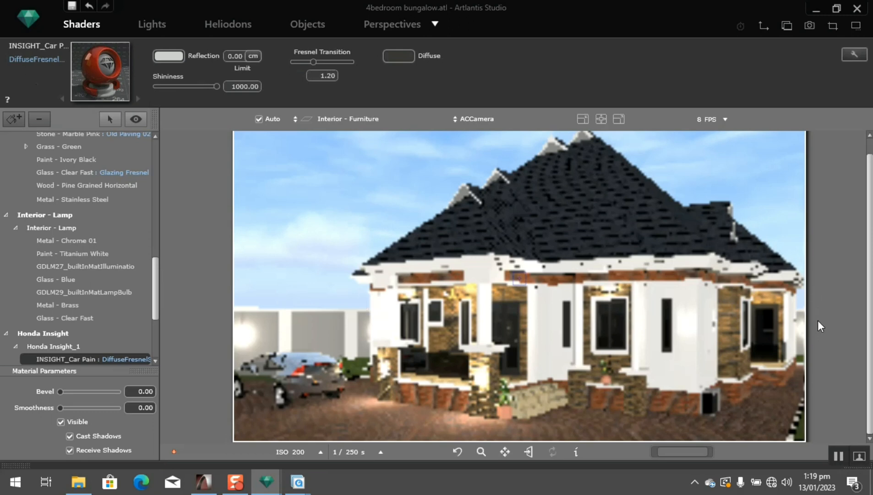
Insert the Man 0002 object from the catalog's people onto the paved ground near the entrance steps.
{"action": "left_click", "coordinate": [307, 23]}
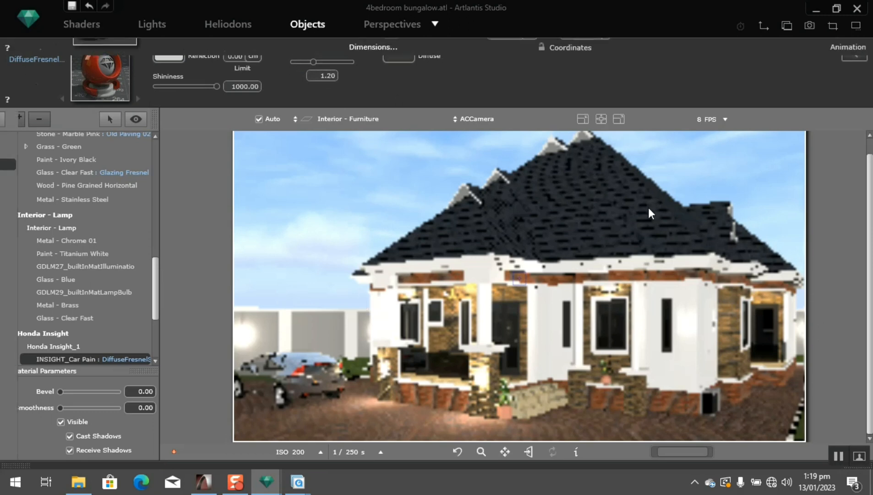
{"action": "left_click", "coordinate": [860, 456]}
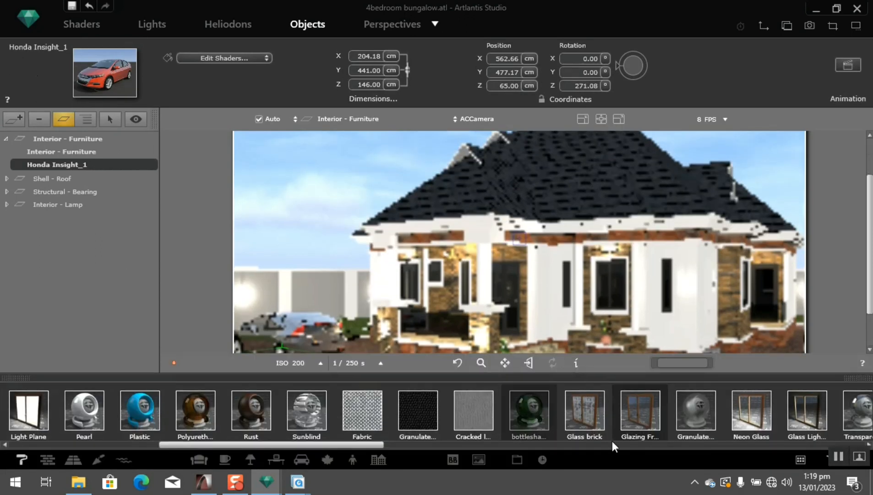
{"action": "left_click", "coordinate": [801, 459]}
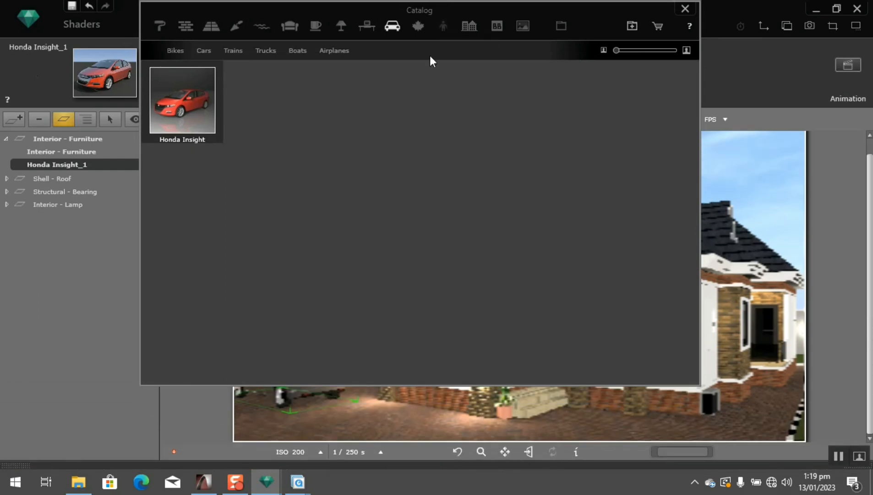
{"action": "left_click", "coordinate": [444, 25]}
{"action": "left_click_drag", "start_coordinate": [427, 98], "coordinate": [577, 424]}
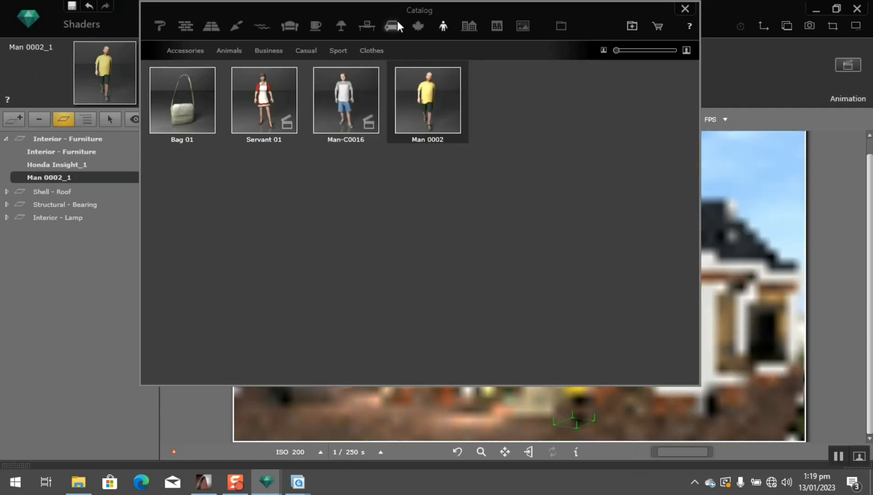
Insert the Lime tree 08m from the catalog's plants onto the paved ground near the car and close the catalog.
{"action": "left_click", "coordinate": [417, 27]}
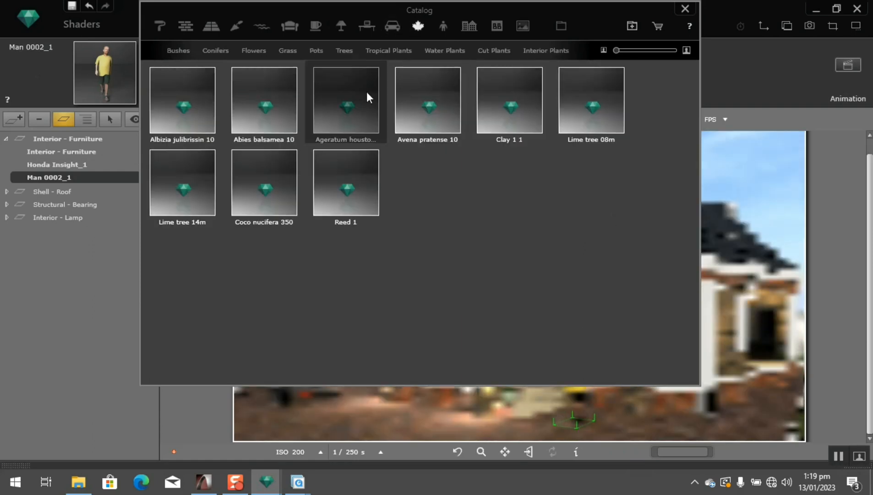
{"action": "left_click_drag", "start_coordinate": [603, 138], "coordinate": [358, 418]}
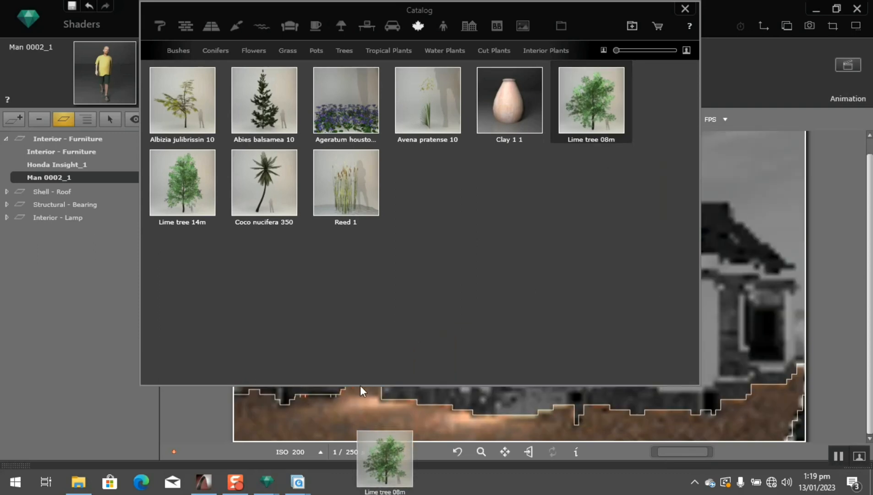
{"action": "left_click", "coordinate": [686, 8]}
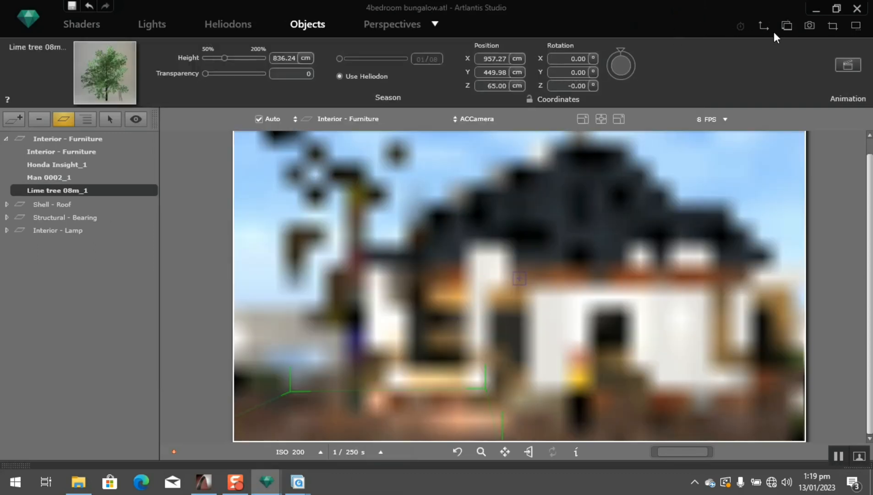
Select the Man 0002 object in the plan view and rotate it to about 271° around Z.
{"action": "left_click", "coordinate": [762, 26]}
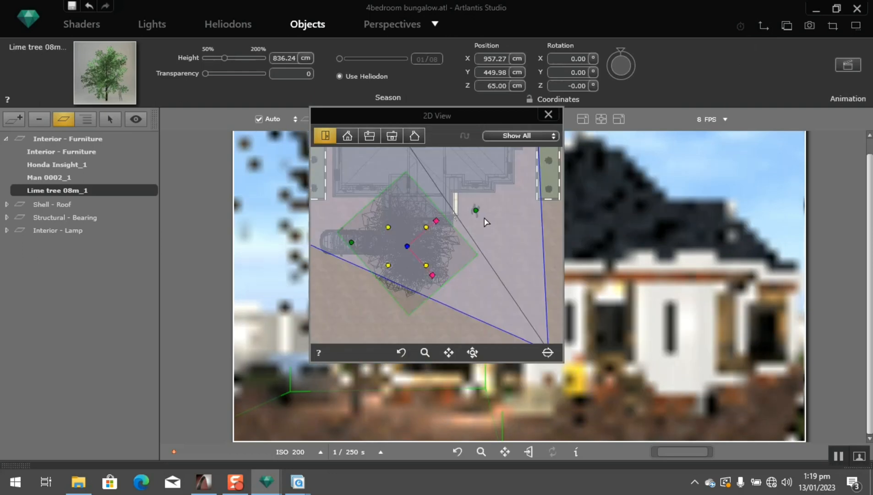
{"action": "scroll", "coordinate": [467, 245], "scroll_direction": "down", "scroll_amount": 2}
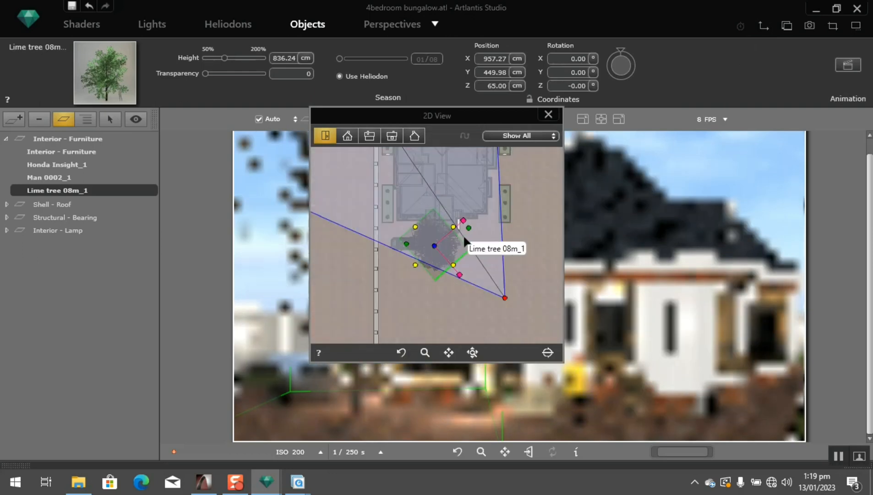
{"action": "scroll", "coordinate": [470, 233], "scroll_direction": "up", "scroll_amount": 3}
{"action": "scroll", "coordinate": [478, 216], "scroll_direction": "down", "scroll_amount": 3}
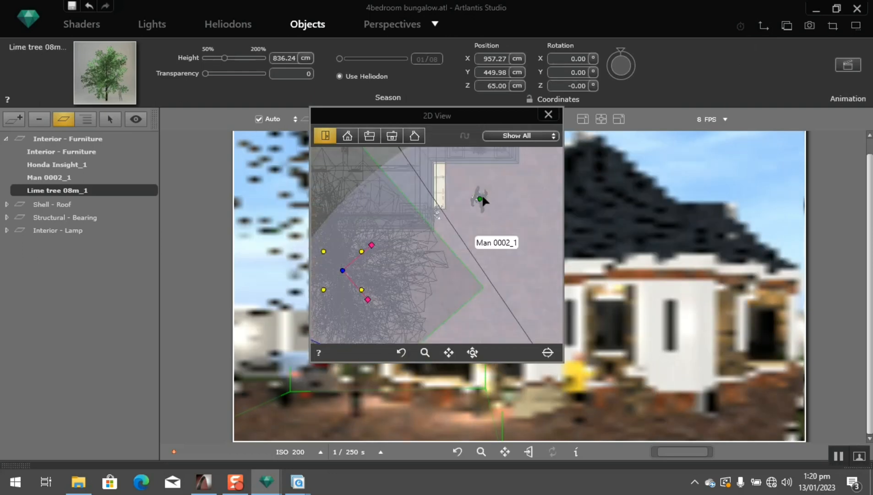
{"action": "left_click", "coordinate": [480, 200]}
{"action": "scroll", "coordinate": [482, 206], "scroll_direction": "up", "scroll_amount": 2}
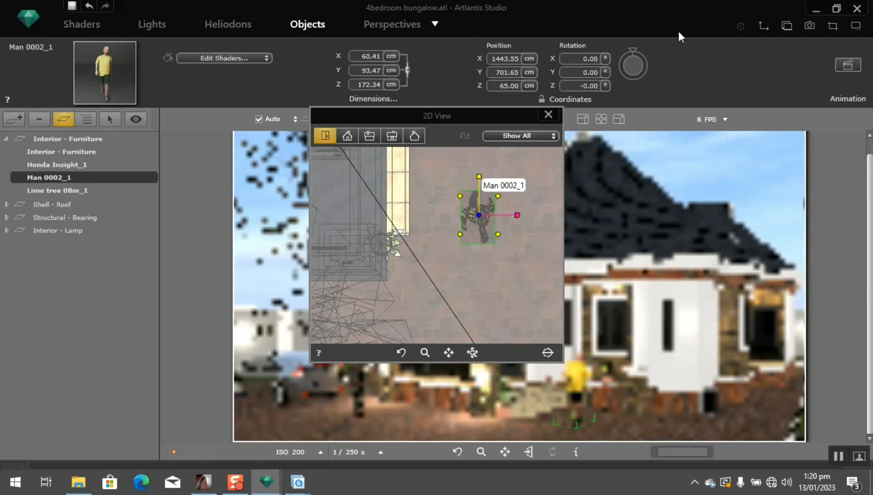
{"action": "left_click_drag", "start_coordinate": [633, 49], "coordinate": [612, 65]}
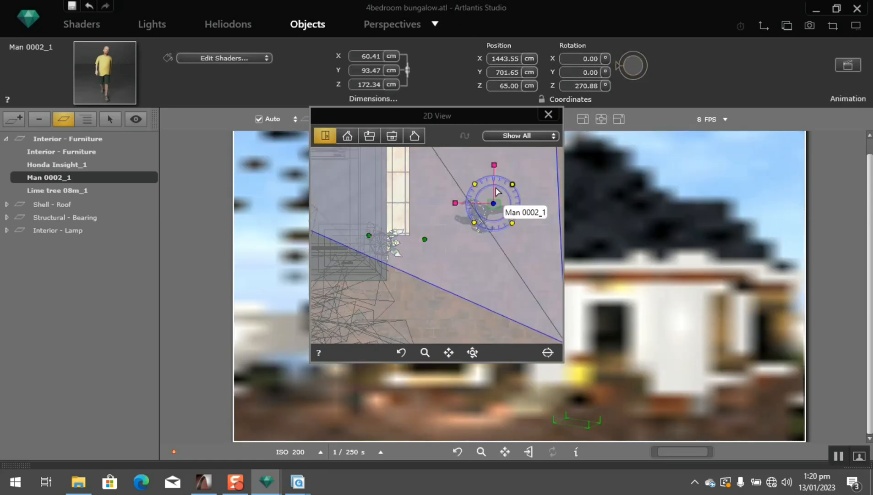
Move the man to about X 1414, Y 749 cm beside the entrance steps and scale him to about 211 cm tall.
{"action": "scroll", "coordinate": [497, 211], "scroll_direction": "down", "scroll_amount": 3}
{"action": "left_click_drag", "start_coordinate": [490, 217], "coordinate": [482, 205]}
{"action": "left_click_drag", "start_coordinate": [481, 164], "coordinate": [481, 151]}
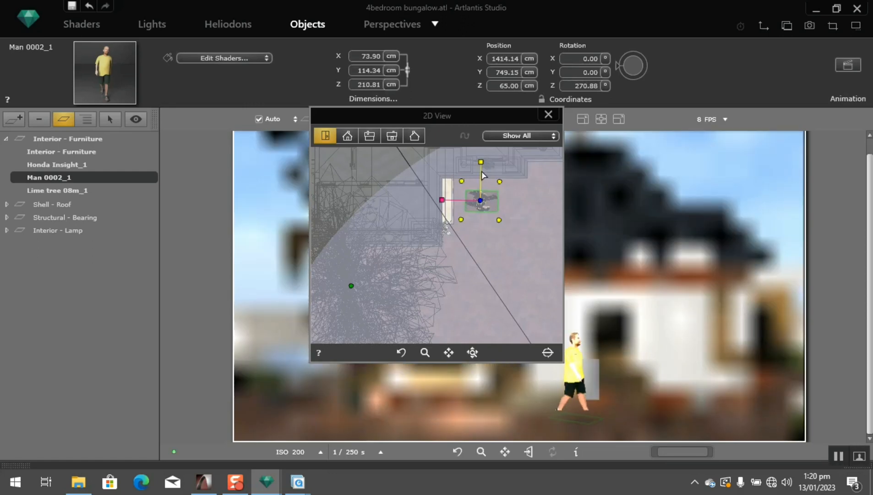
Switch the lime tree's season from the heliodon to its own date of 01/08.
{"action": "scroll", "coordinate": [467, 269], "scroll_direction": "down", "scroll_amount": 4}
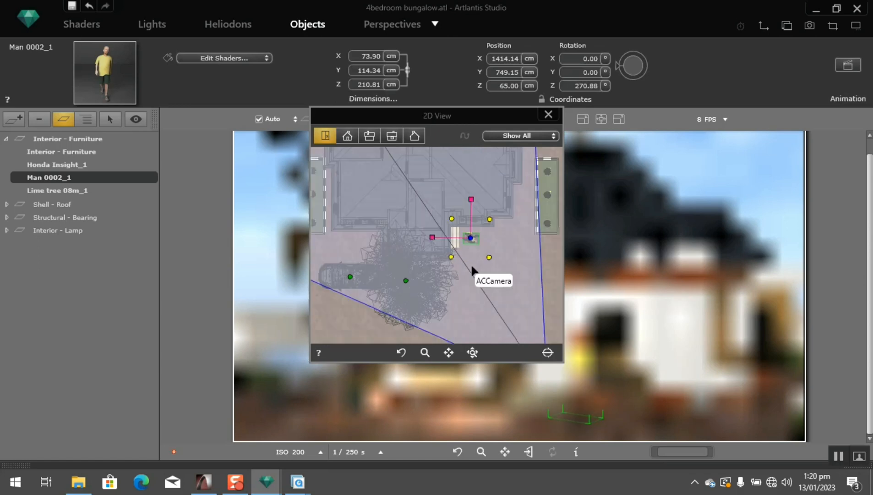
{"action": "scroll", "coordinate": [463, 270], "scroll_direction": "up", "scroll_amount": 3}
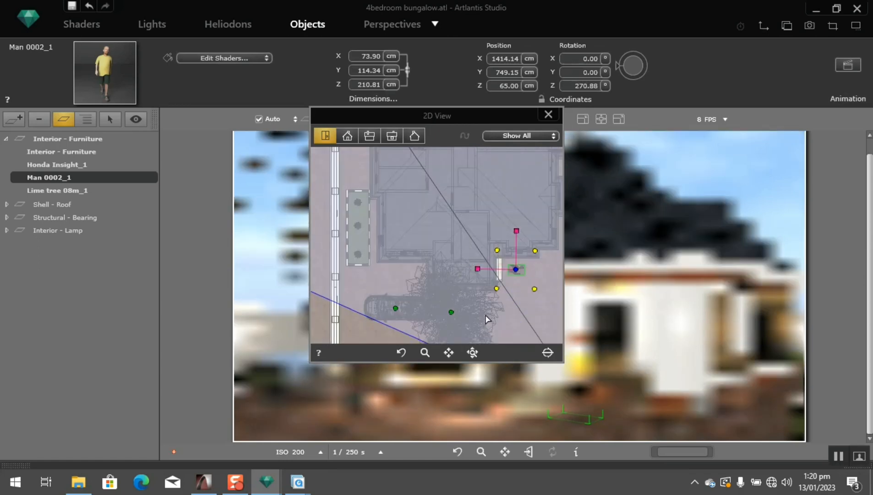
{"action": "left_click", "coordinate": [452, 313]}
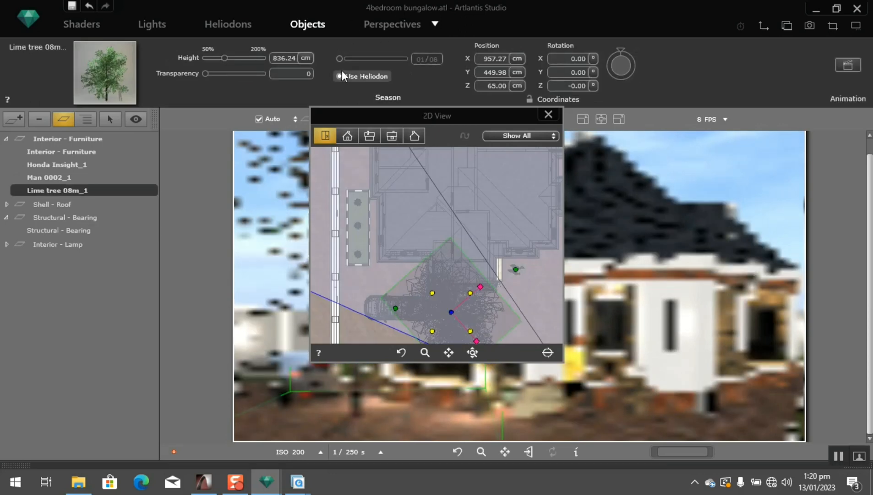
{"action": "left_click", "coordinate": [339, 59]}
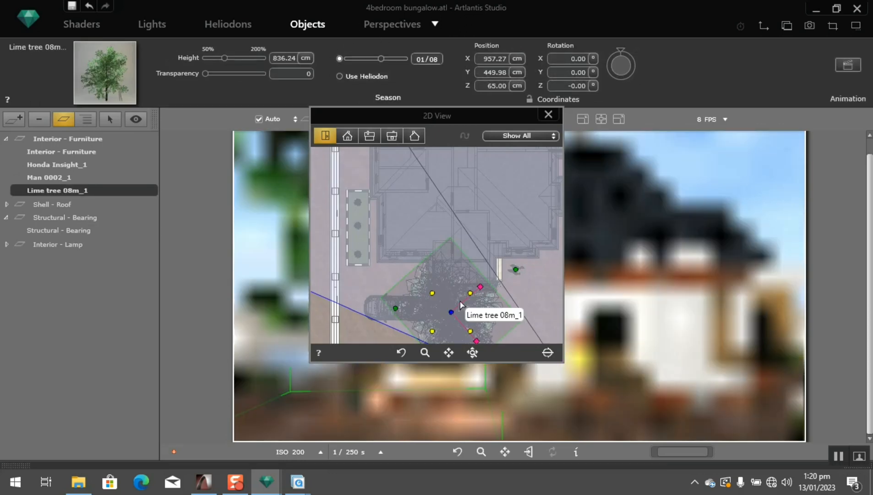
Move the lime tree beyond the side fence to about X -332, Y 830 cm in the plan view.
{"action": "left_click_drag", "start_coordinate": [430, 305], "coordinate": [318, 258]}
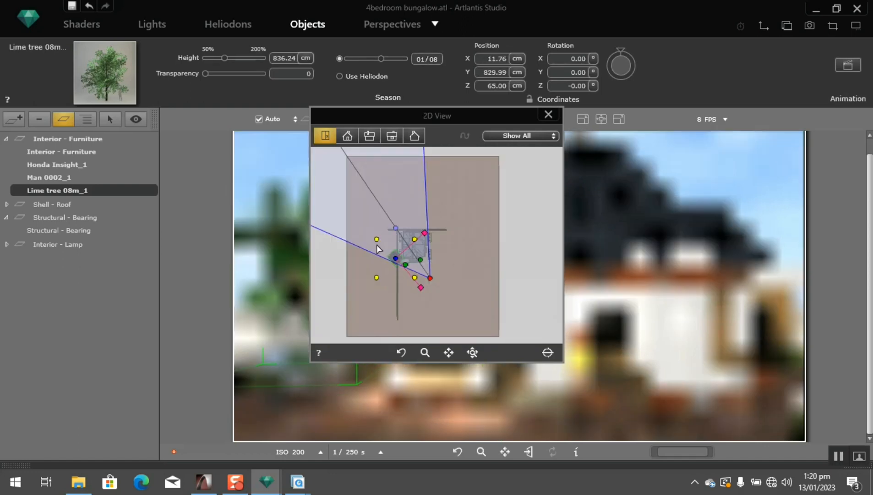
{"action": "scroll", "coordinate": [424, 275], "scroll_direction": "up", "scroll_amount": 2}
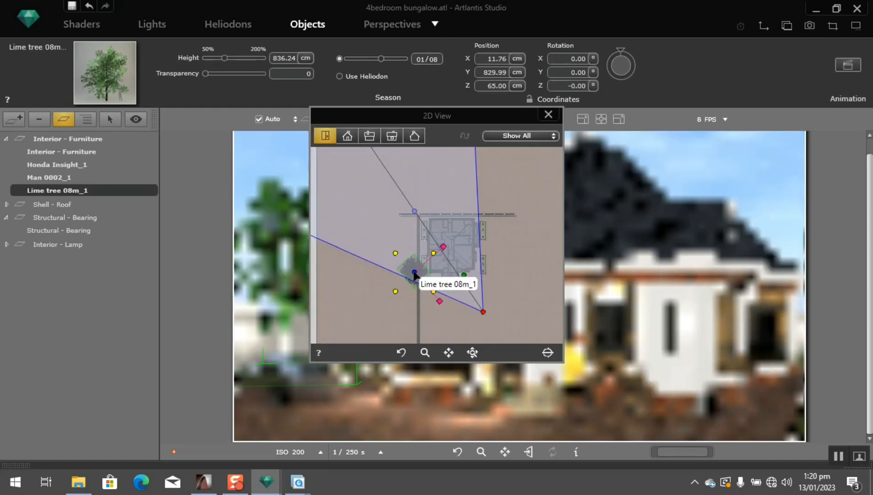
{"action": "left_click_drag", "start_coordinate": [415, 275], "coordinate": [403, 275]}
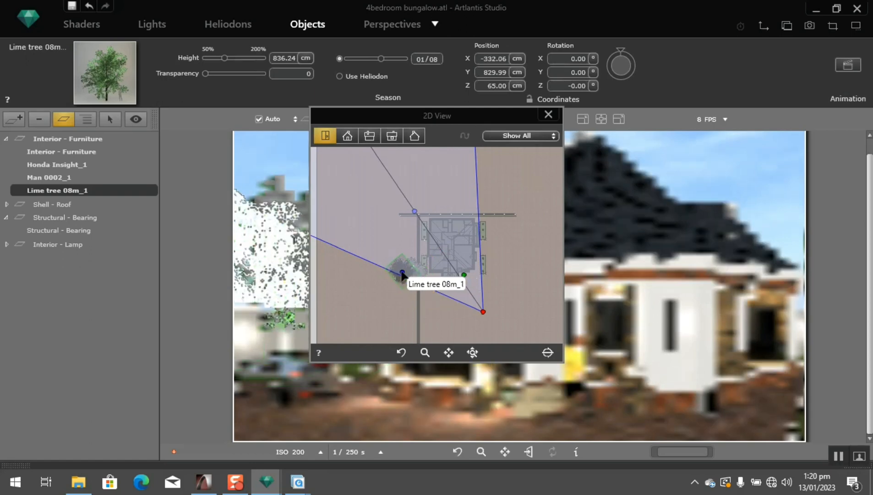
Shift the lime tree slightly farther back along the side fence in the plan view and select all placed objects.
{"action": "left_click", "coordinate": [549, 115]}
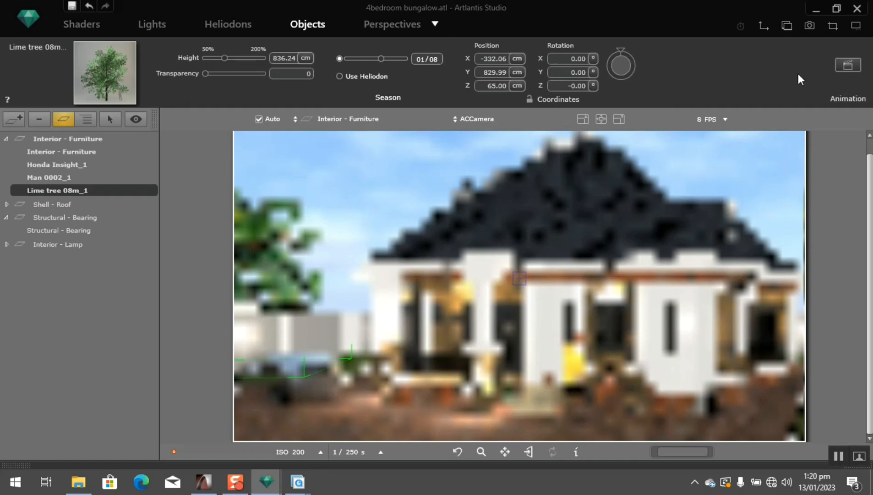
{"action": "left_click", "coordinate": [764, 26]}
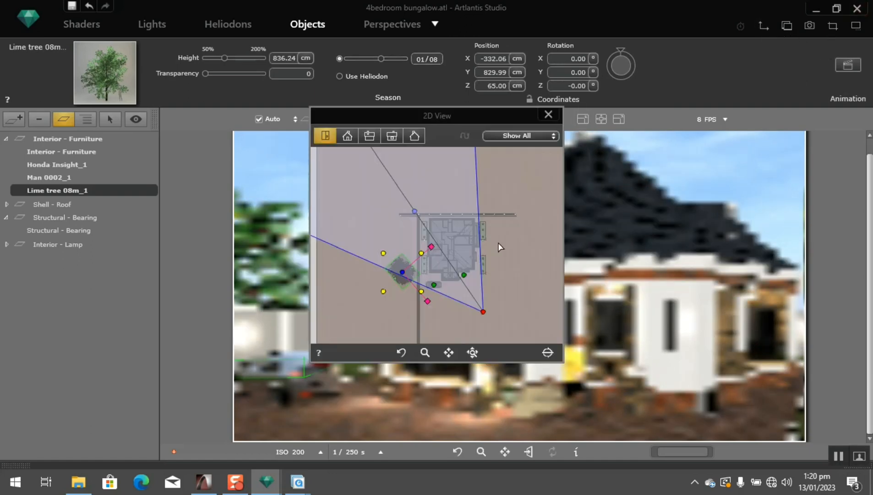
{"action": "mouse_move", "coordinate": [404, 272]}
{"action": "left_mouse_down"}
{"action": "mouse_move", "coordinate": [397, 267]}
{"action": "mouse_move", "coordinate": [403, 265]}
{"action": "left_mouse_up"}
{"action": "key", "text": "ctrl+a"}
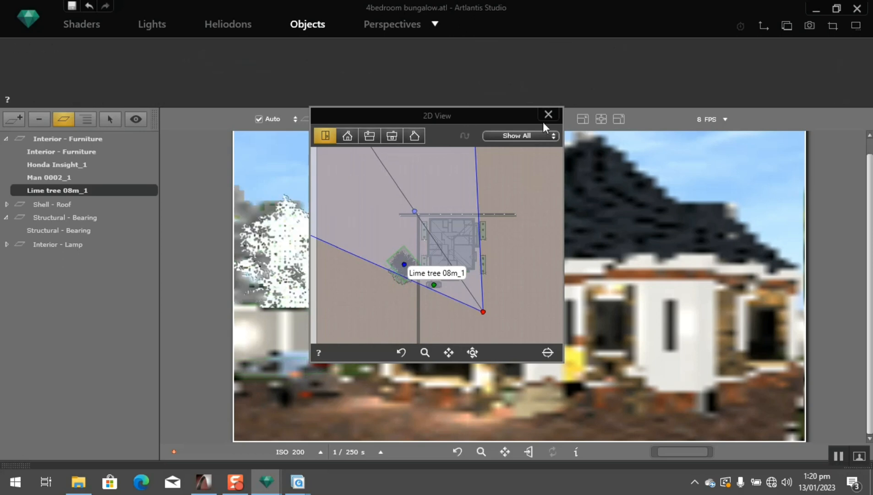
{"action": "left_click", "coordinate": [544, 119]}
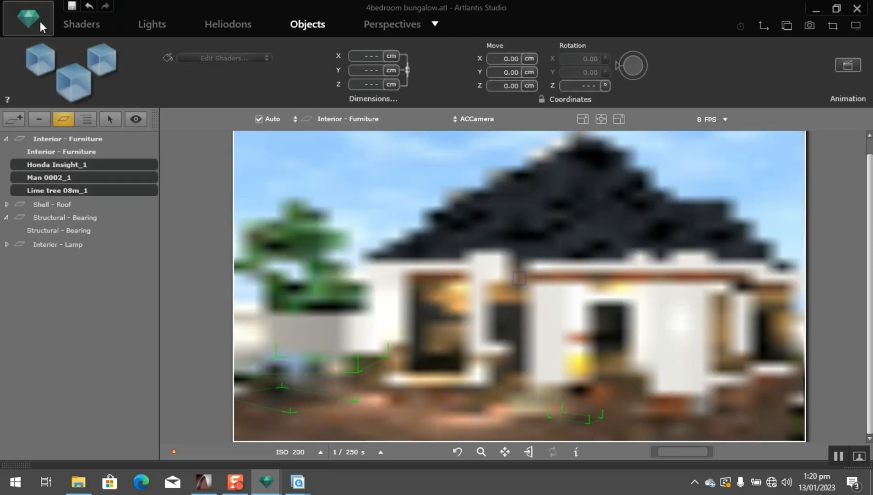
Start a final rendering of the ACCamera perspective to ACCamera.jpg with High Radiosity enabled and ISO set to 100.
{"action": "left_click", "coordinate": [391, 24]}
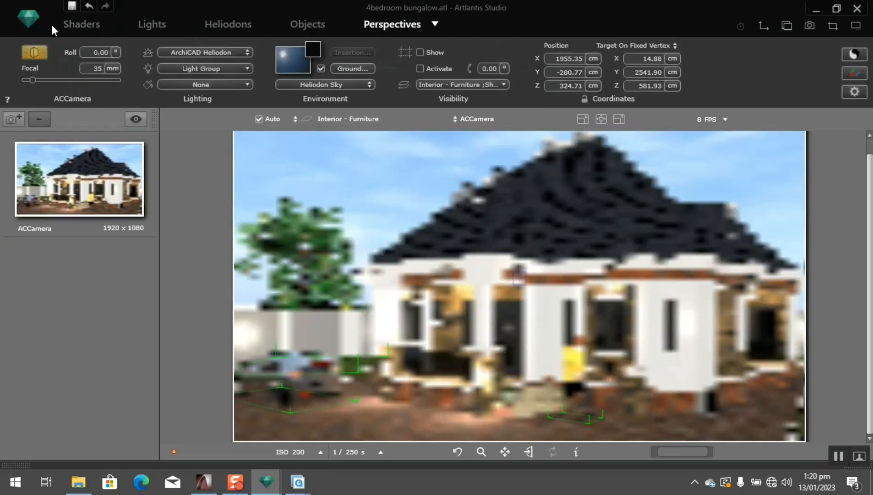
{"action": "left_click", "coordinate": [42, 20]}
{"action": "left_click", "coordinate": [68, 99]}
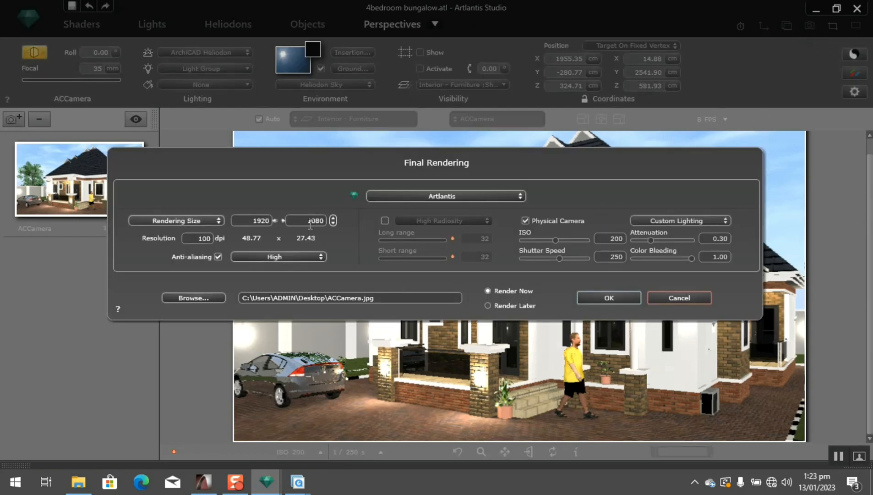
{"action": "left_click", "coordinate": [384, 220]}
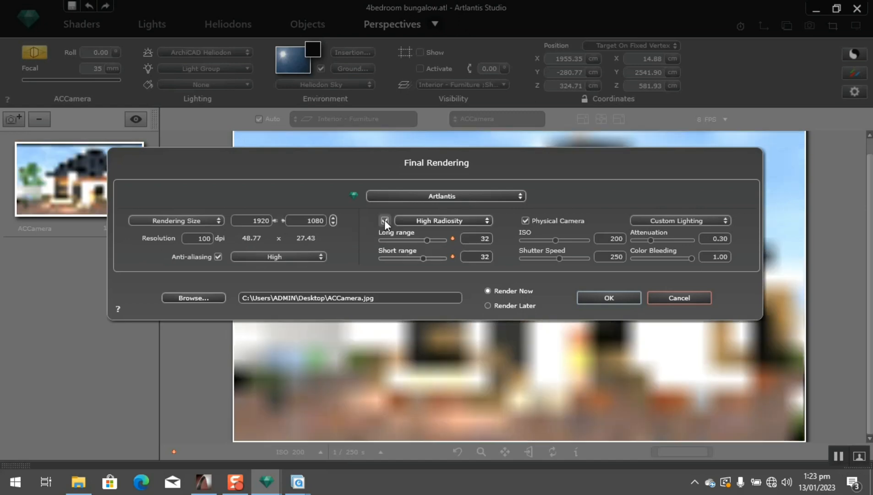
{"action": "double_click", "coordinate": [618, 239]}
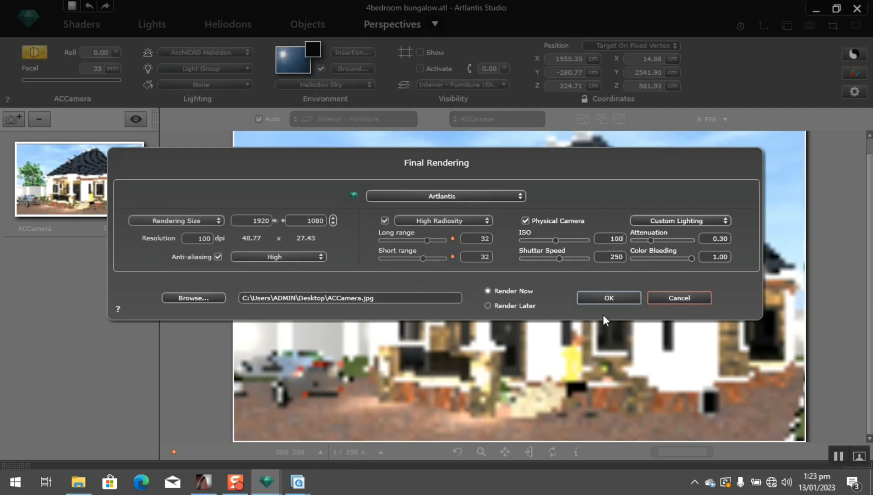
{"action": "left_click", "coordinate": [599, 300]}
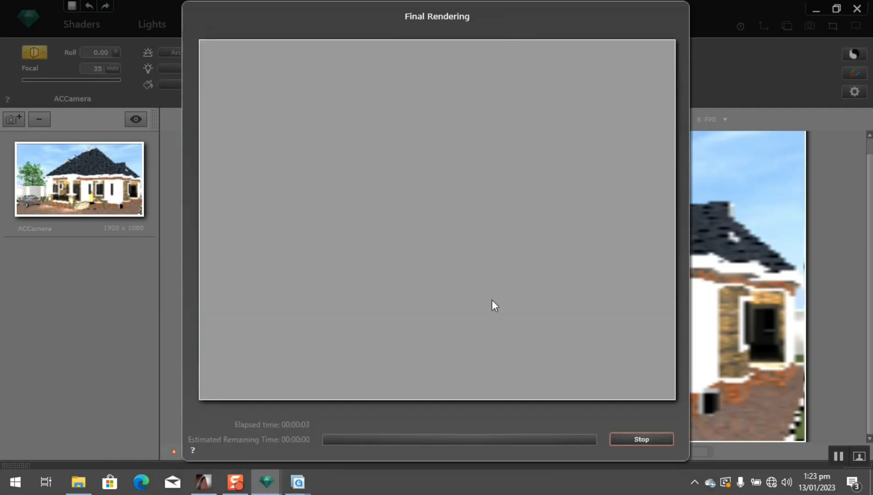
Switch to the image viewer and review the existing bungalow renders NEW6H~1.JPG, NEW5~1.JPG, new.jpg and NEW6~1.JPG.
{"action": "mouse_move", "coordinate": [302, 485]}
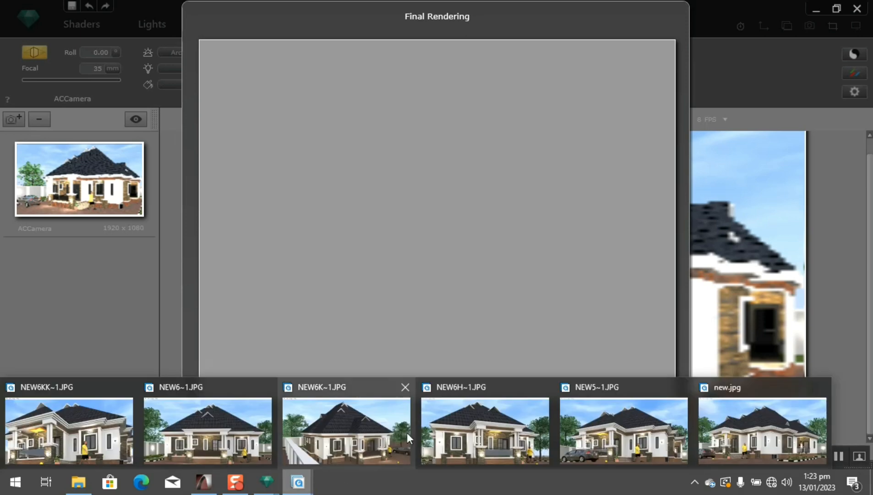
{"action": "left_click", "coordinate": [504, 435]}
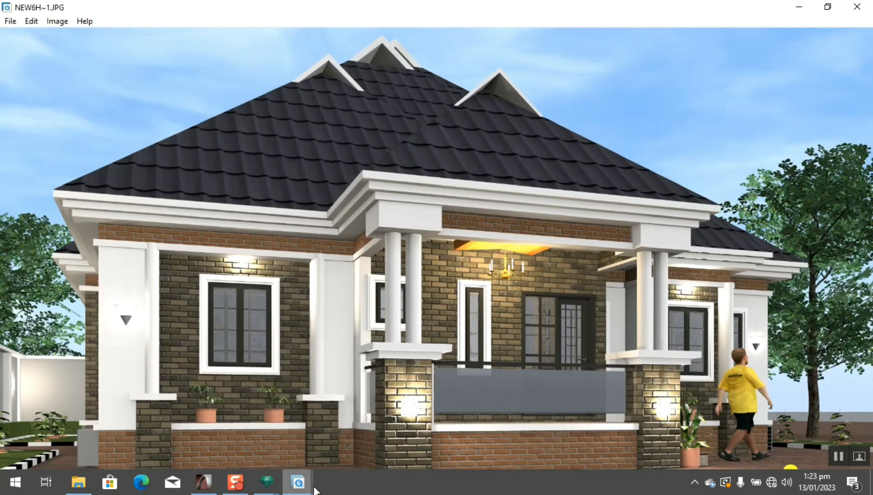
{"action": "left_click", "coordinate": [622, 448]}
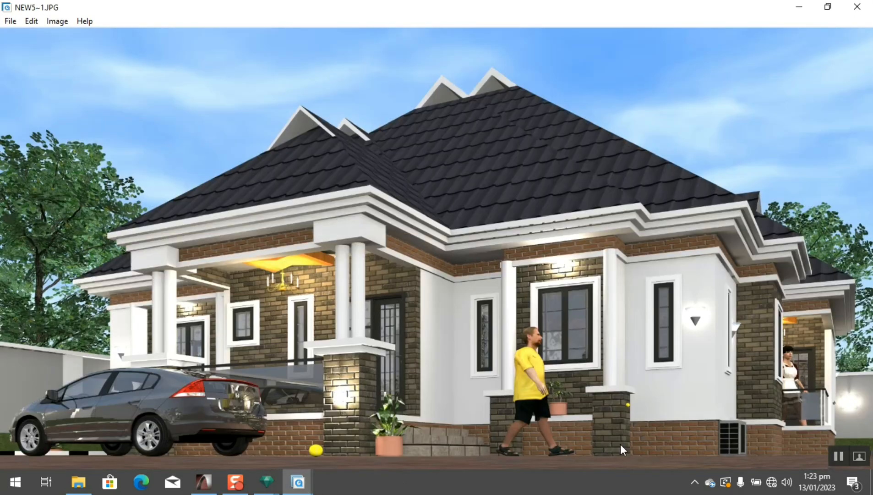
{"action": "mouse_move", "coordinate": [298, 481]}
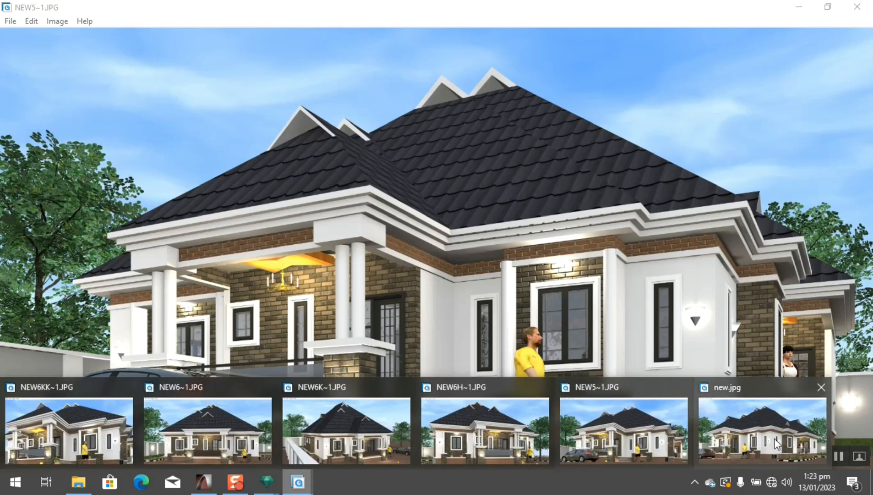
{"action": "left_click", "coordinate": [761, 444]}
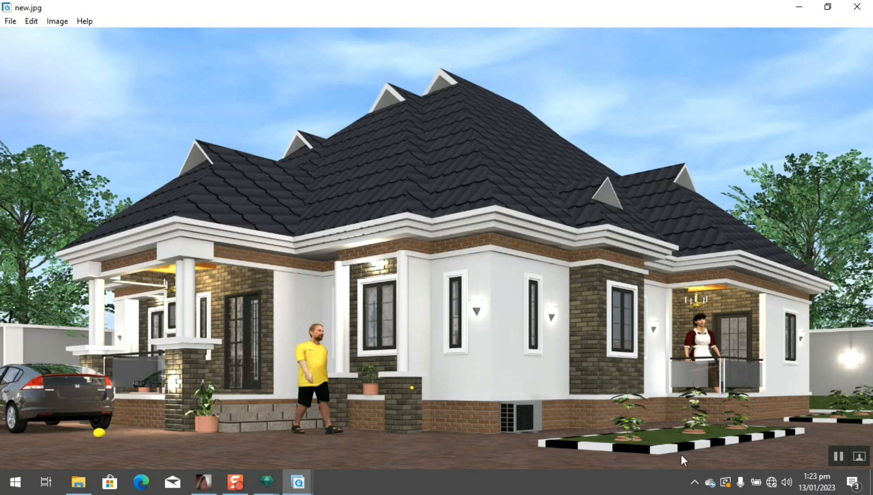
{"action": "left_click", "coordinate": [298, 482]}
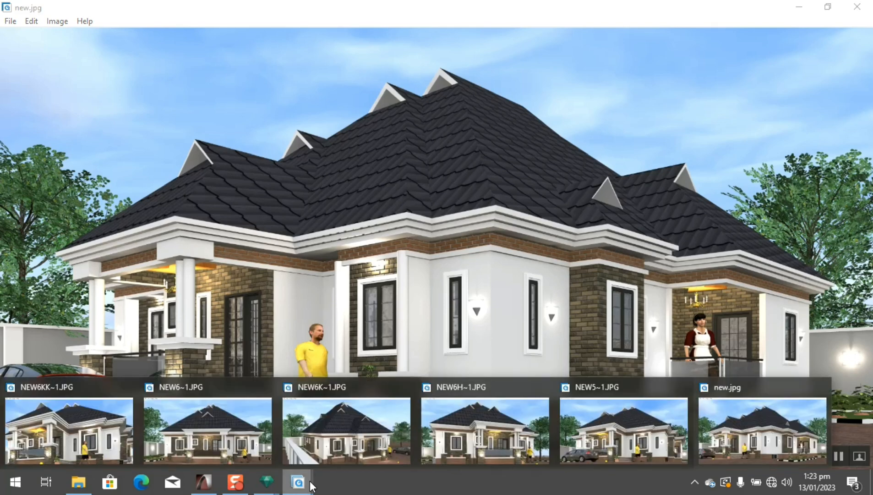
{"action": "left_click", "coordinate": [228, 448]}
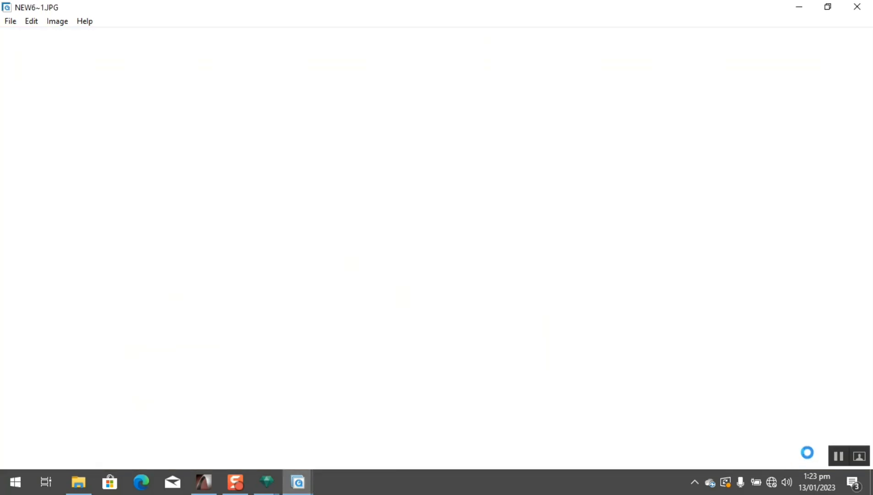